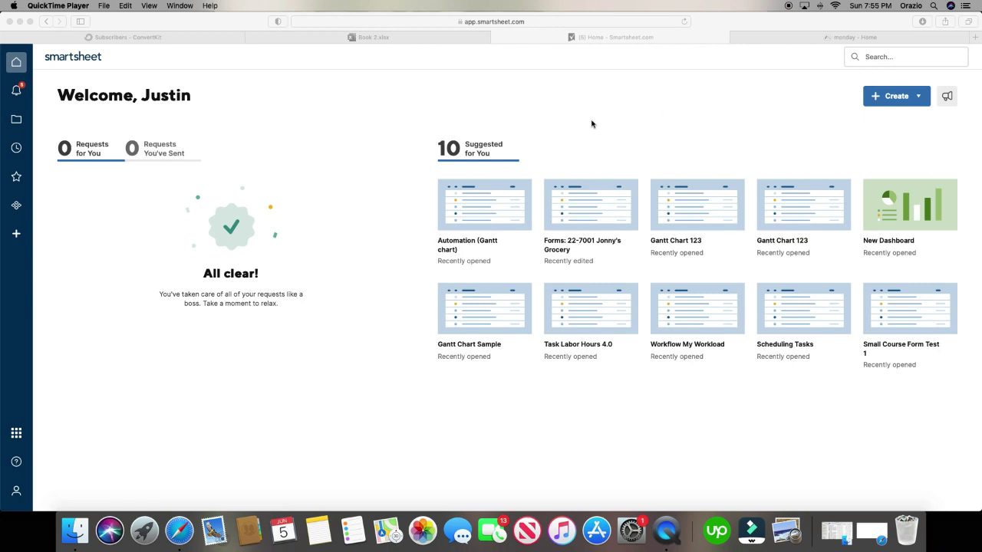
- Glance at monday.com, then return to Smartsheet and show the Favorites panel of four starred items
click(844, 41)
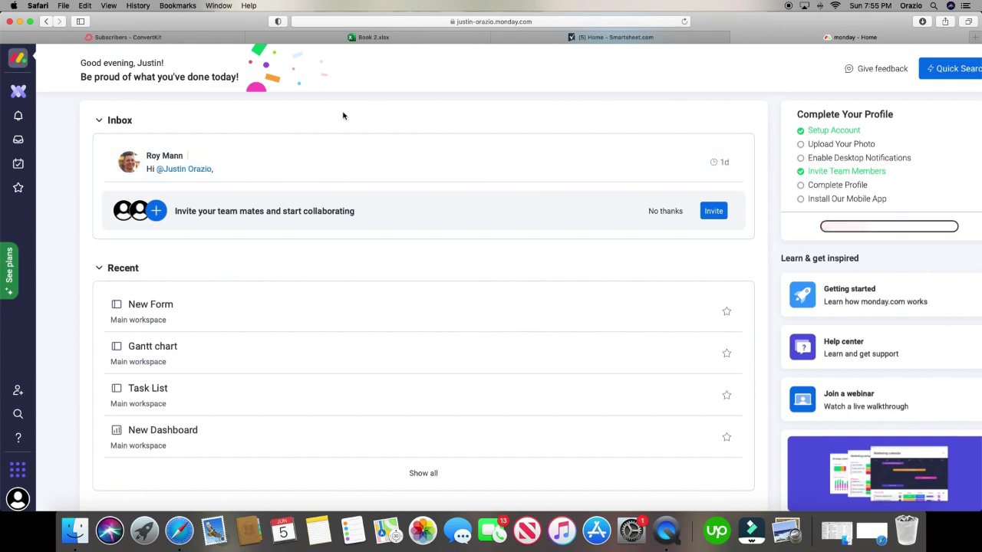
click(631, 38)
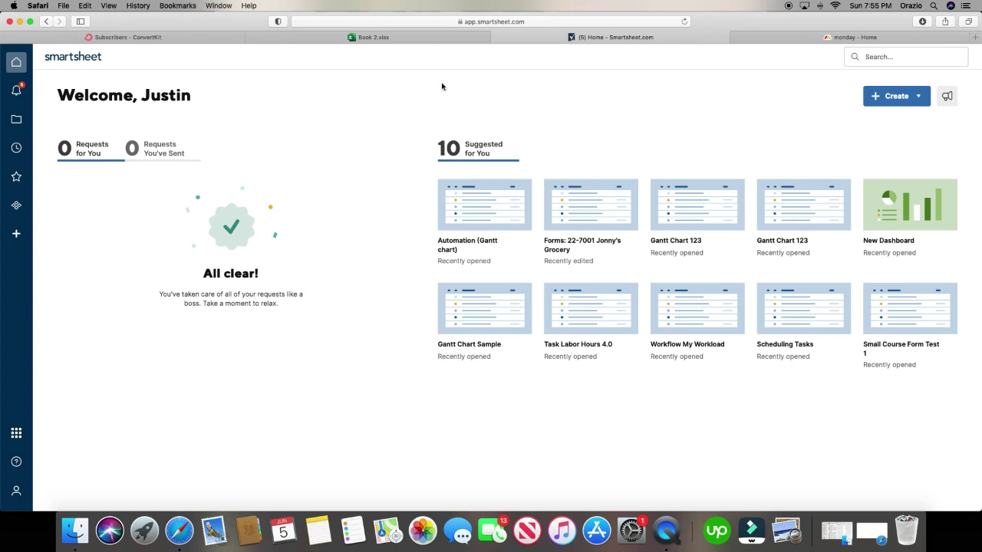
click(16, 176)
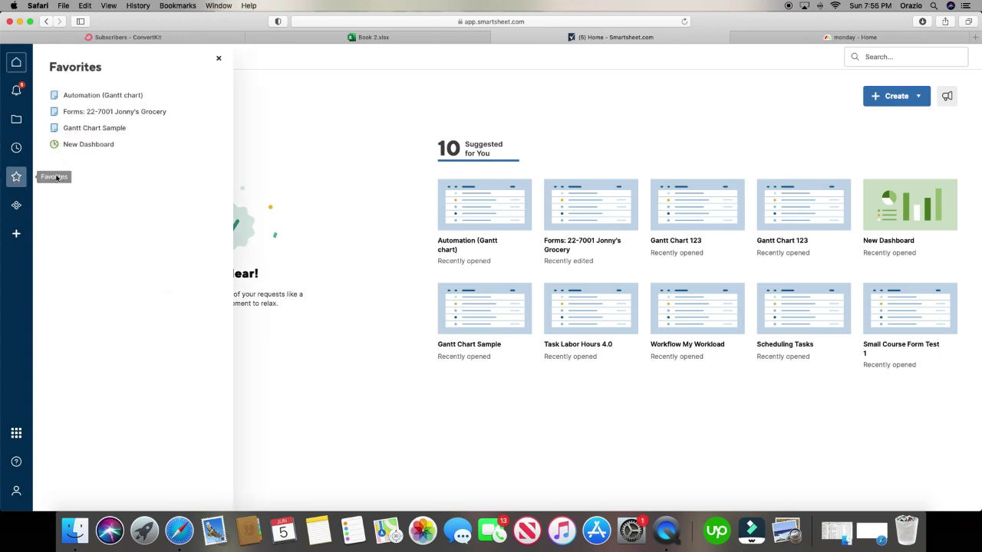
- Open the Forms: 22-7001 Jonny's Grocery sheet and open its form from Manage Forms
click(119, 112)
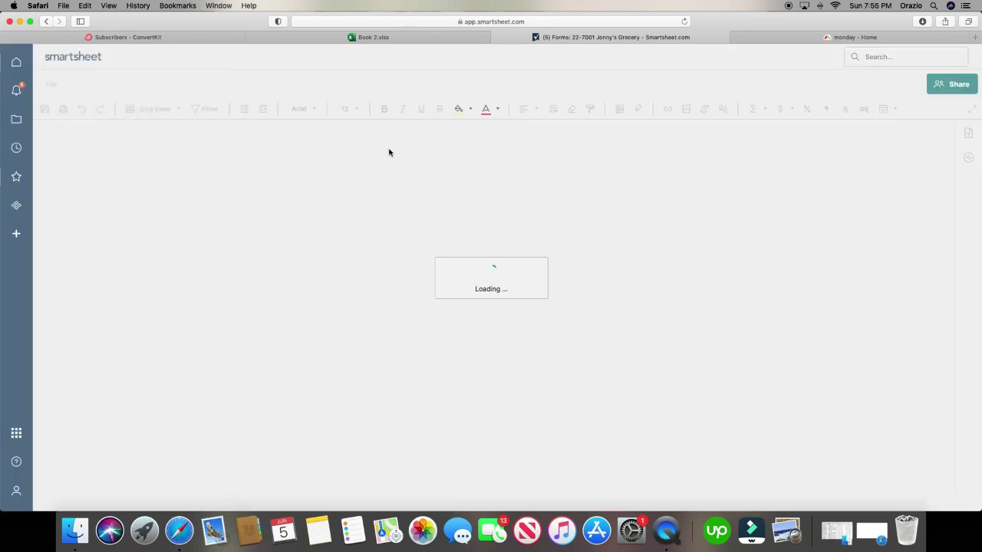
click(143, 87)
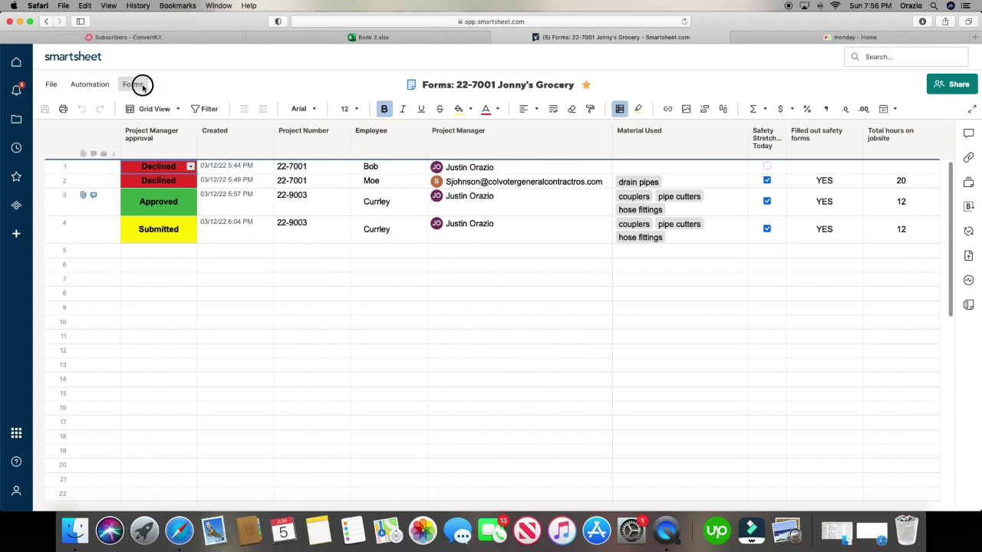
click(163, 123)
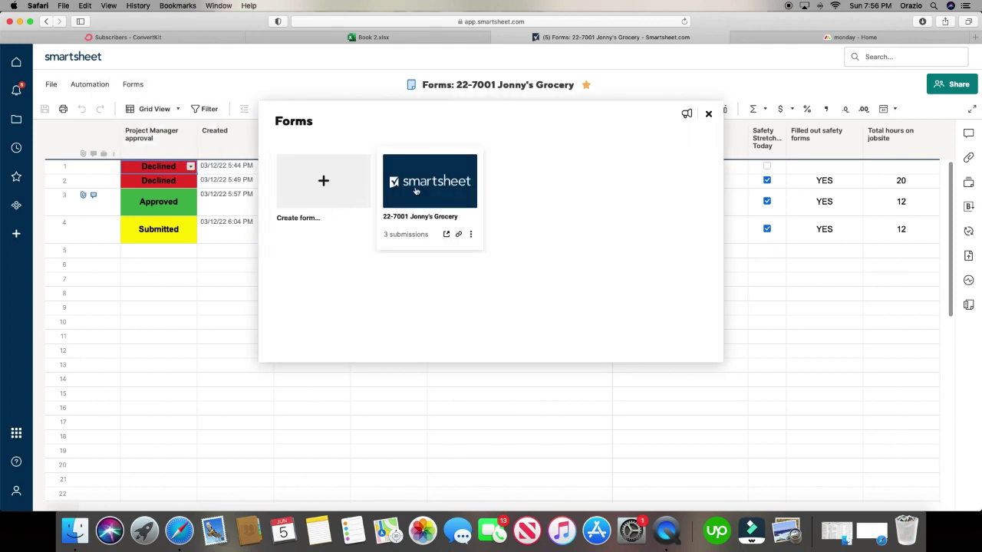
click(415, 191)
- Scroll through the form and try dragging the Your information block
scroll(561, 256, down, 3)
scroll(561, 256, up, 3)
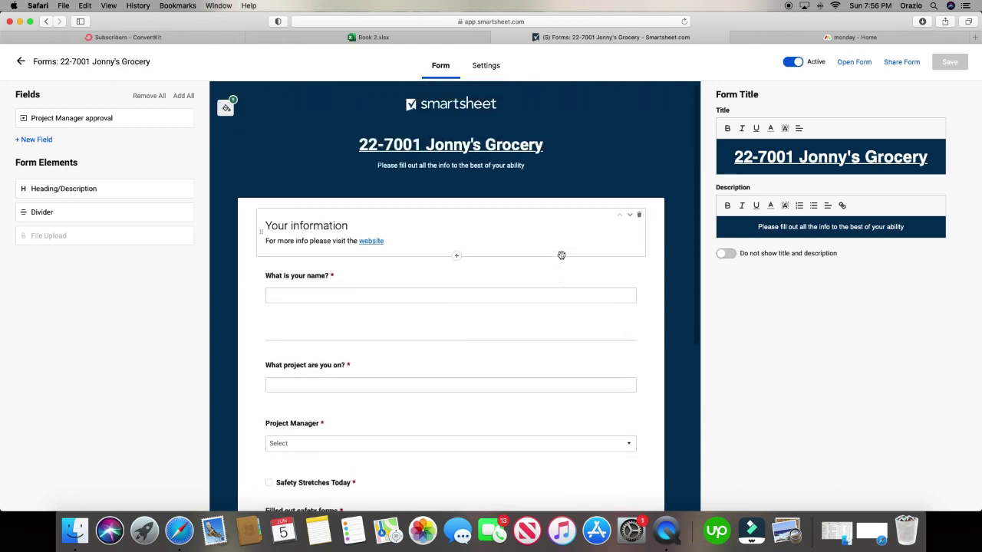
scroll(565, 256, down, 2)
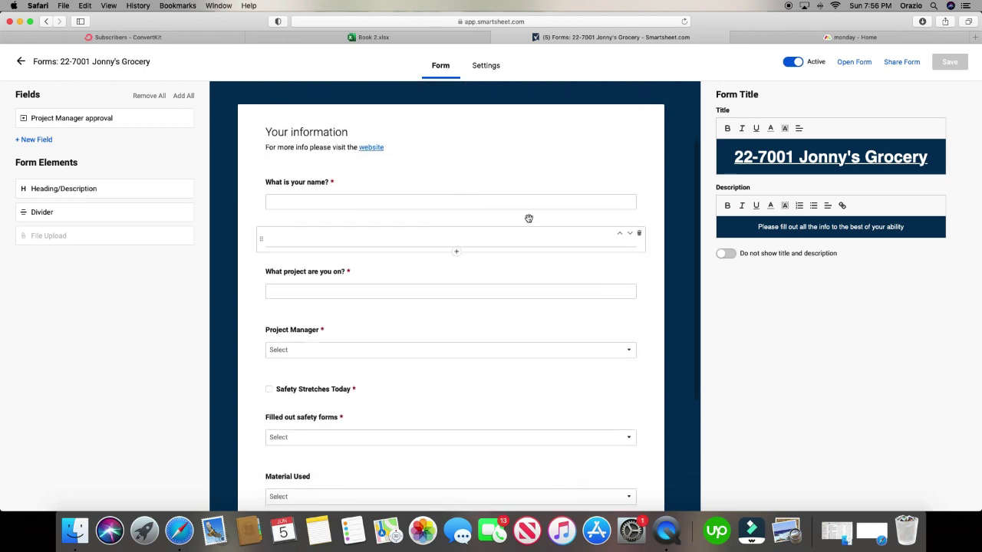
scroll(526, 230, up, 2)
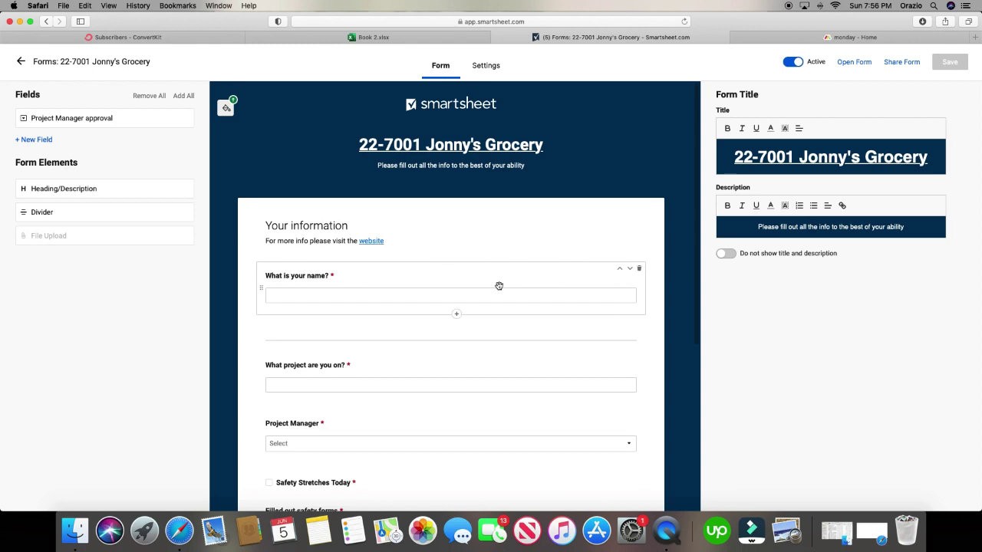
drag(529, 214, 591, 187)
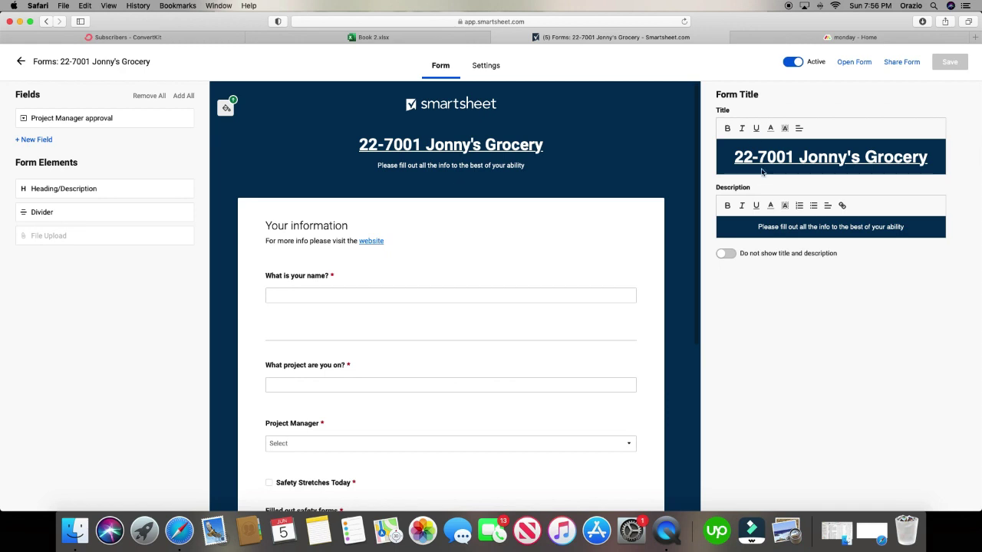
- Inspect the 'What project are you on?' field settings, cancel Insert Column, and switch to monday.com
click(548, 359)
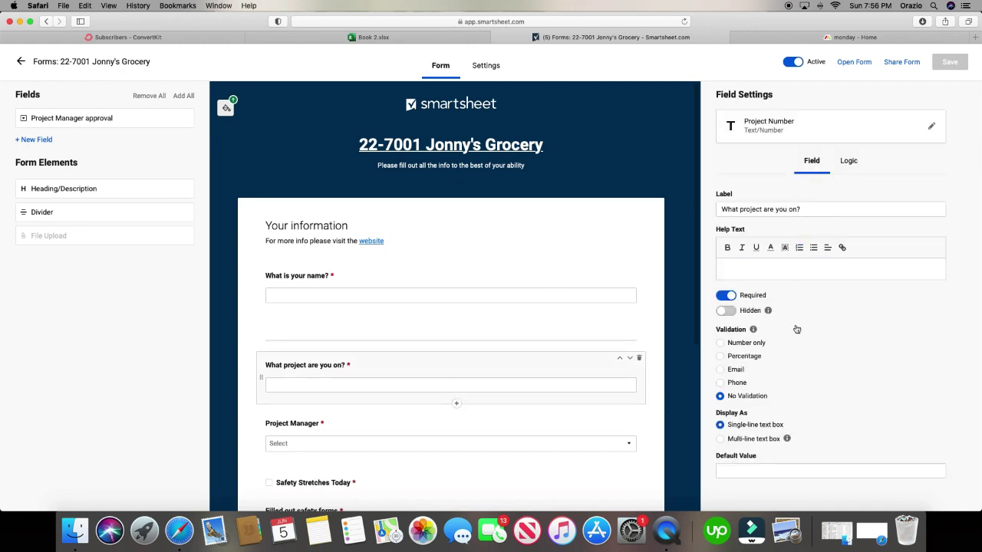
click(42, 141)
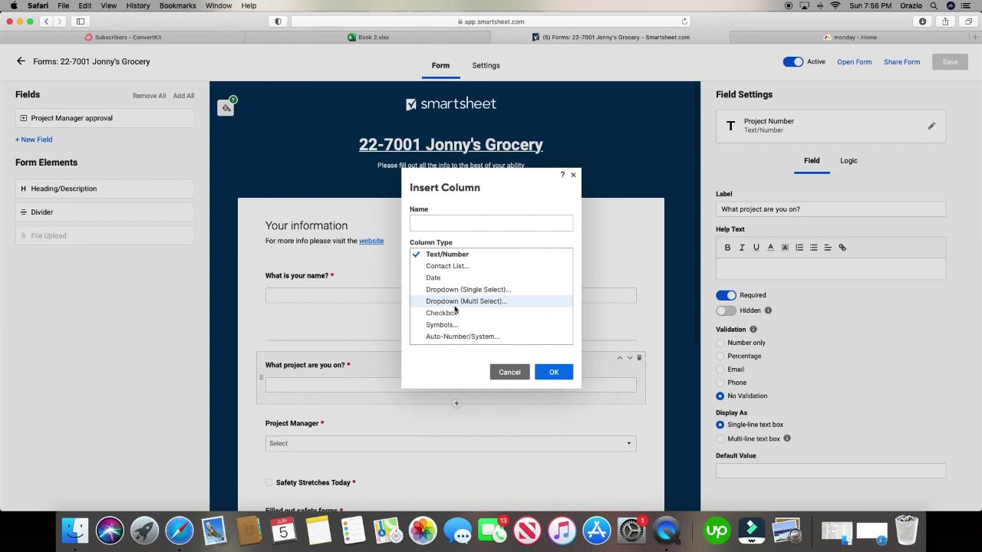
click(573, 176)
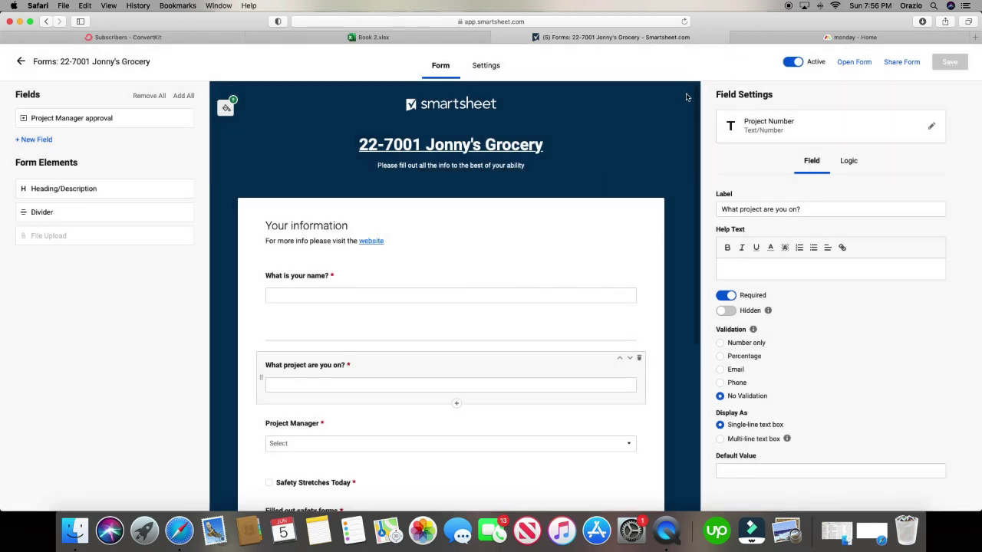
click(798, 38)
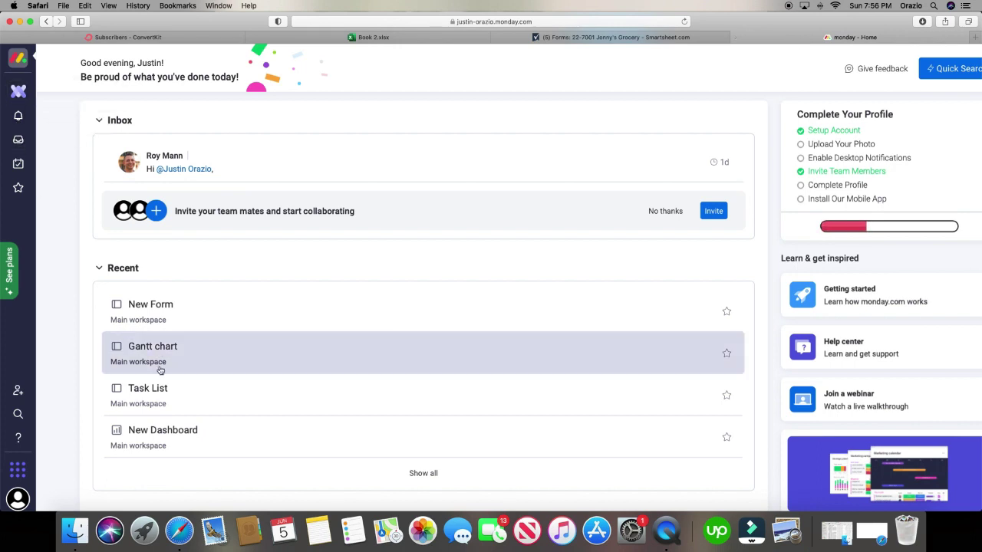
- Open the New Form board from Recent and show it in the Form view
click(150, 305)
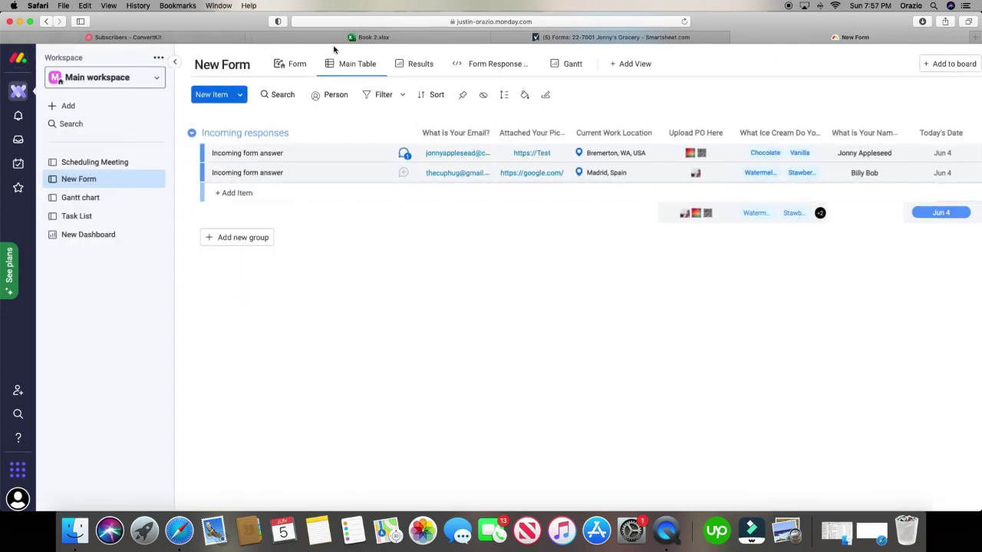
click(290, 63)
scroll(701, 288, down, 2)
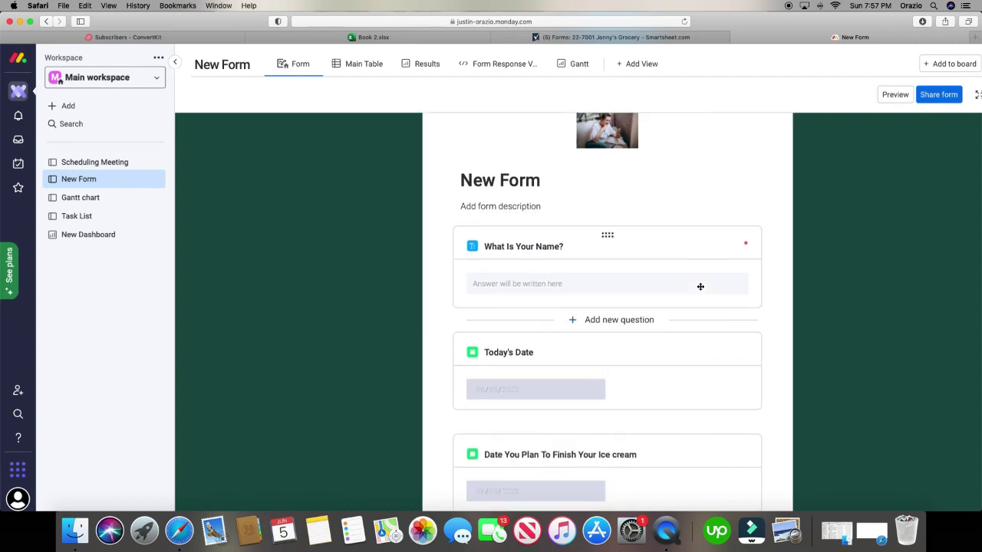
scroll(700, 292, up, 1)
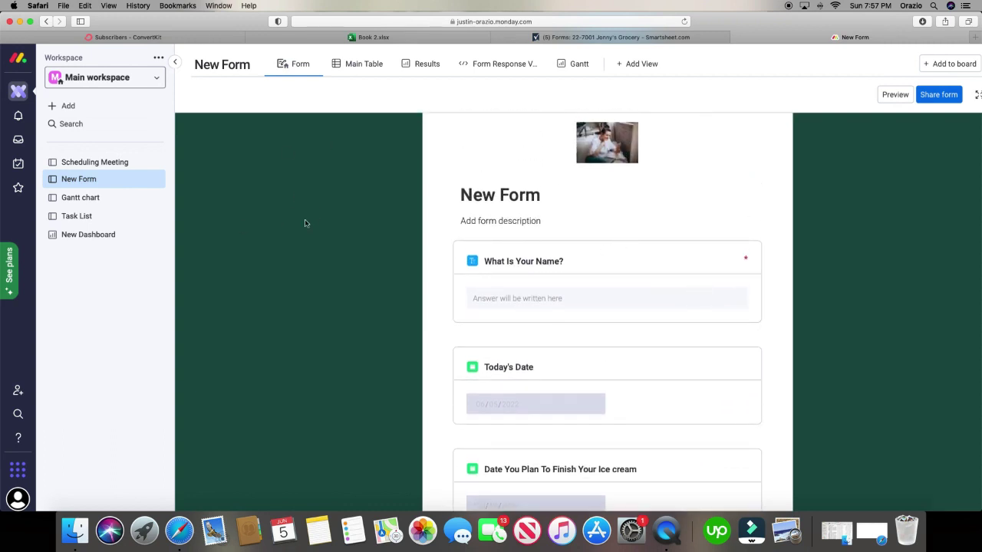
- Edit the What Is Your Name? question title, then bring up the list of question types
click(548, 262)
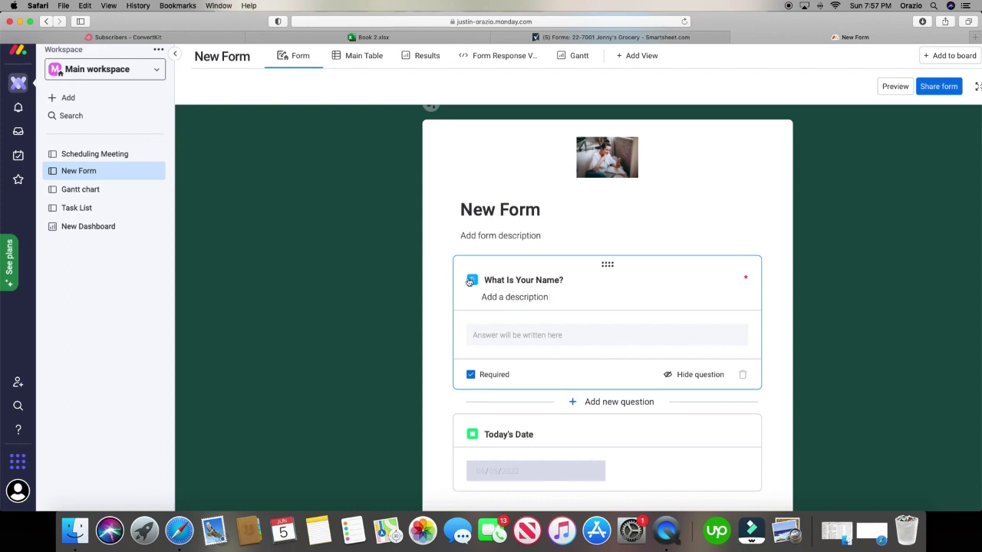
click(562, 280)
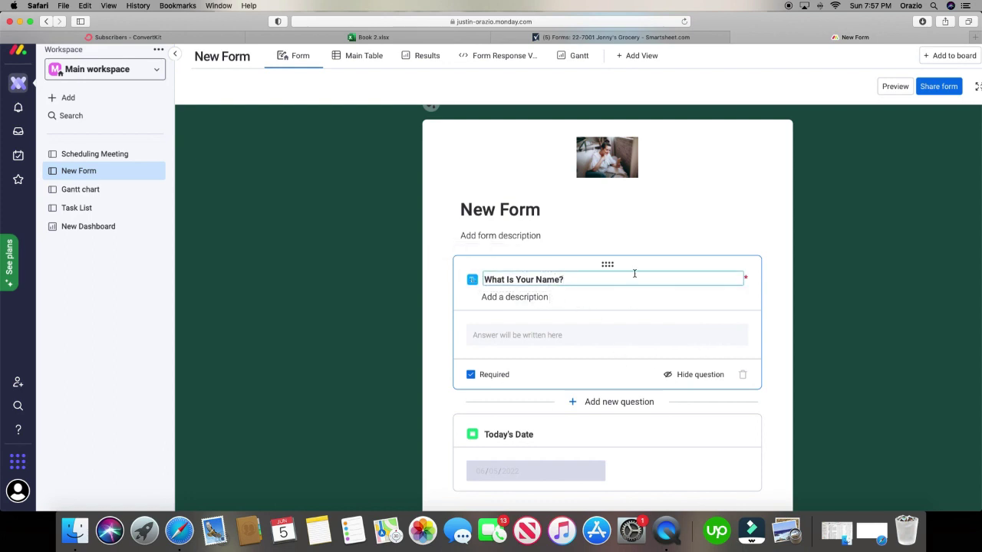
click(701, 326)
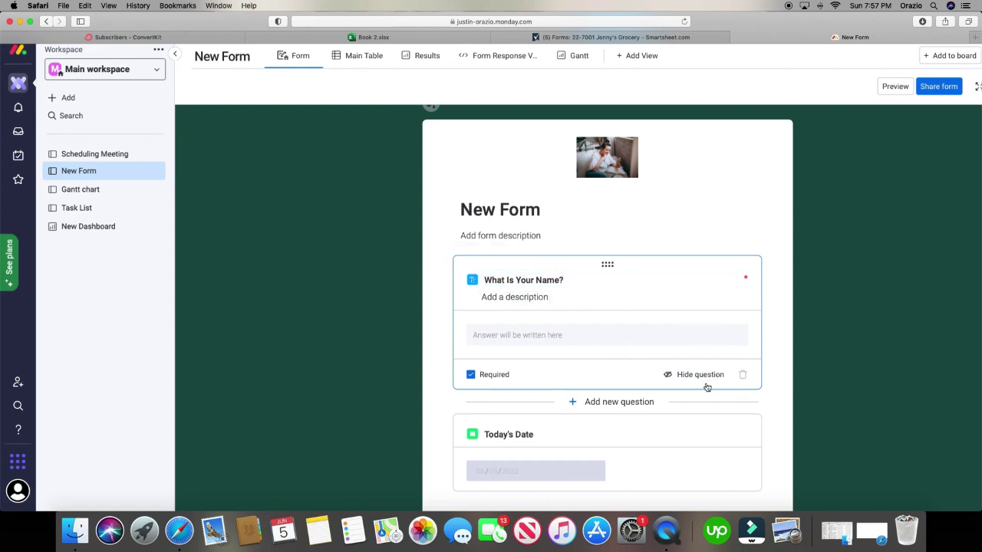
scroll(706, 387, down, 4)
click(666, 289)
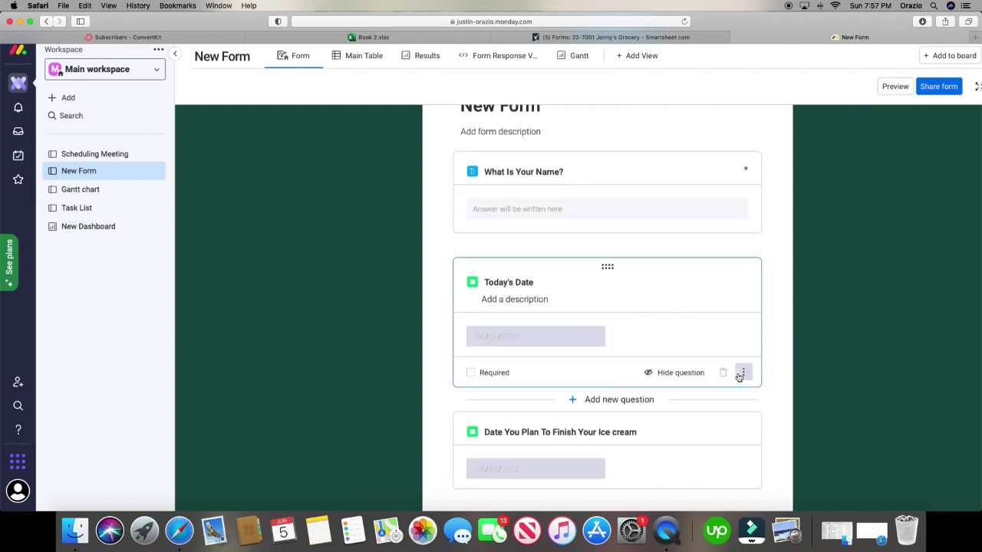
click(710, 226)
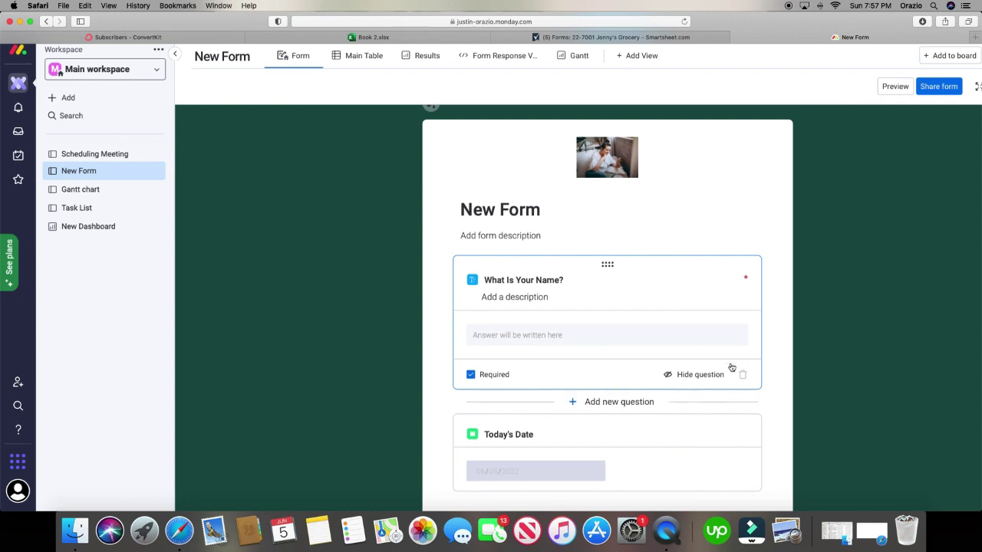
click(616, 401)
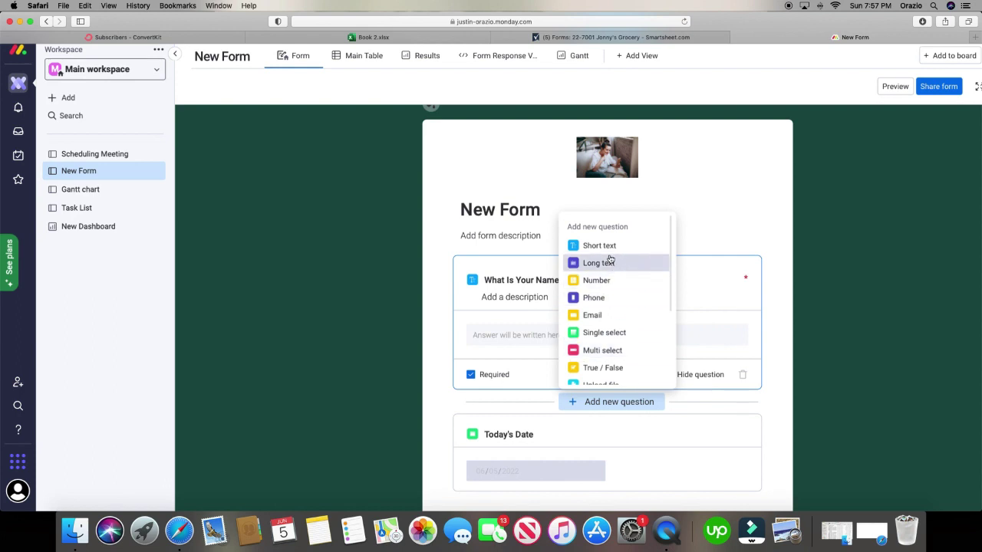
- Add a Multi select question to the New Form and edit its Dropdown title
click(620, 349)
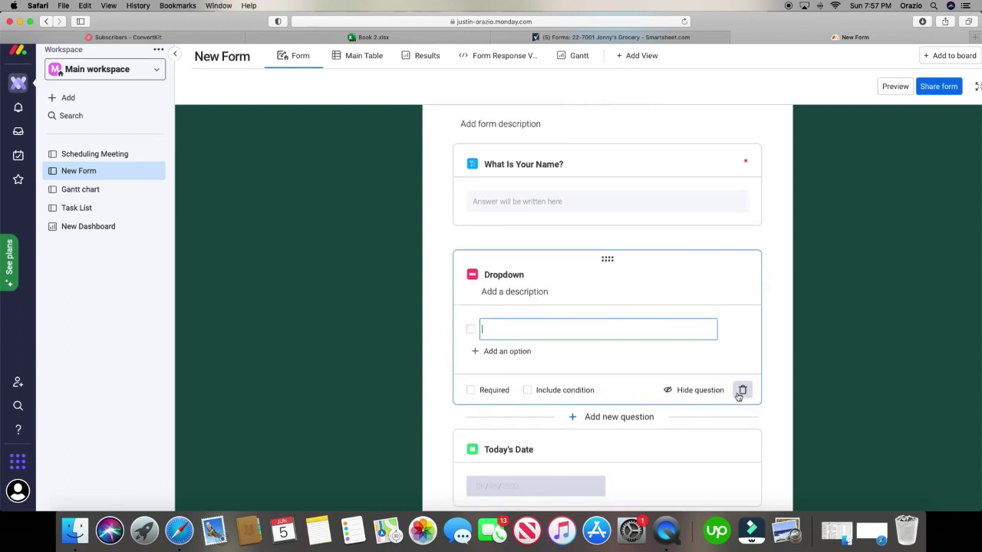
click(506, 292)
click(513, 274)
drag(525, 274, 470, 271)
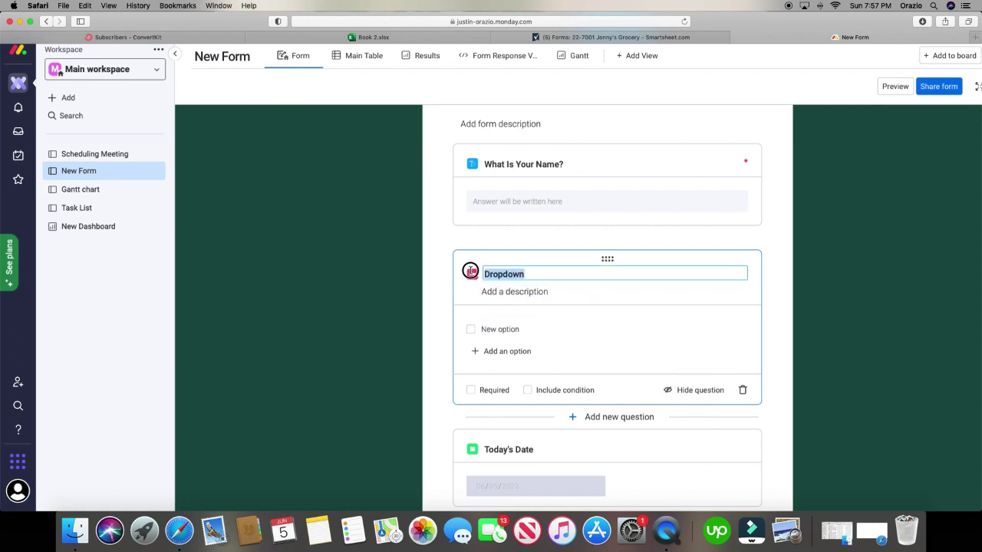
click(535, 291)
- Fill in the answer options, including bananas and grapes, and make the Dropdown question required
click(527, 331)
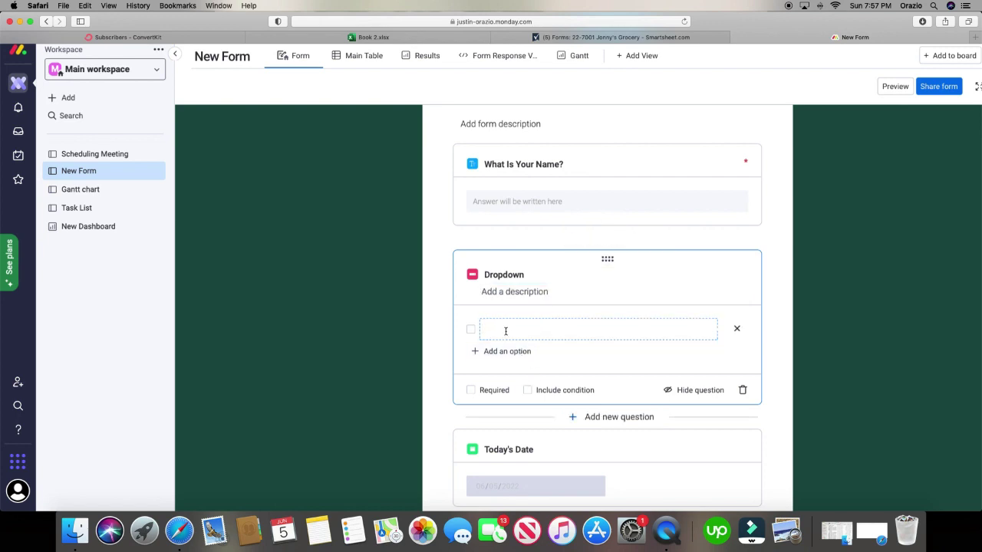
text(ban)
click(508, 353)
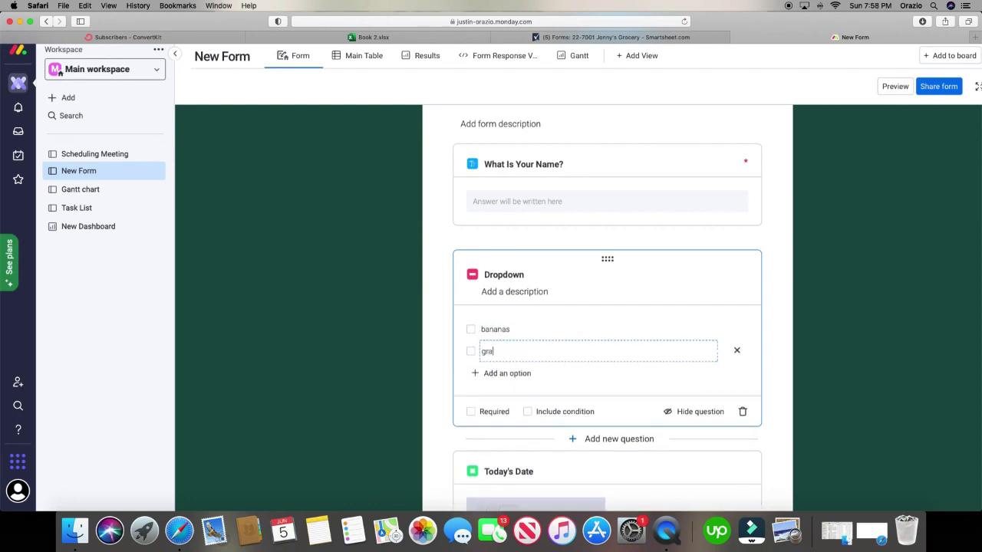
click(498, 374)
text(apples)
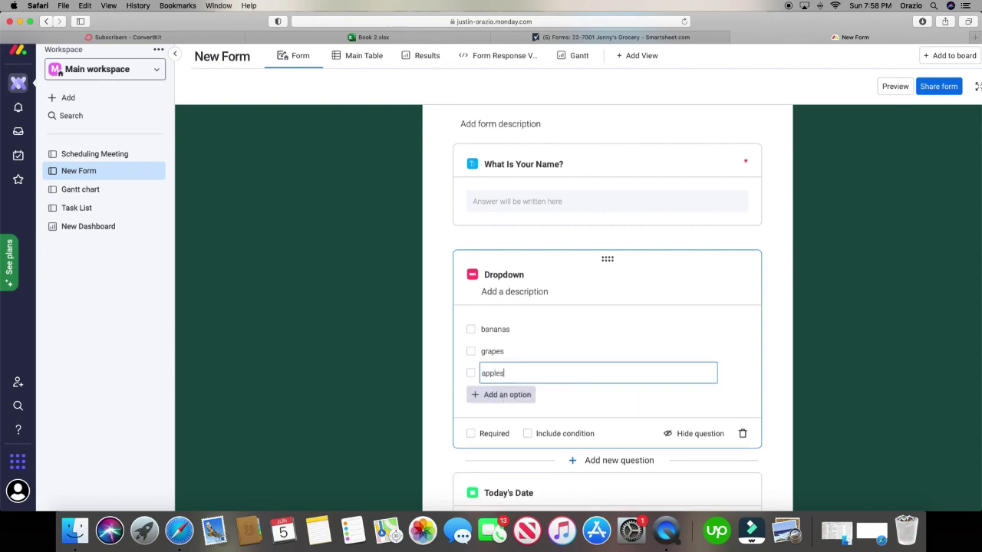
click(470, 434)
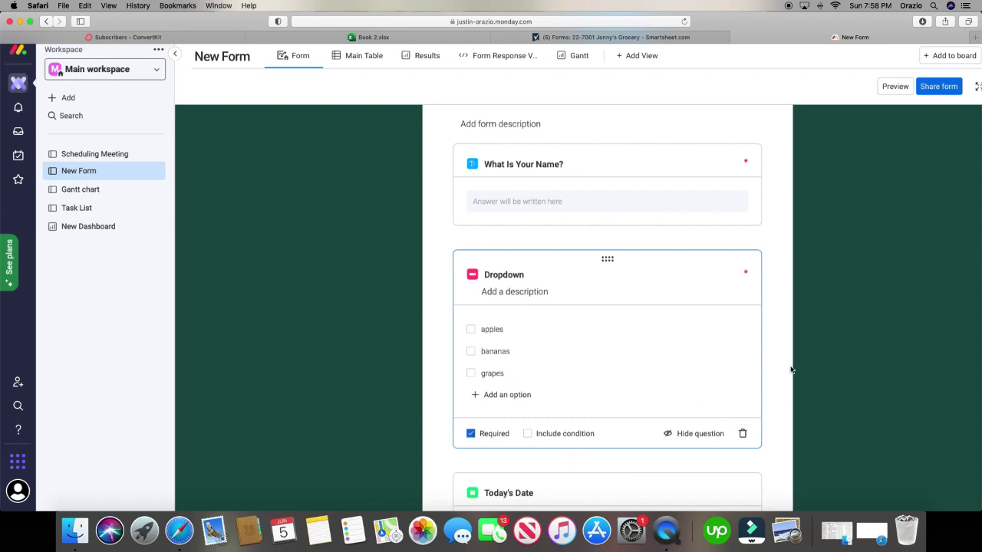
- Reselect What Is Your Name?, look over the form, and bring up the Smartsheet grocery form
click(668, 171)
scroll(668, 171, up, 3)
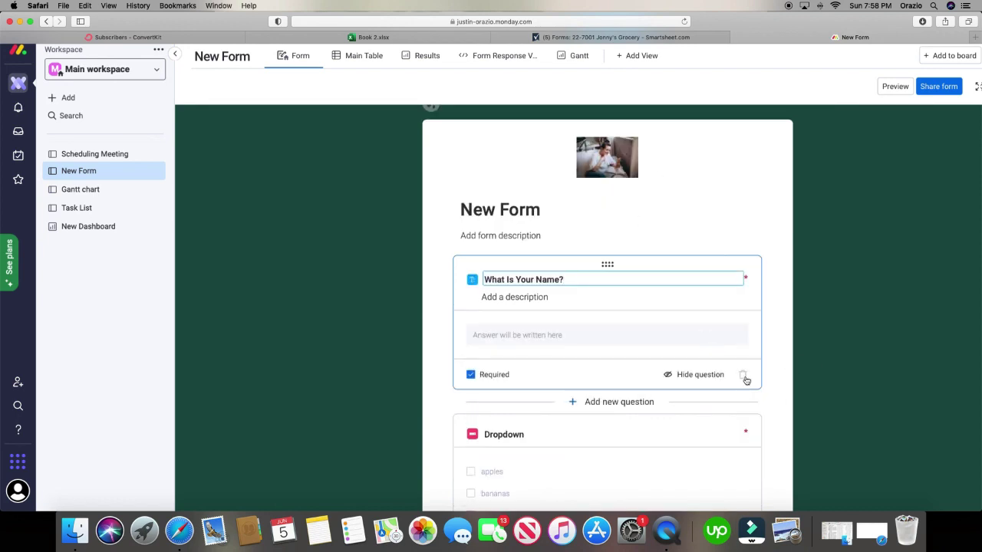
mouse_move(745, 379)
scroll(748, 380, down, 5)
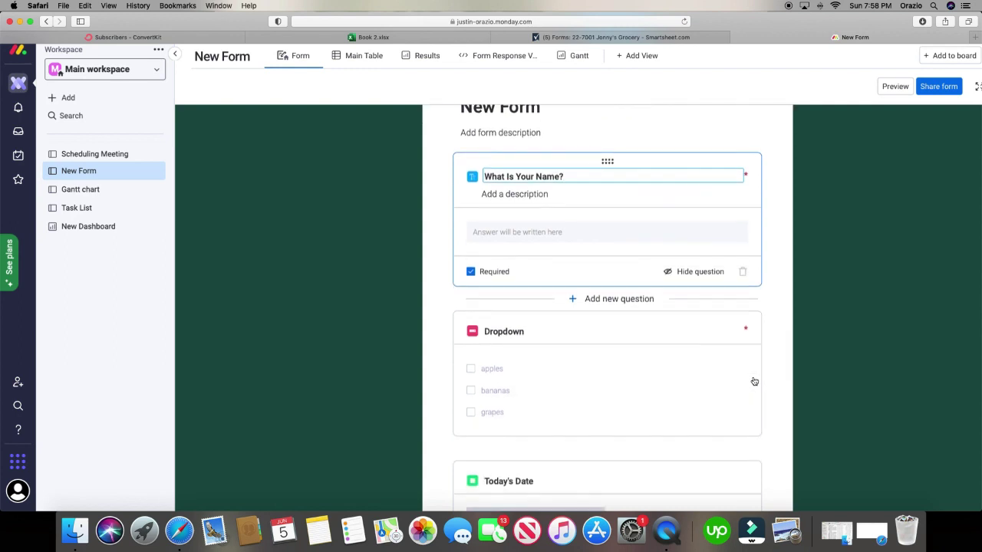
scroll(754, 381, up, 5)
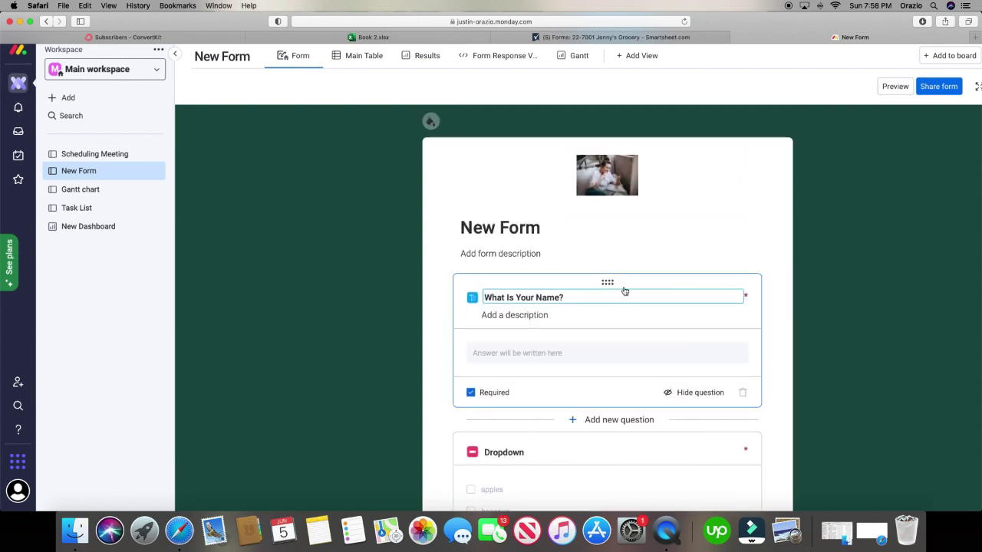
click(559, 37)
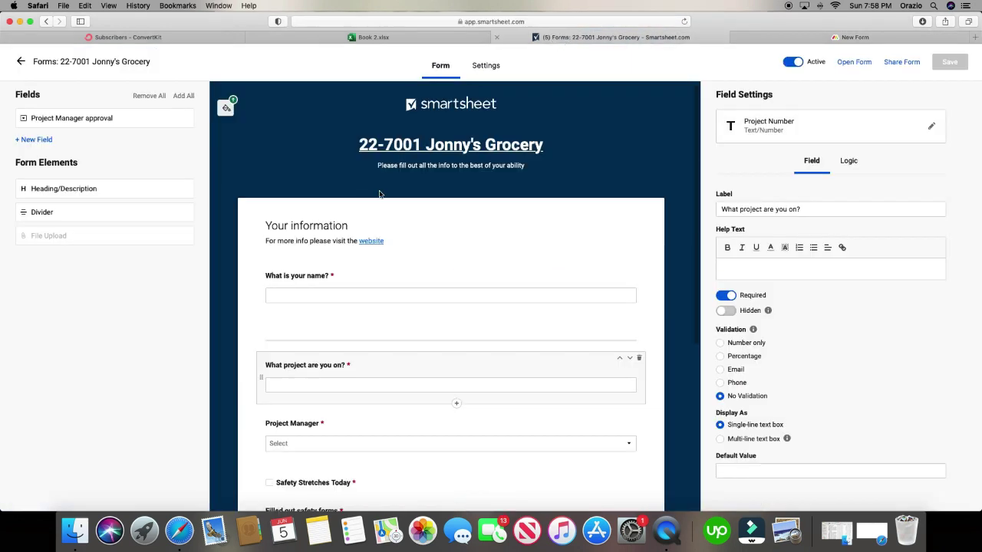
- Change the Project Number column to Dropdown (Multi Select) and clear its old values
click(552, 276)
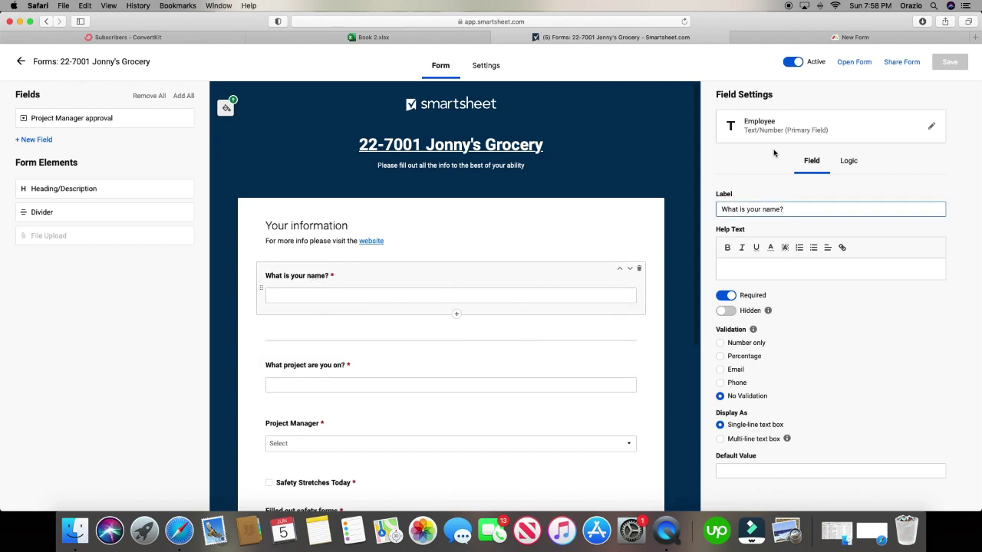
click(411, 366)
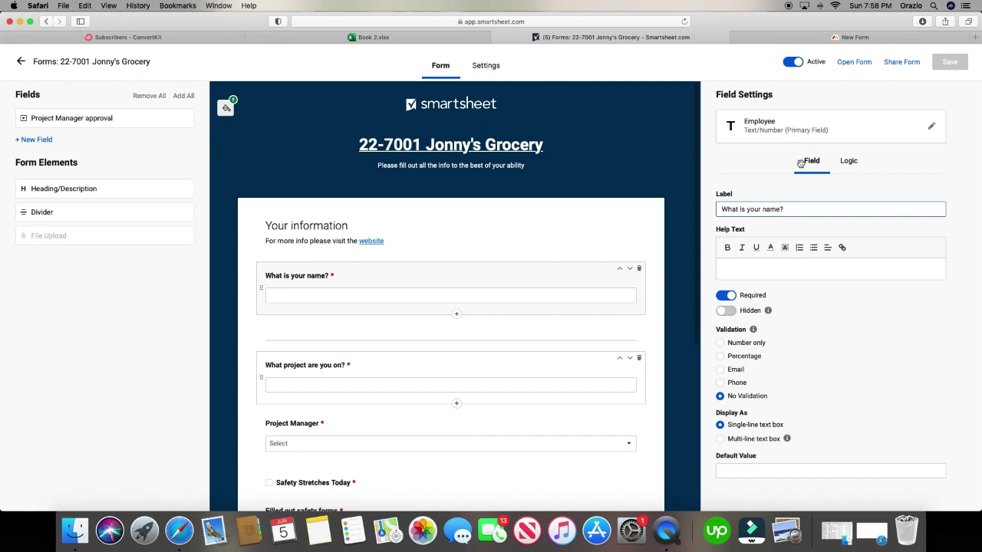
click(805, 124)
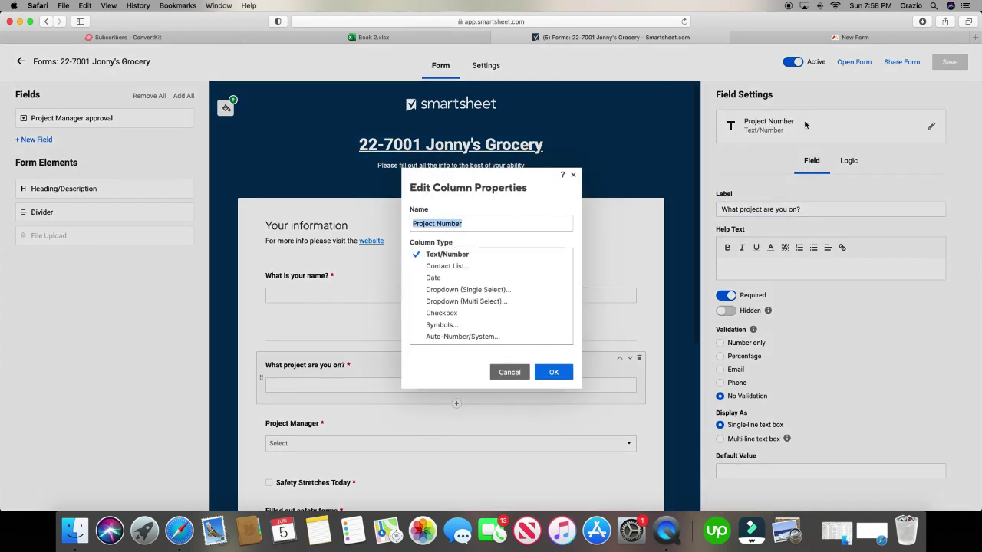
click(460, 301)
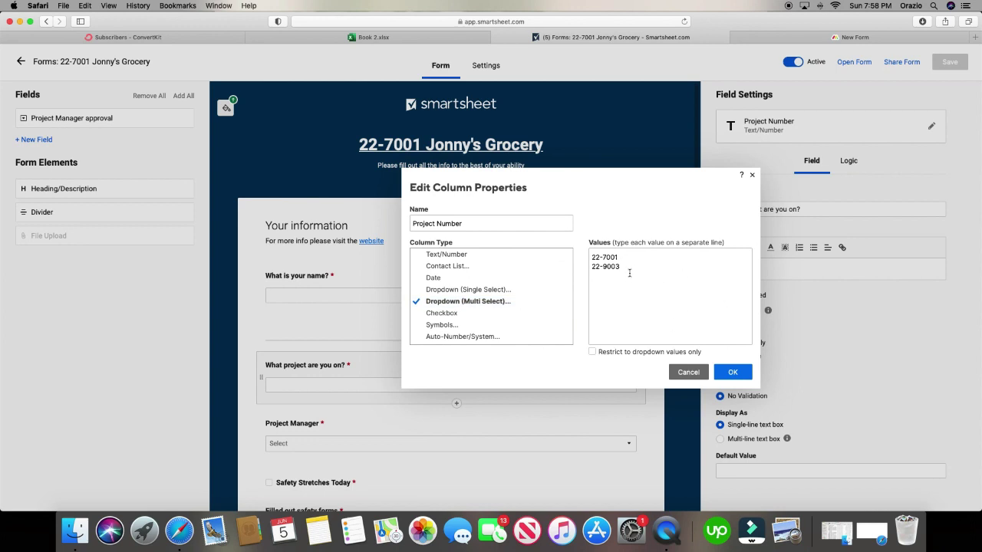
drag(636, 271, 575, 254)
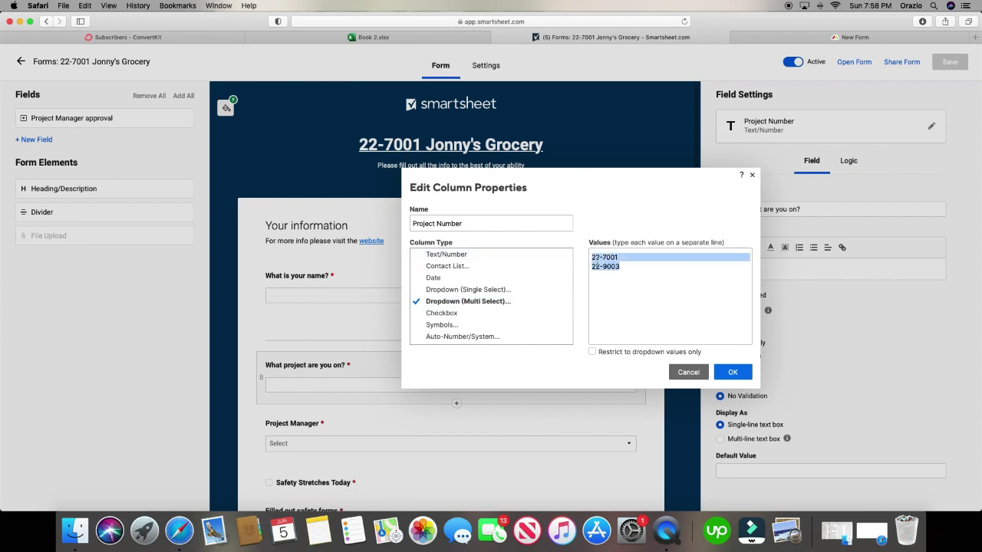
key(BackSpace)
click(730, 372)
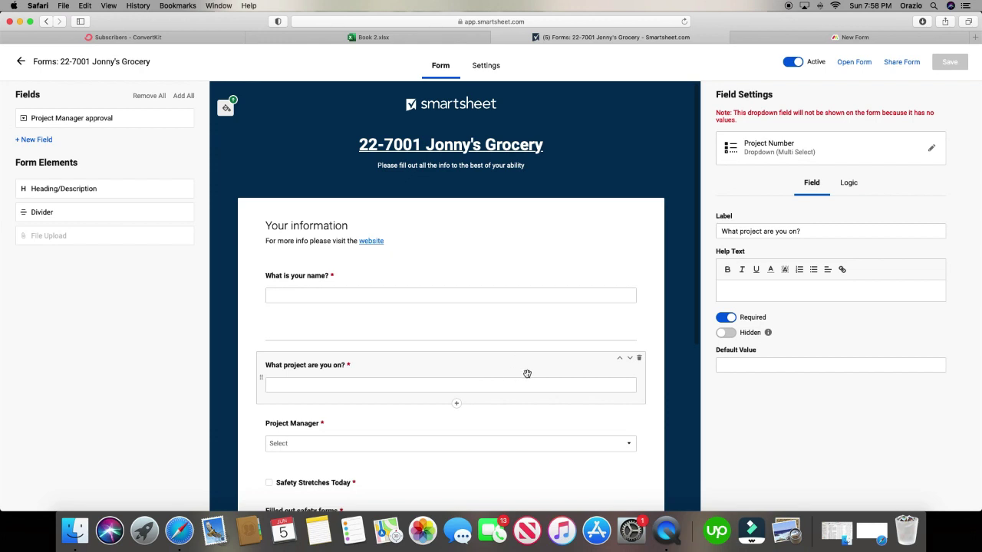
- Enter values bananas, grapes and coffee, and restrict Project Number to dropdown values only
click(810, 146)
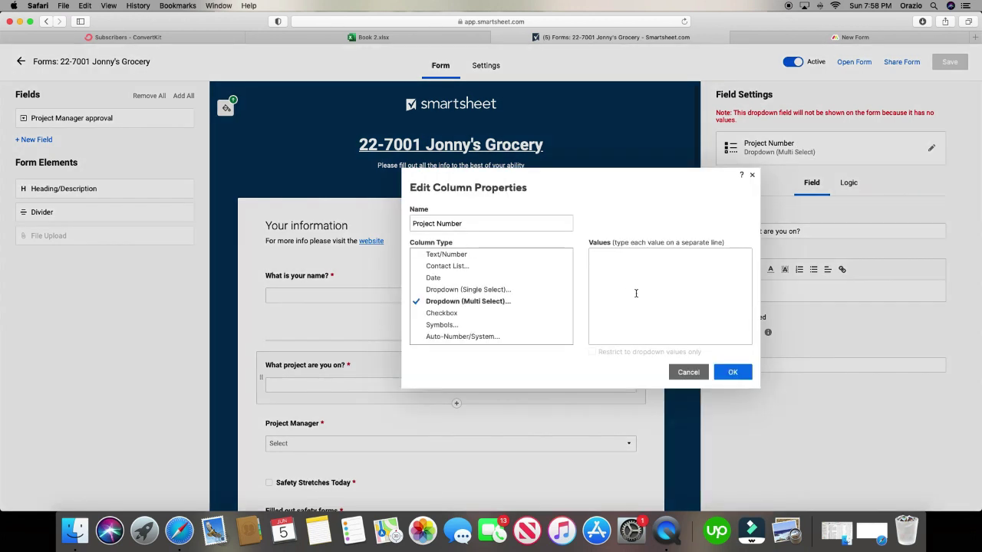
text(bananas)
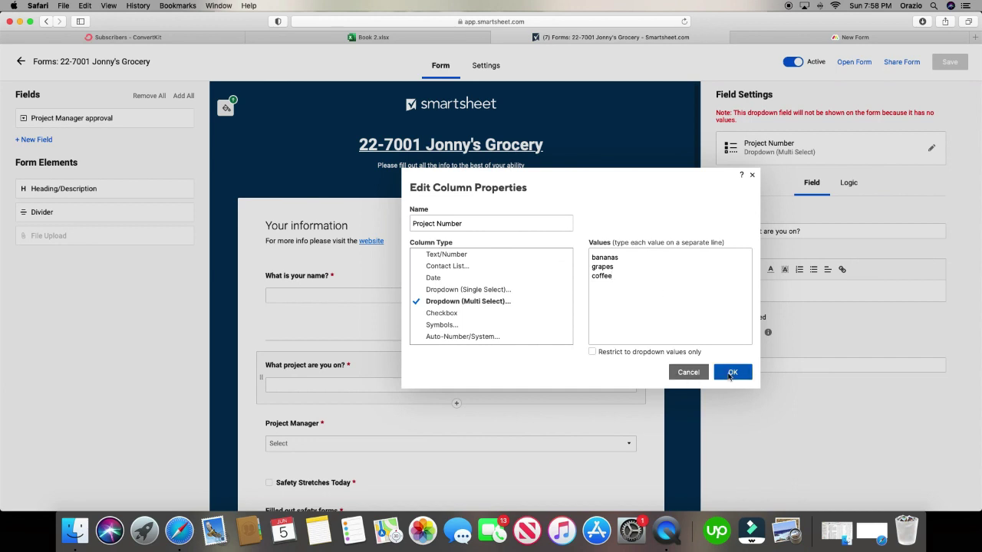
click(725, 372)
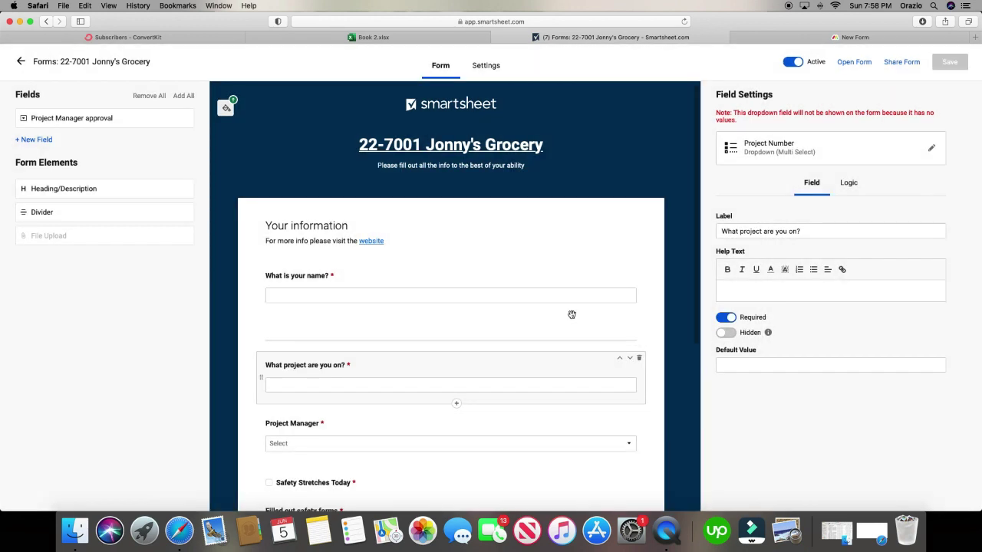
click(790, 151)
click(592, 352)
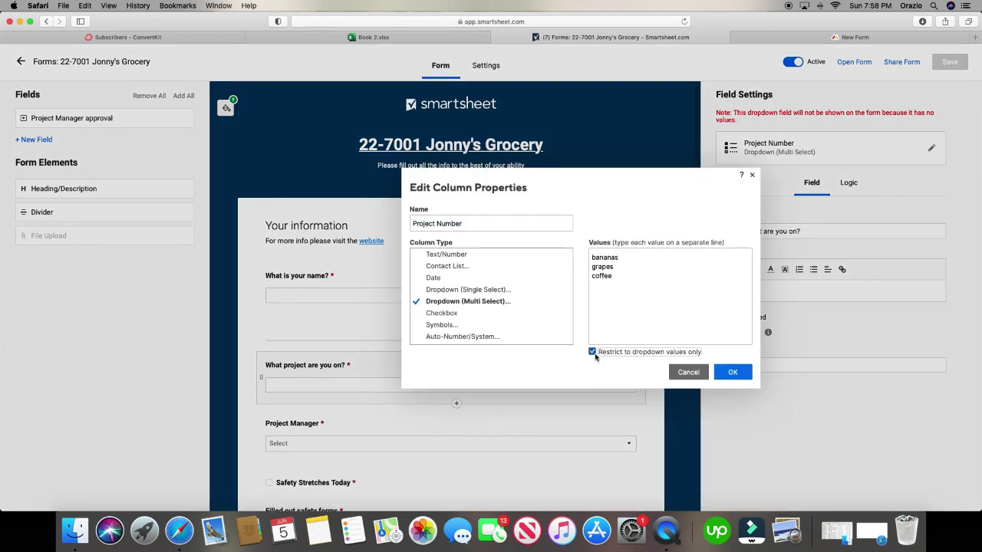
click(731, 372)
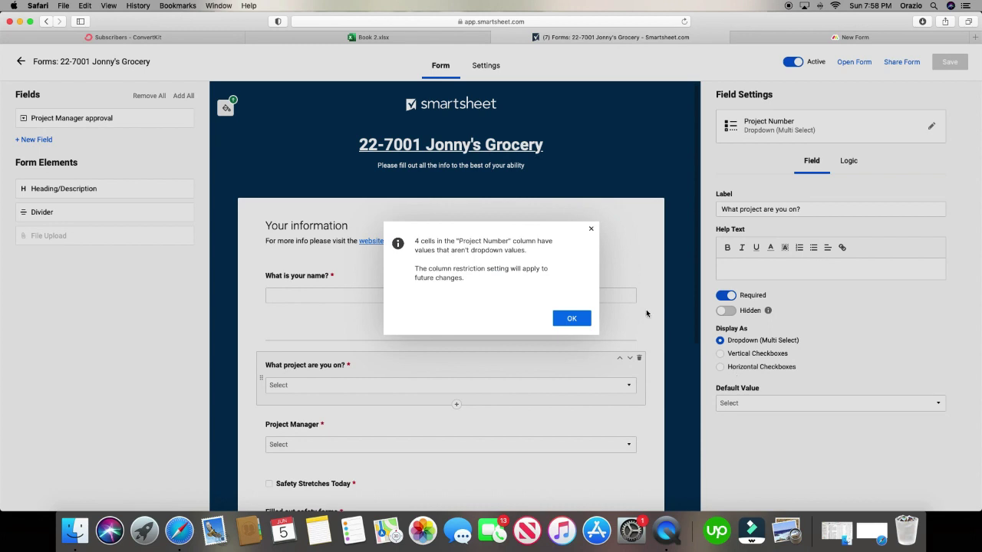
click(564, 322)
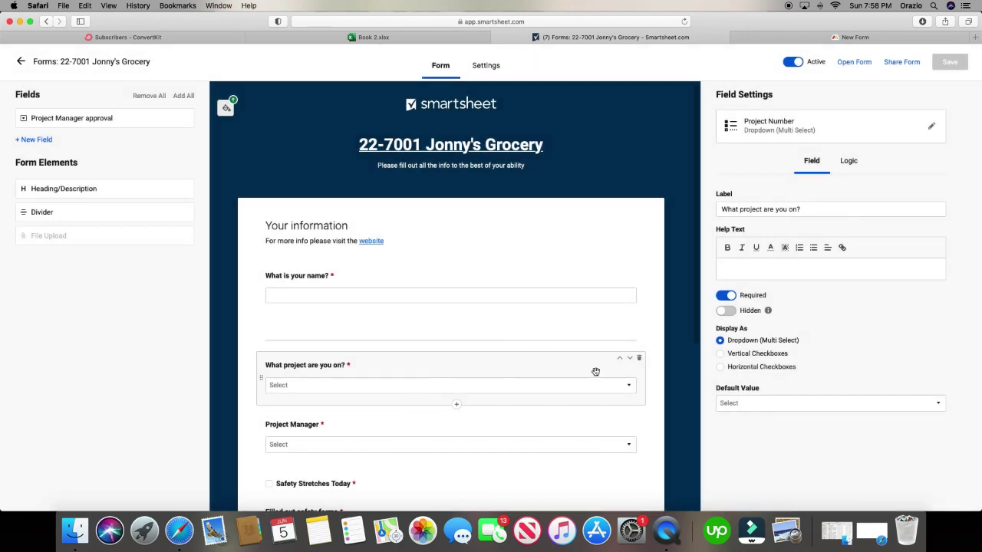
- Compare the Smartsheet form's dropdown question with the monday.com New Form, scrolling through both
scroll(459, 400, down, 5)
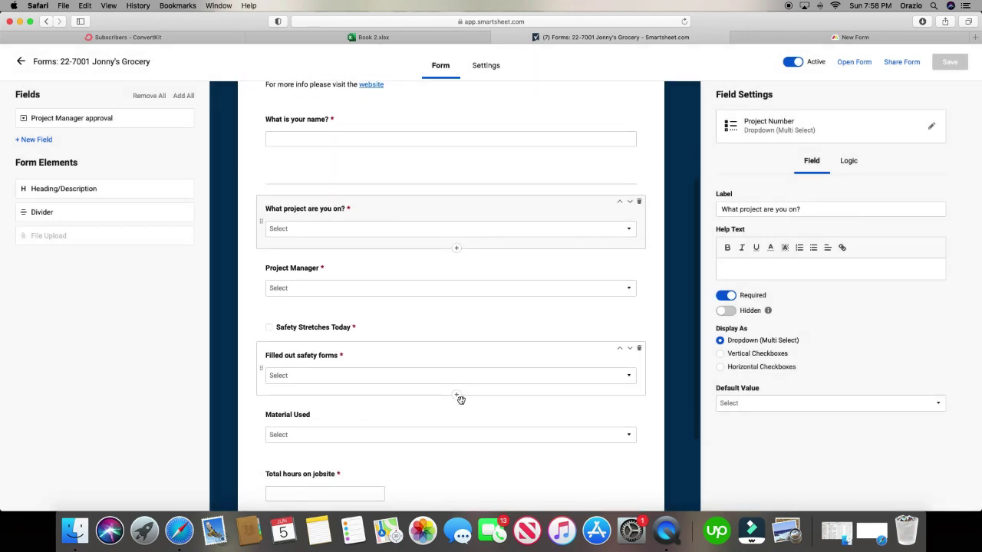
scroll(460, 400, up, 4)
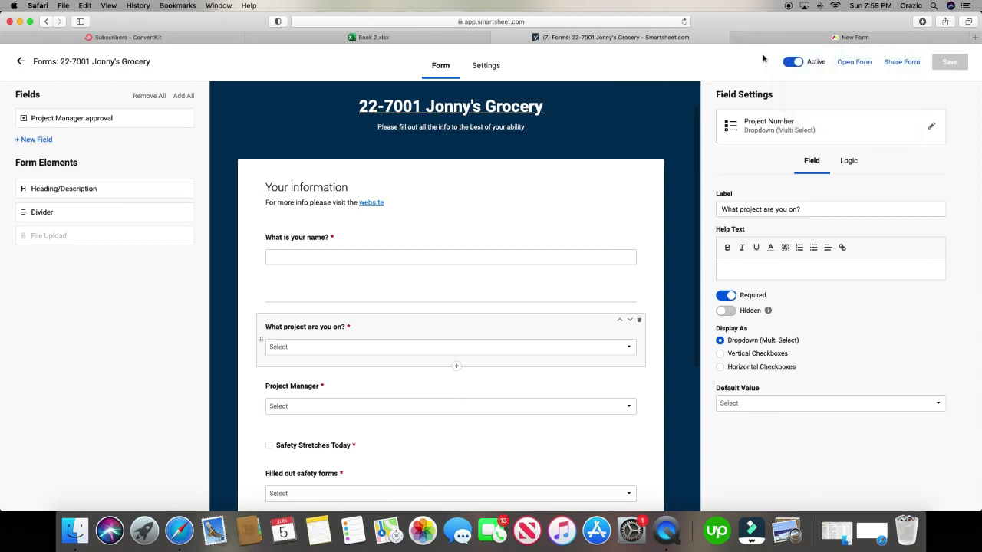
click(809, 37)
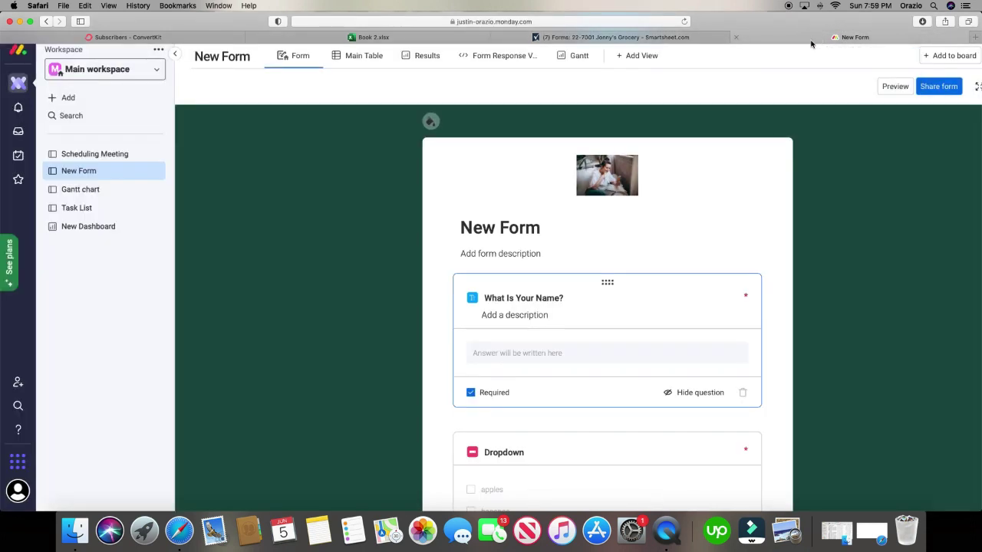
click(643, 37)
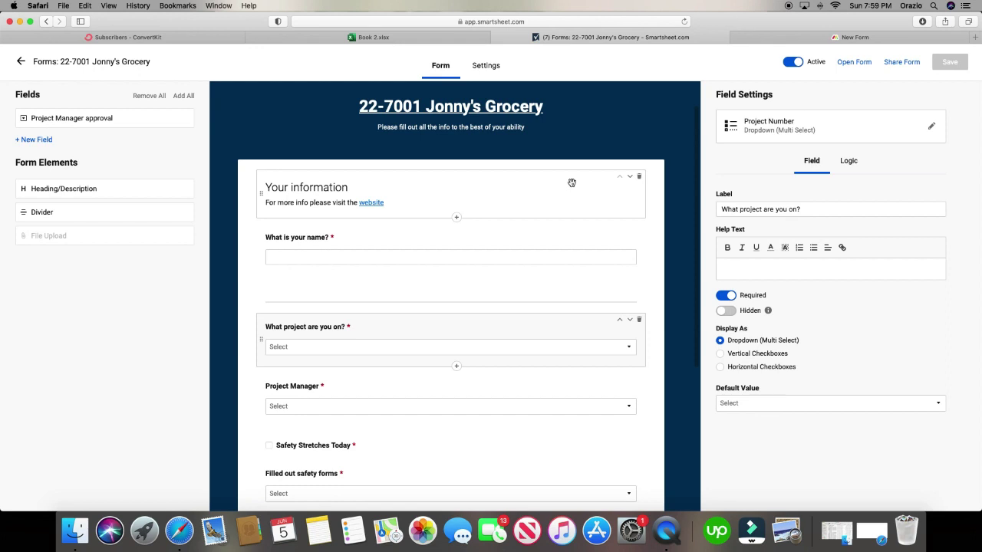
scroll(522, 283, down, 5)
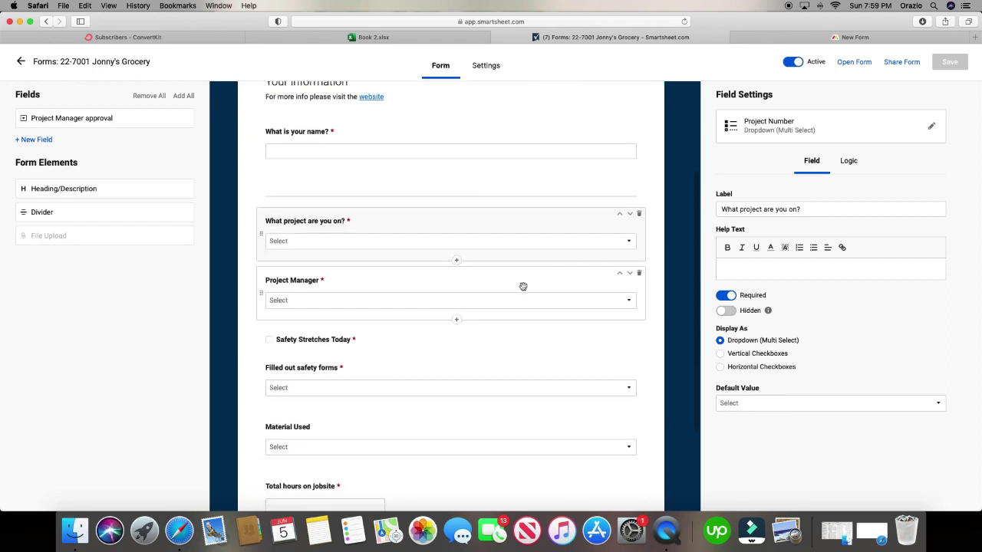
click(807, 39)
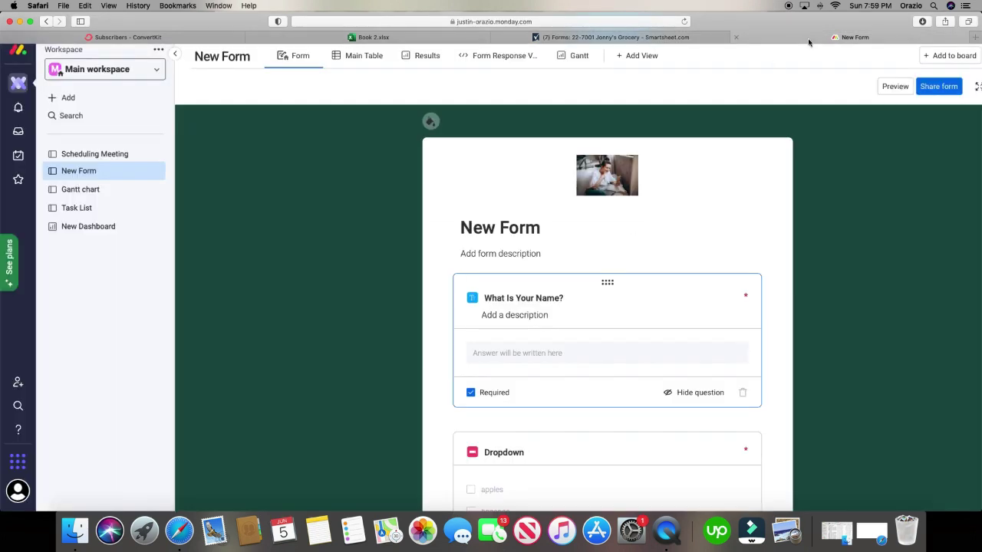
scroll(630, 314, down, 5)
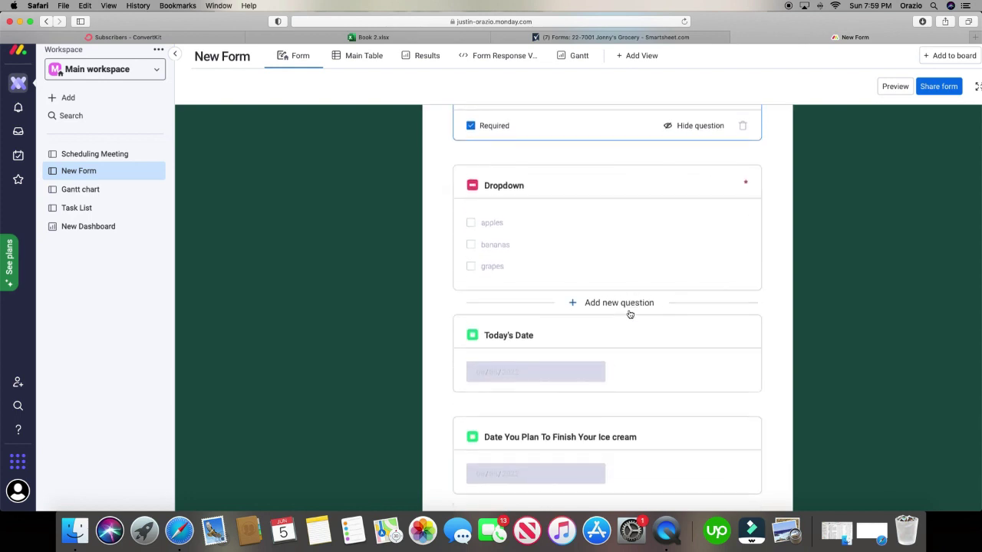
scroll(630, 315, down, 2)
scroll(629, 312, down, 1)
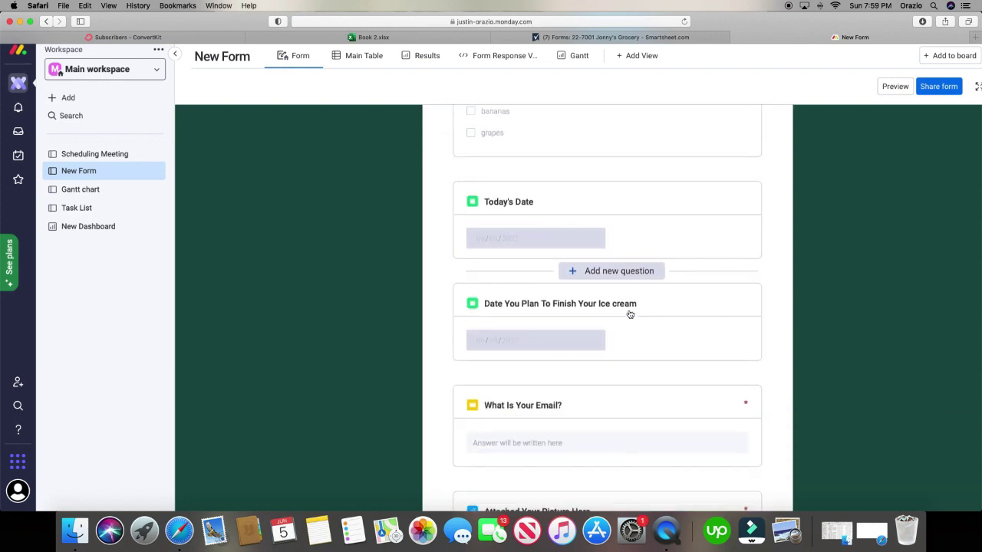
scroll(635, 285, down, 2)
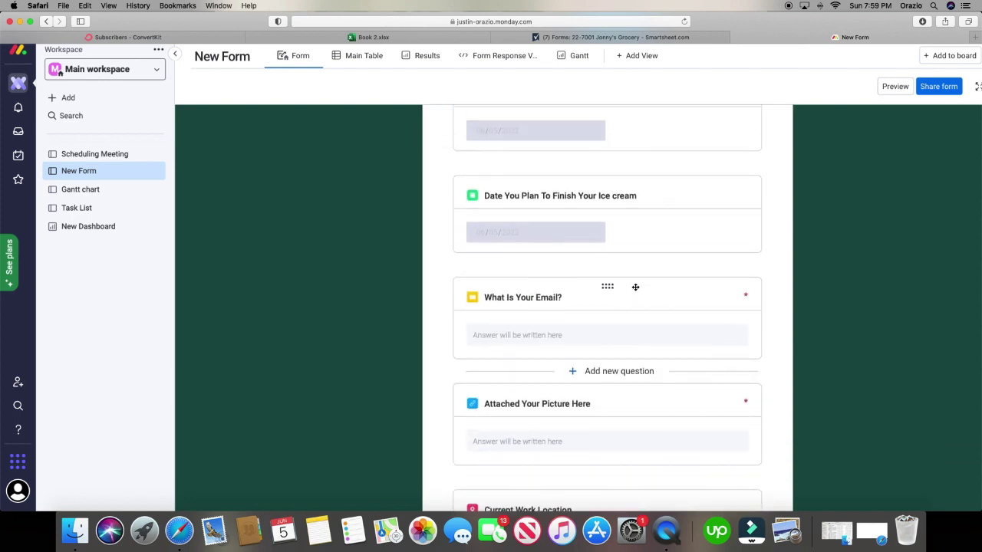
scroll(636, 288, up, 3)
scroll(636, 291, up, 4)
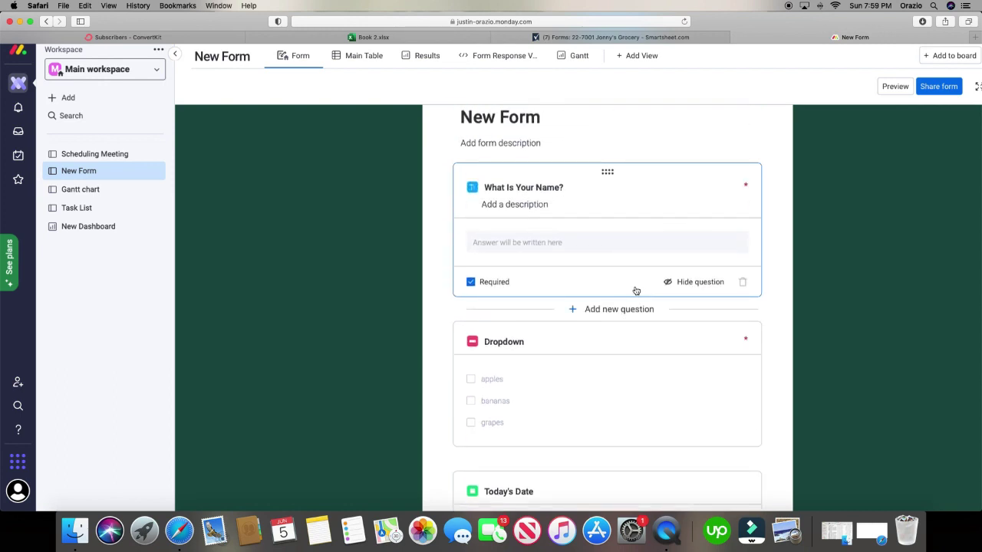
- Look over the Smartsheet form builder once more, then return to the monday.com New Form
click(614, 36)
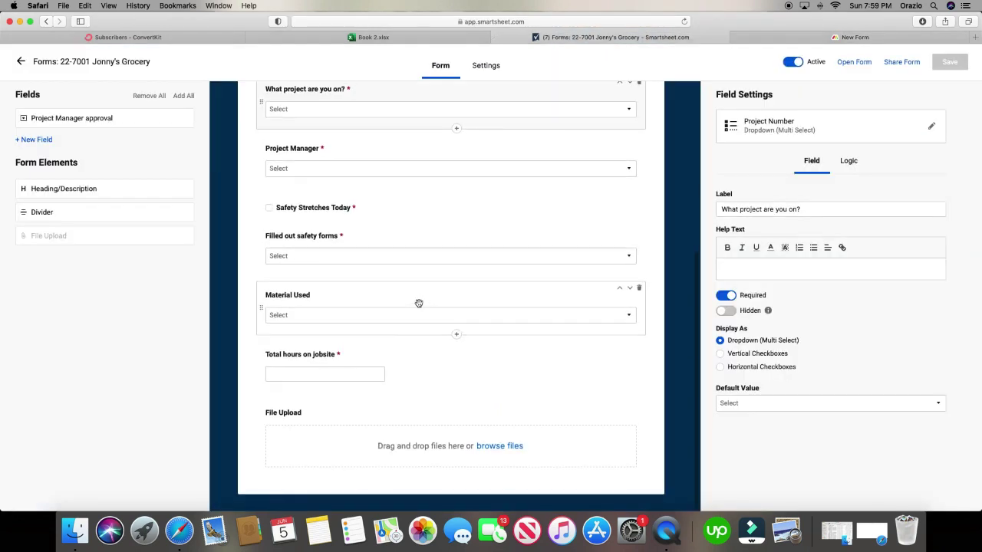
scroll(419, 303, up, 2)
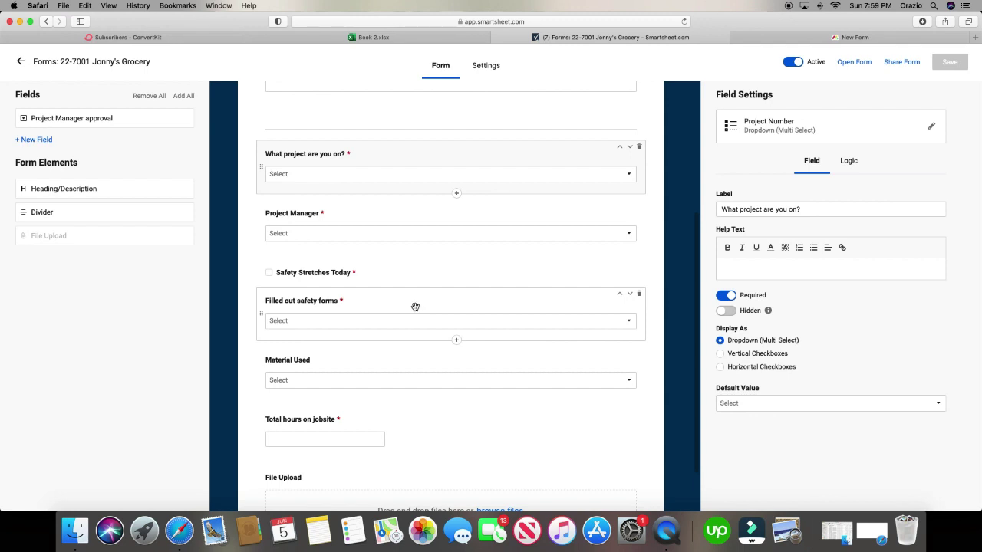
scroll(418, 304, down, 3)
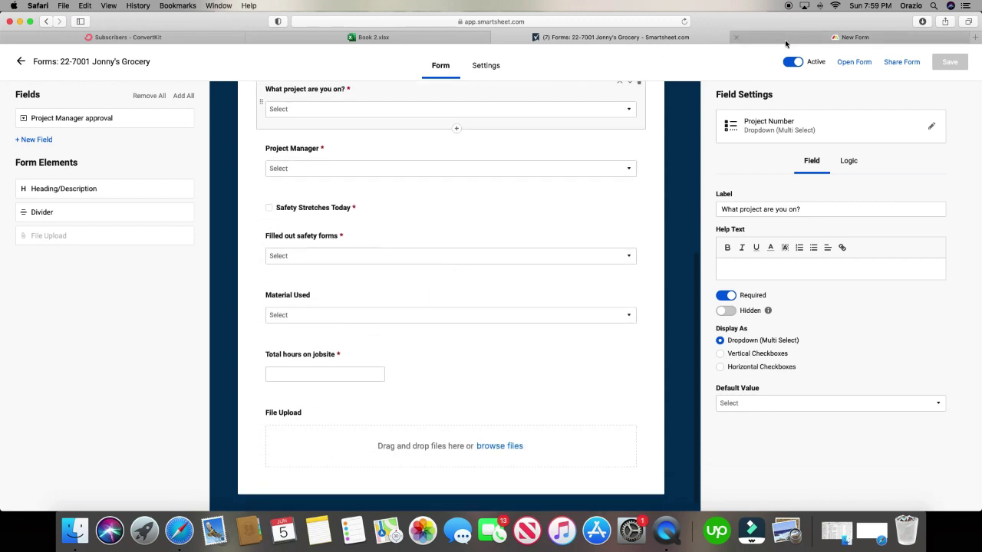
click(785, 43)
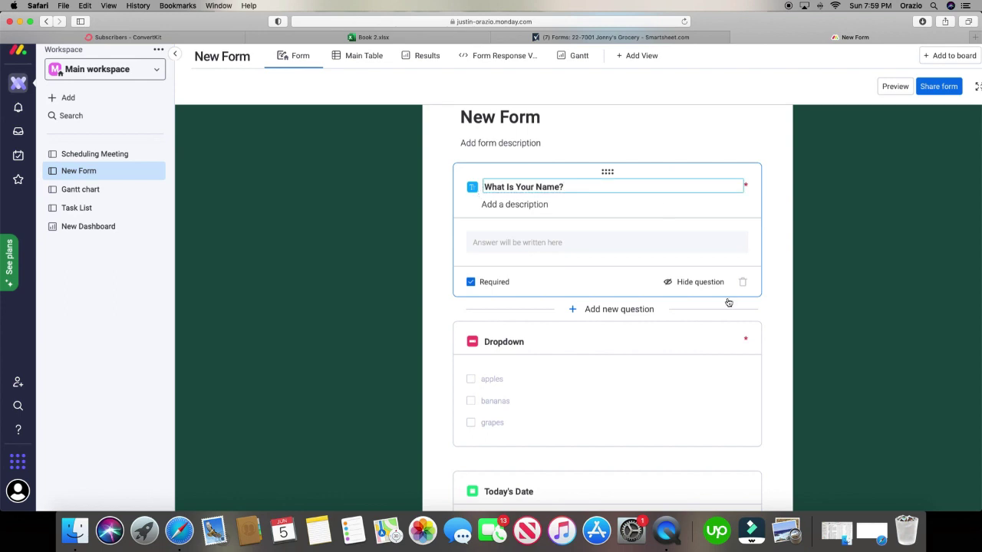
- Insert a Location-type question below What Is Your Name? and title it 'what is your location'
click(629, 311)
scroll(627, 353, down, 5)
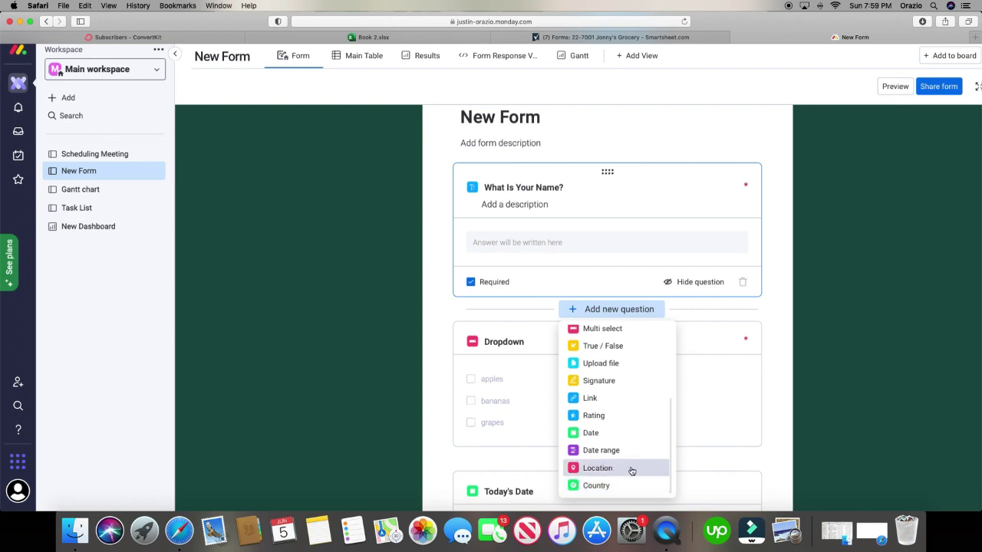
click(622, 468)
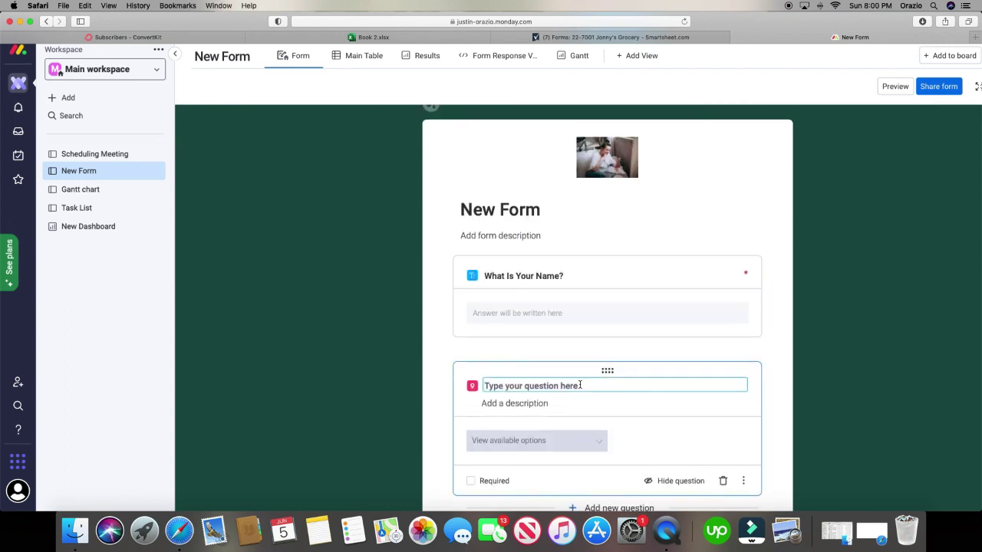
text(what is your location)
click(540, 450)
scroll(688, 450, down, 3)
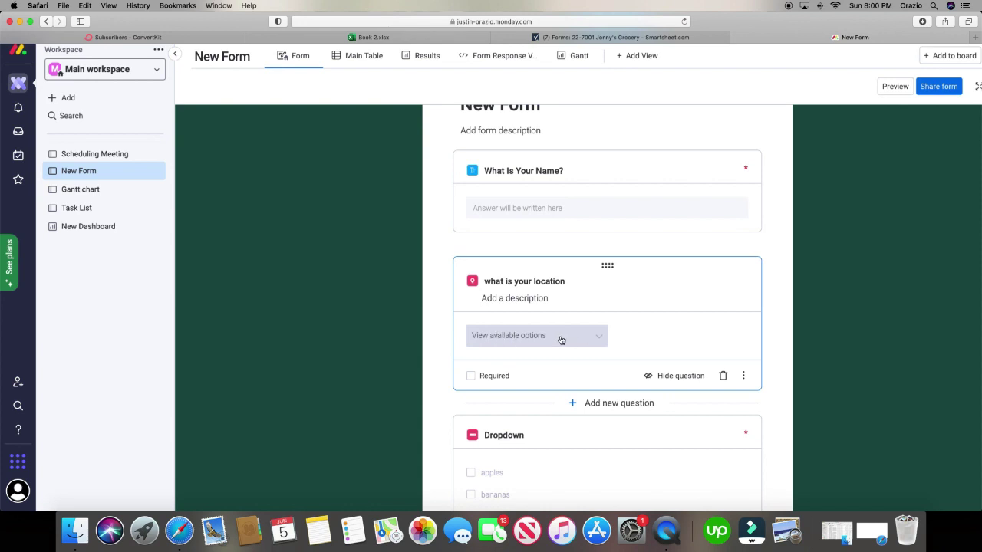
- Preview the form and enter Seattle, WA, USA as the Current Work Location
click(895, 86)
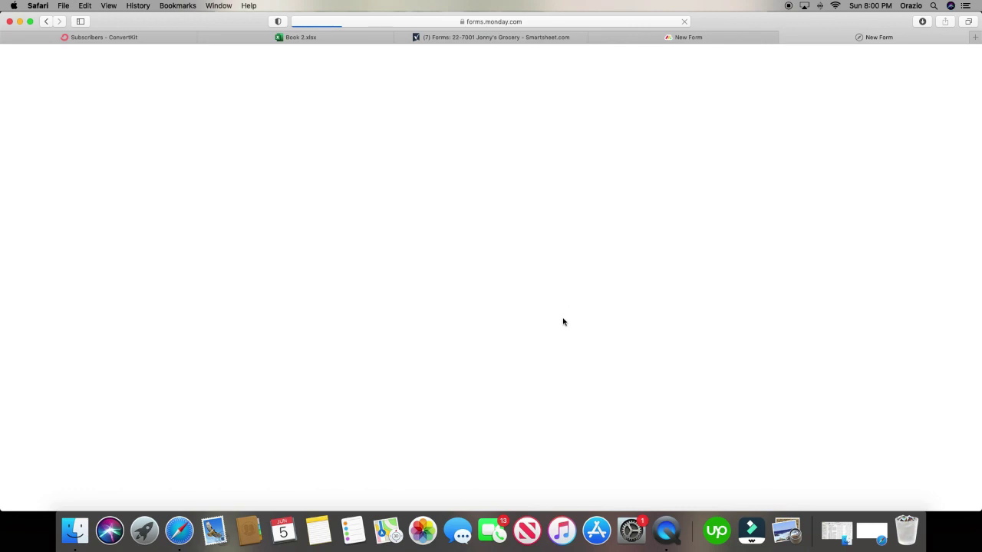
scroll(508, 339, down, 3)
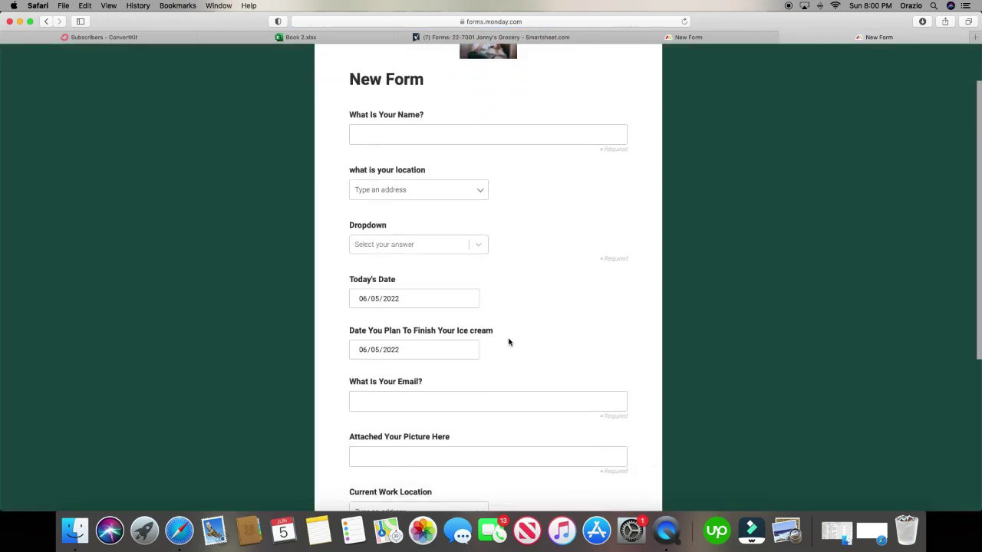
scroll(509, 342, down, 1)
scroll(509, 342, down, 3)
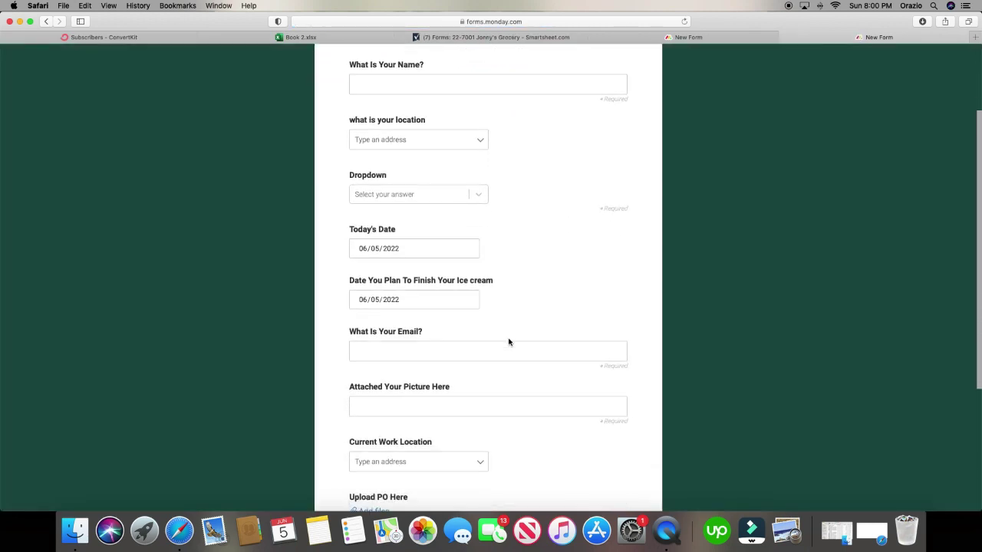
click(450, 385)
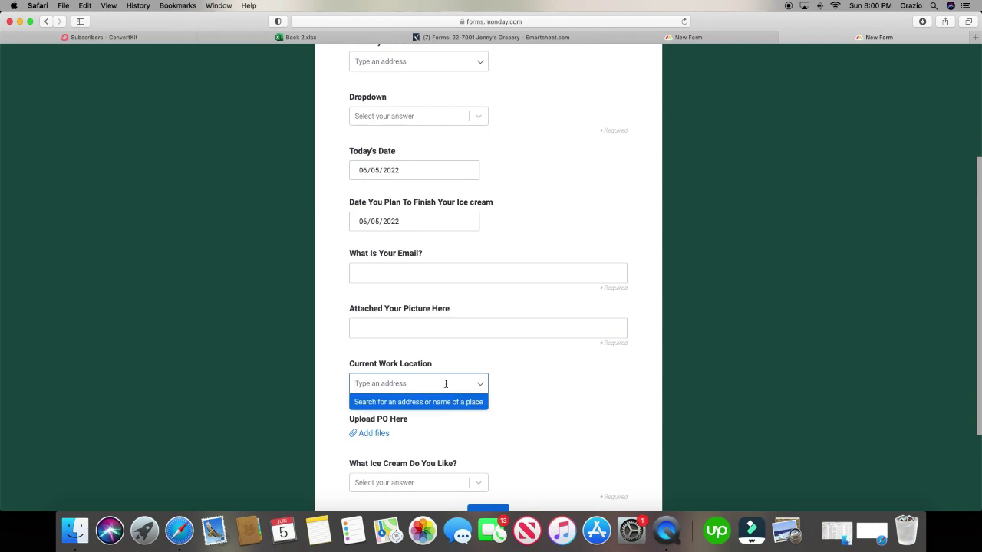
text(seattle)
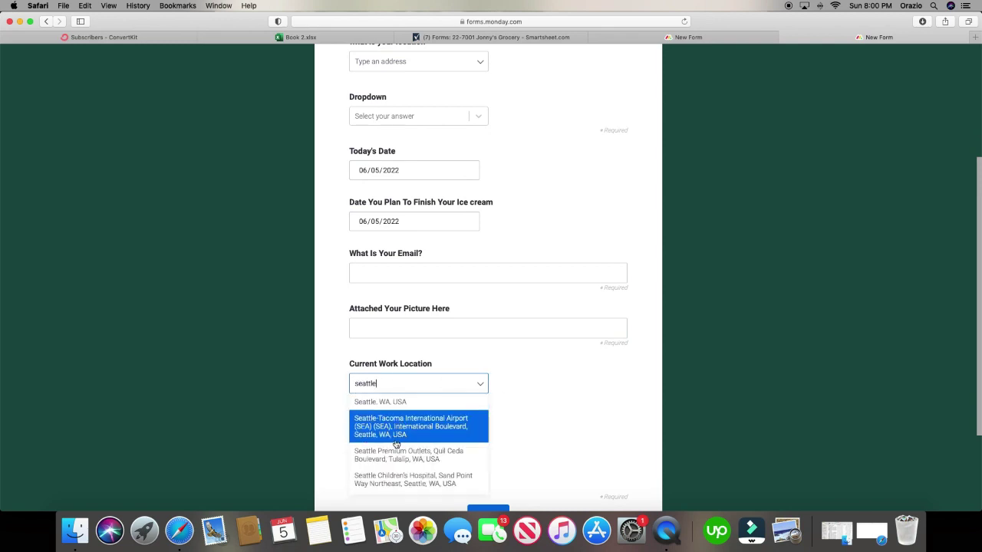
click(412, 408)
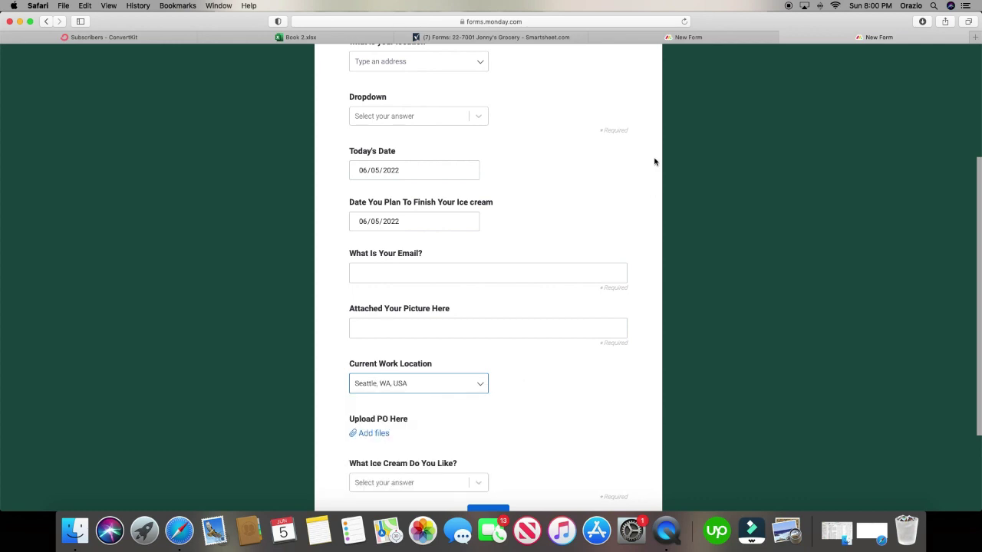
- Return to the New Form editor and review its questions before heading to Smartsheet
click(729, 37)
scroll(583, 368, down, 2)
scroll(583, 367, down, 3)
scroll(583, 368, up, 2)
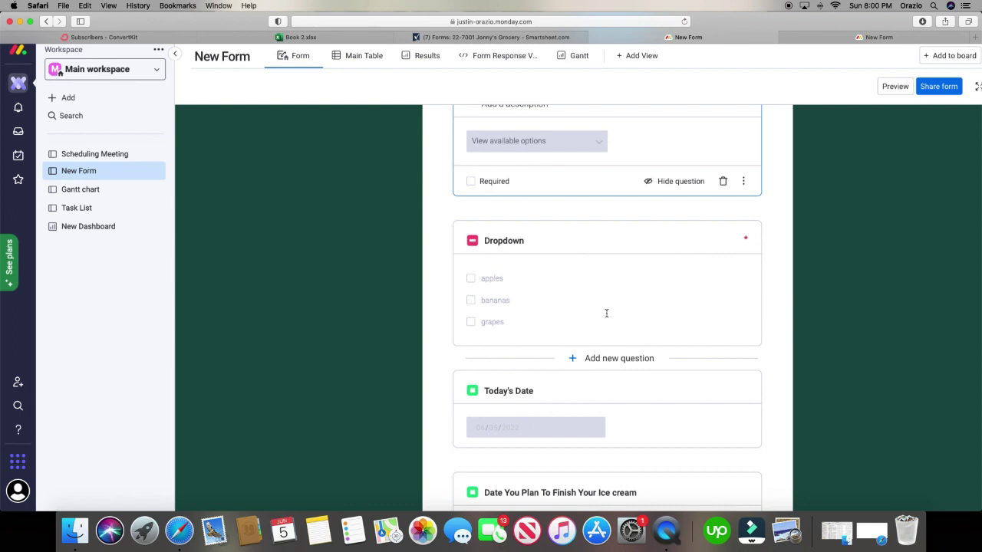
click(537, 37)
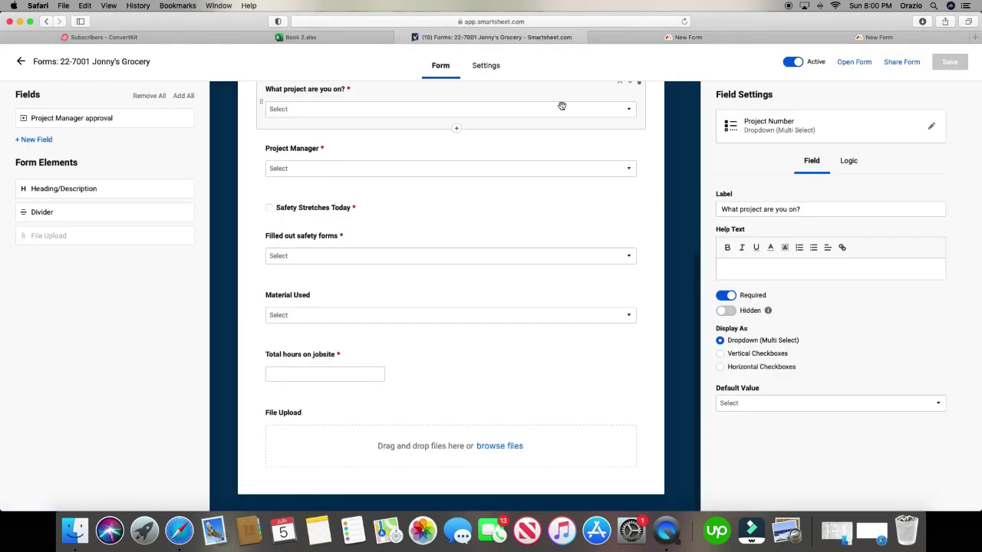
- Leave the Jonny's Grocery form, close the Forms panel, and open Gantt Chart Sample from Favorites
click(65, 68)
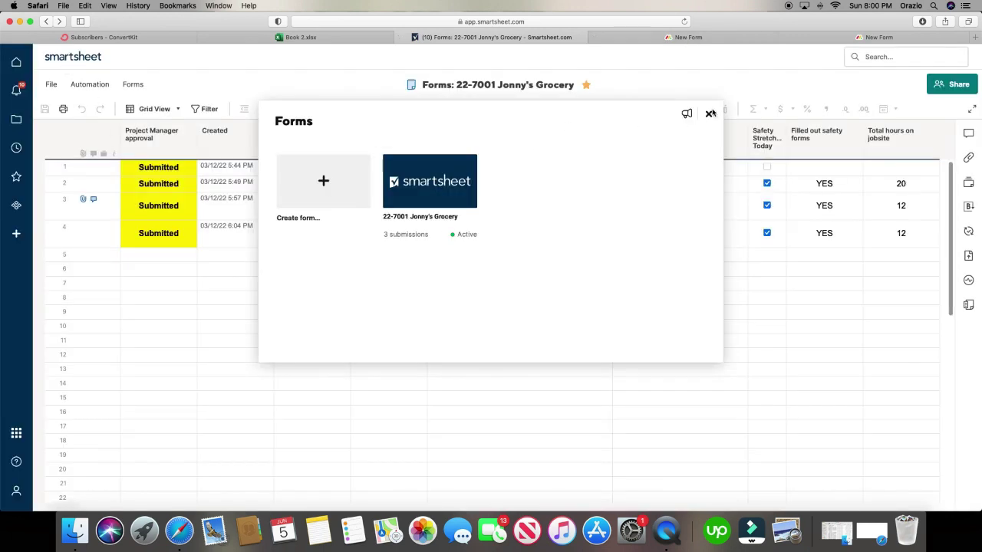
click(708, 114)
click(18, 175)
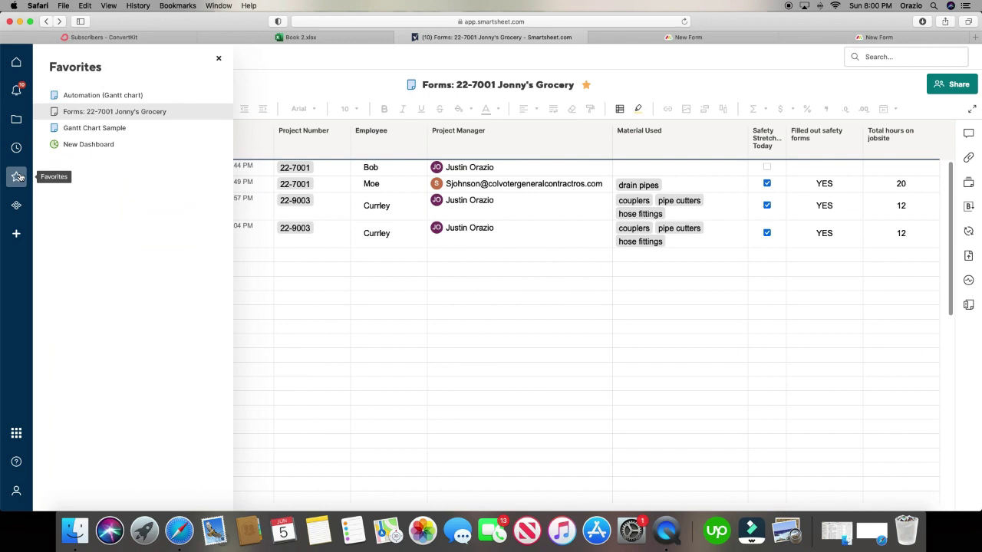
click(98, 129)
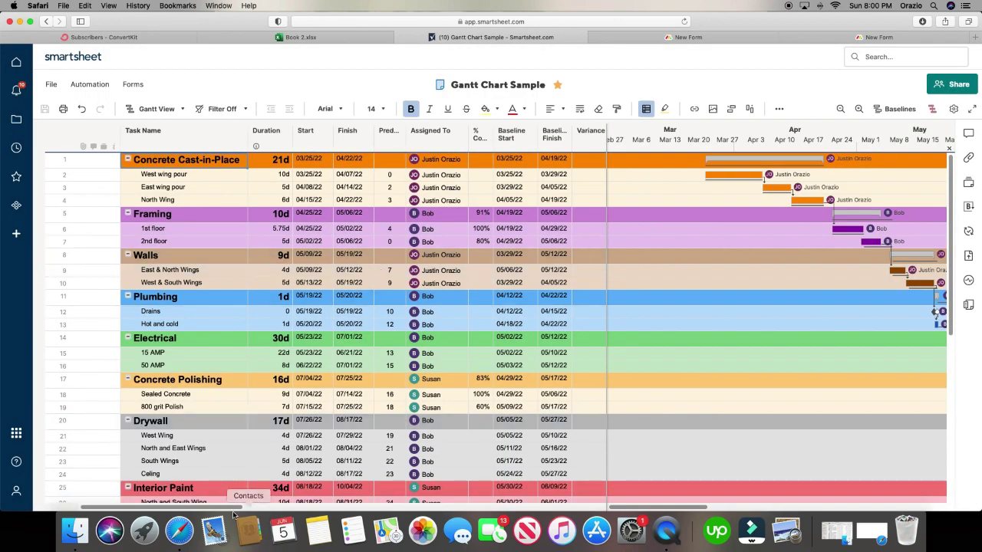
drag(234, 509, 226, 513)
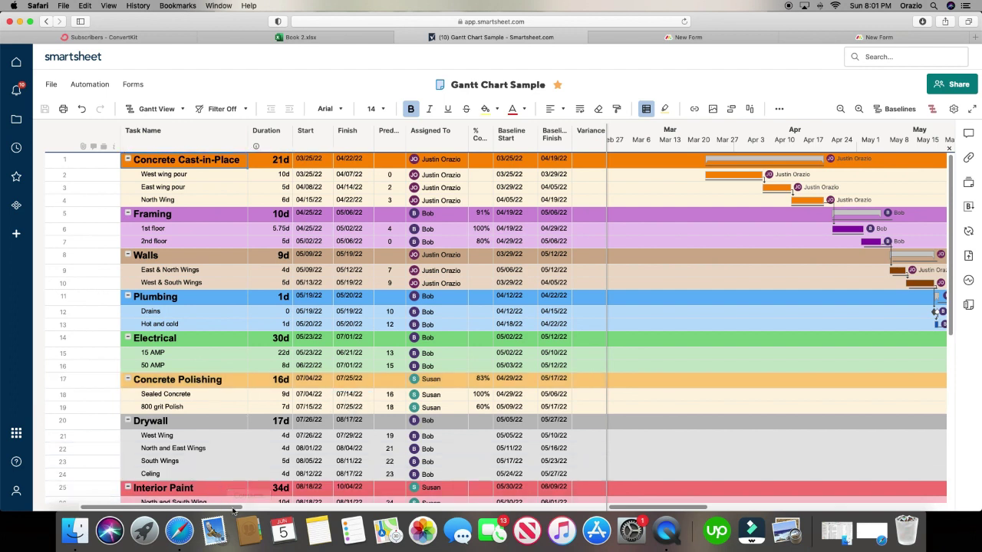
drag(232, 508, 240, 508)
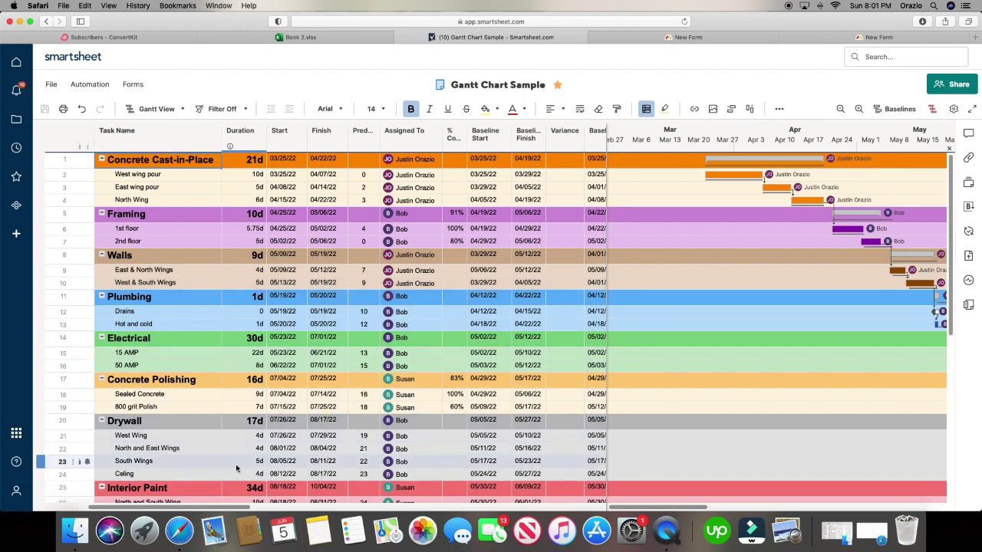
mouse_move(194, 511)
mouse_down()
mouse_move(241, 509)
mouse_move(185, 511)
mouse_up()
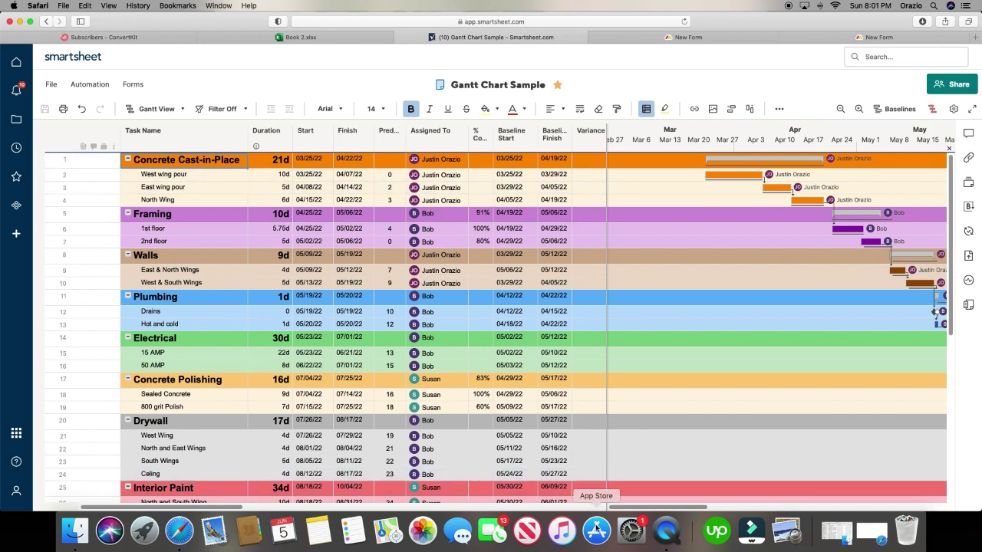
drag(625, 510, 652, 509)
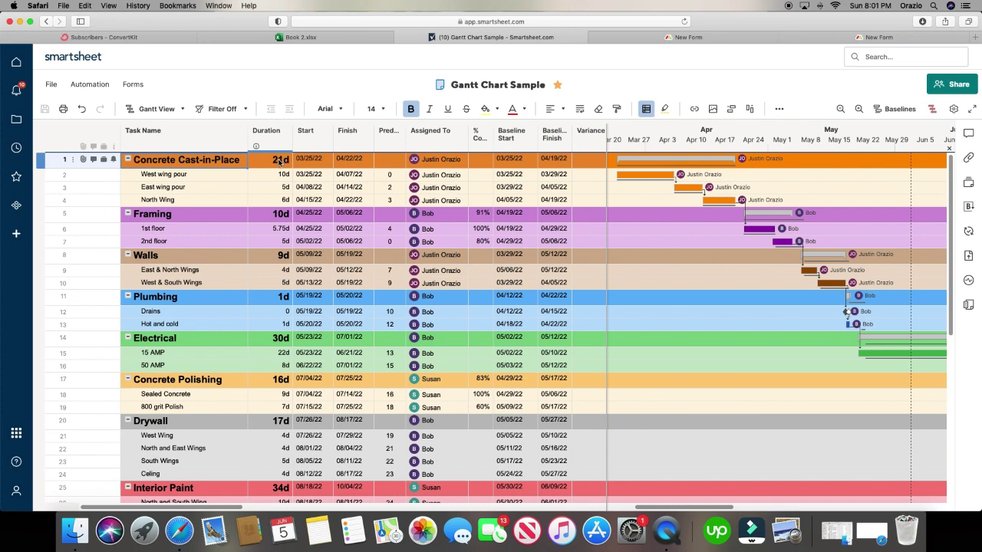
click(283, 176)
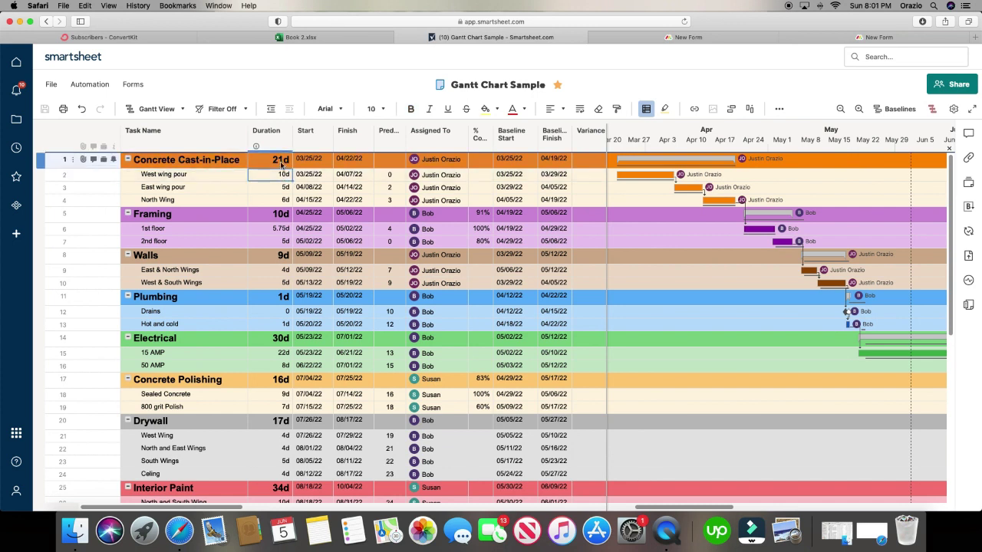
- Set West wing pour's duration to 11 days, stretching Concrete Cast-in-Place to 22d
text(11)
key(Return)
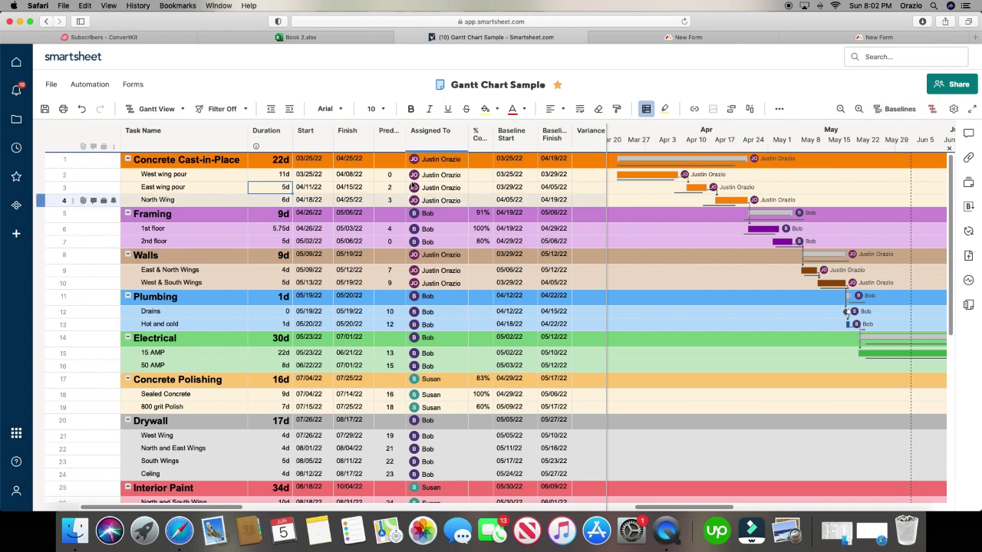
drag(656, 507, 630, 507)
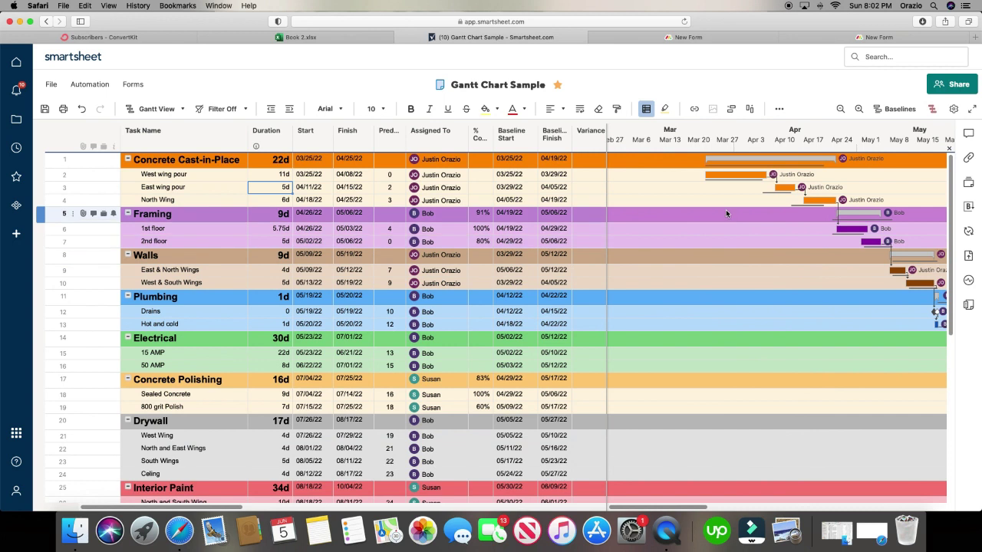
- Move West wing pour to start 03/12/22 and stretch it to 26 days, ending 04/15/22
drag(741, 175, 711, 178)
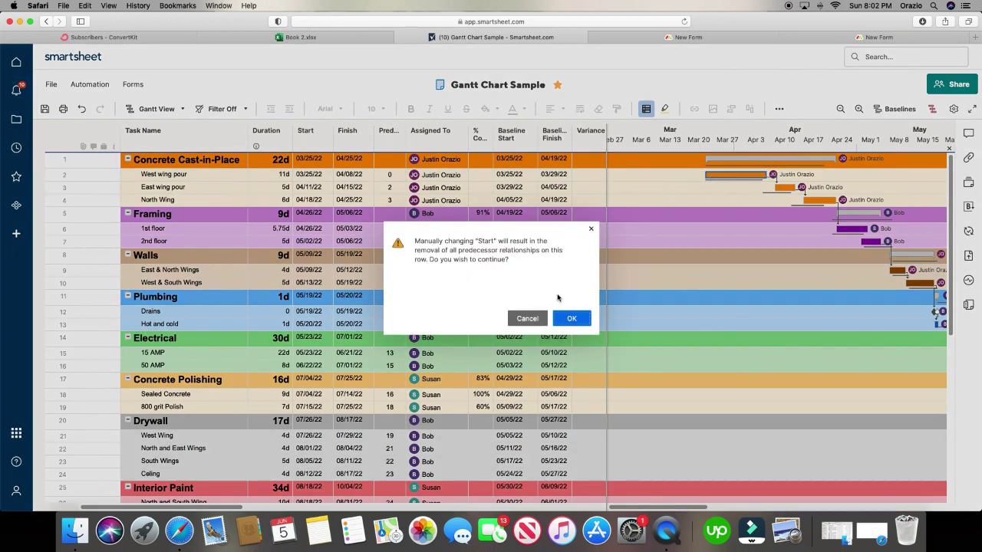
click(572, 317)
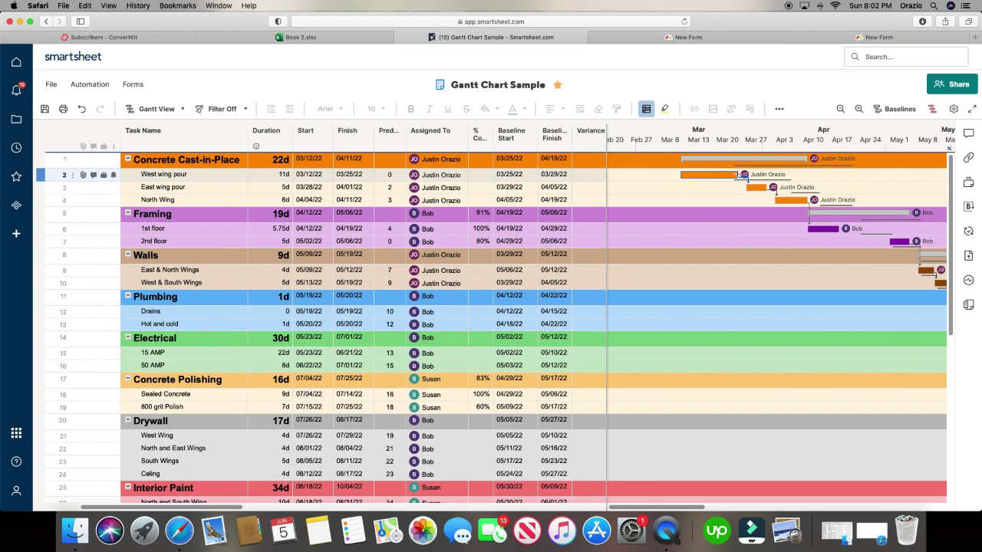
drag(740, 175, 809, 178)
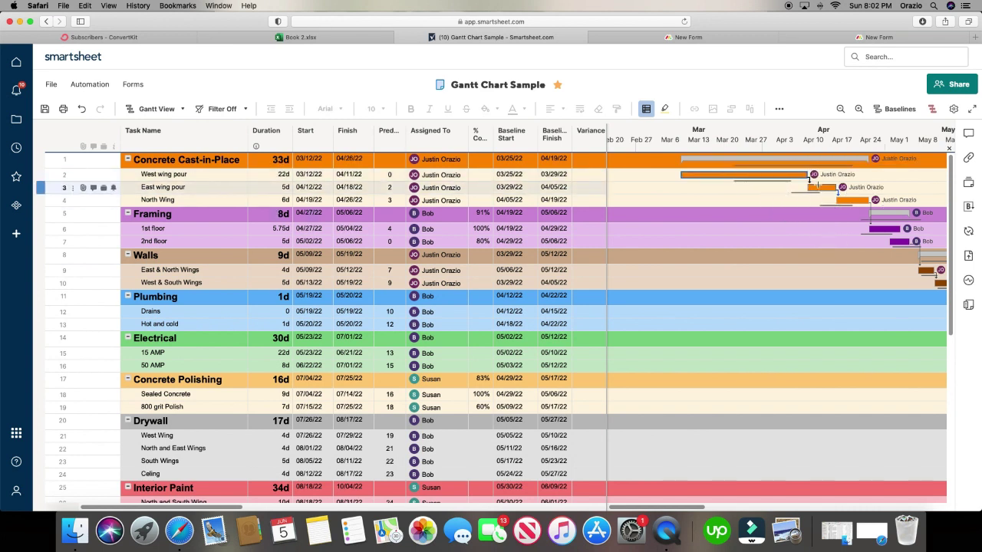
mouse_move(811, 181)
mouse_down()
mouse_move(843, 192)
mouse_move(819, 185)
mouse_move(823, 176)
mouse_move(835, 215)
mouse_move(793, 308)
mouse_up()
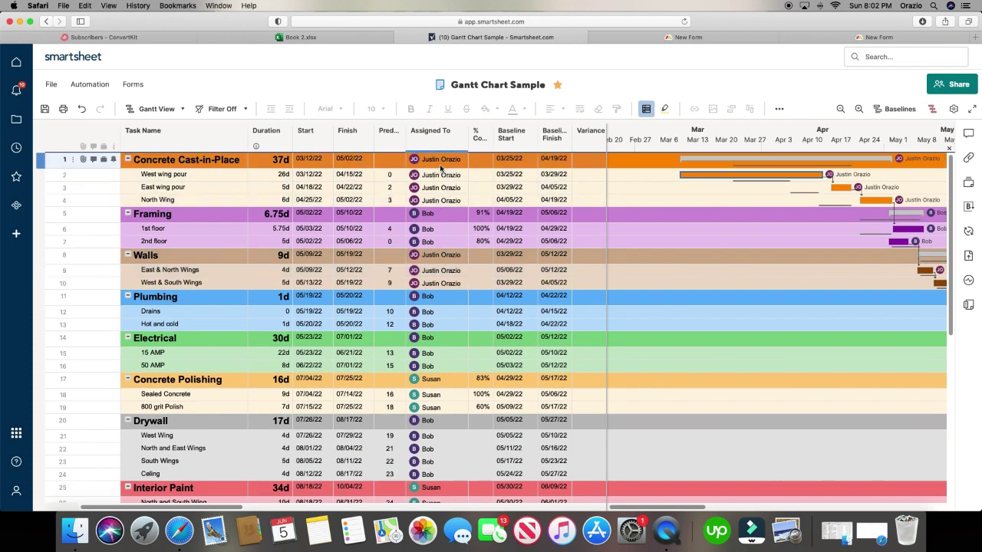
mouse_move(438, 174)
- Assign West wing pour to a newly added contact, entering the contact's name and e-mail address
click(448, 175)
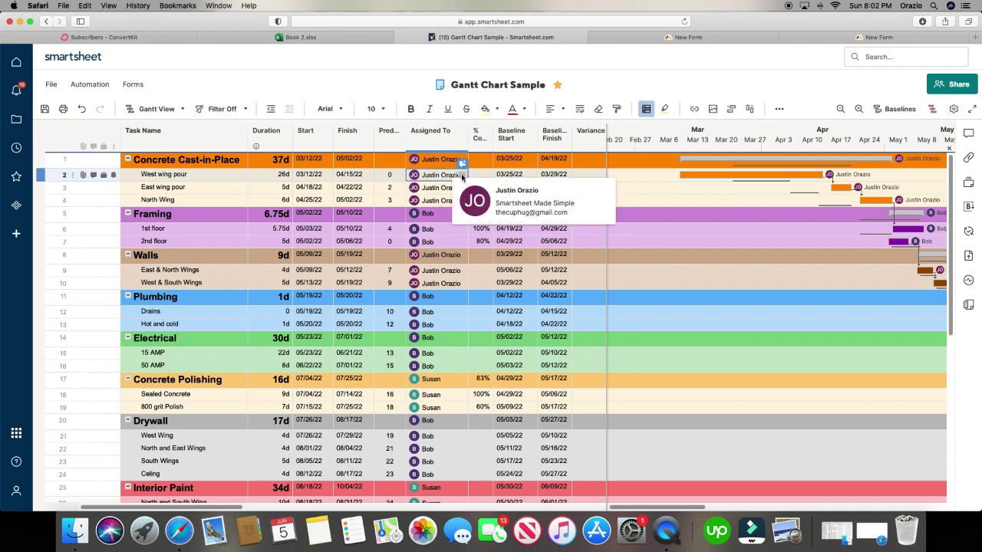
click(463, 176)
click(540, 288)
click(477, 229)
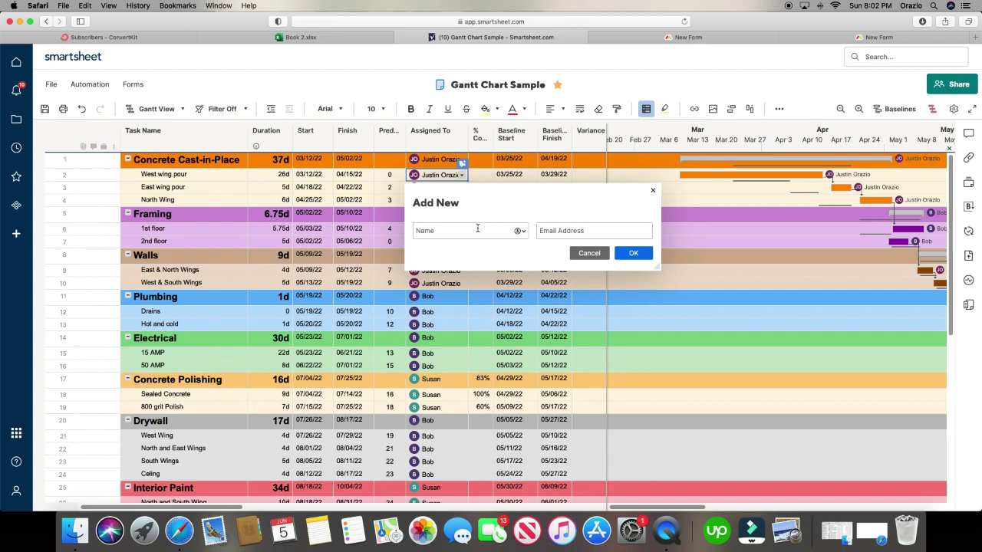
text(Jerry)
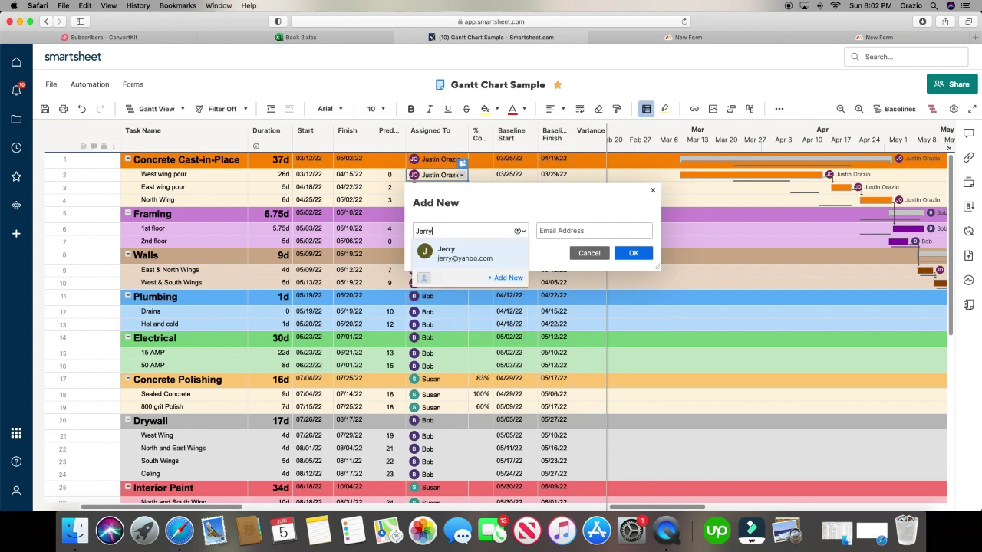
key(BackSpace)
key(BackSpace)
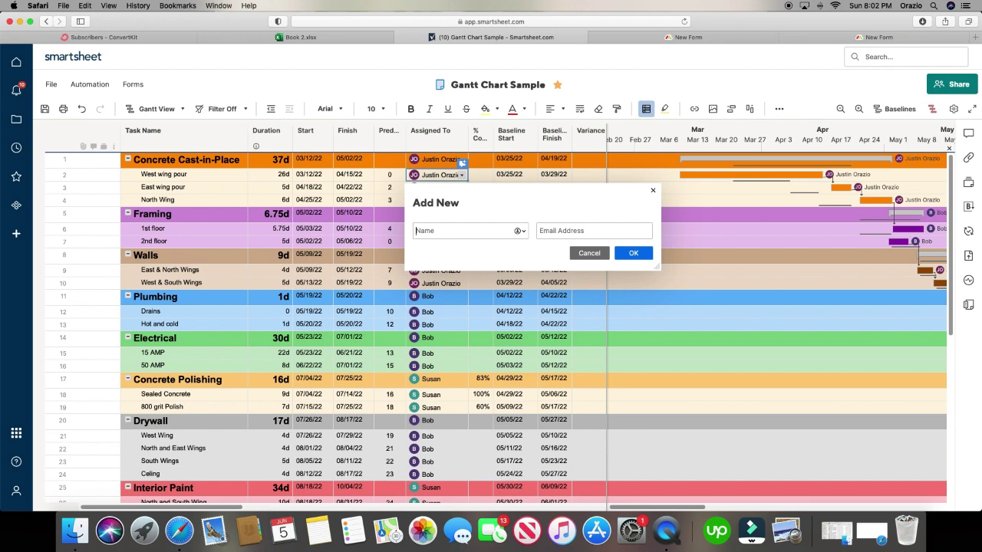
text(BillyB)
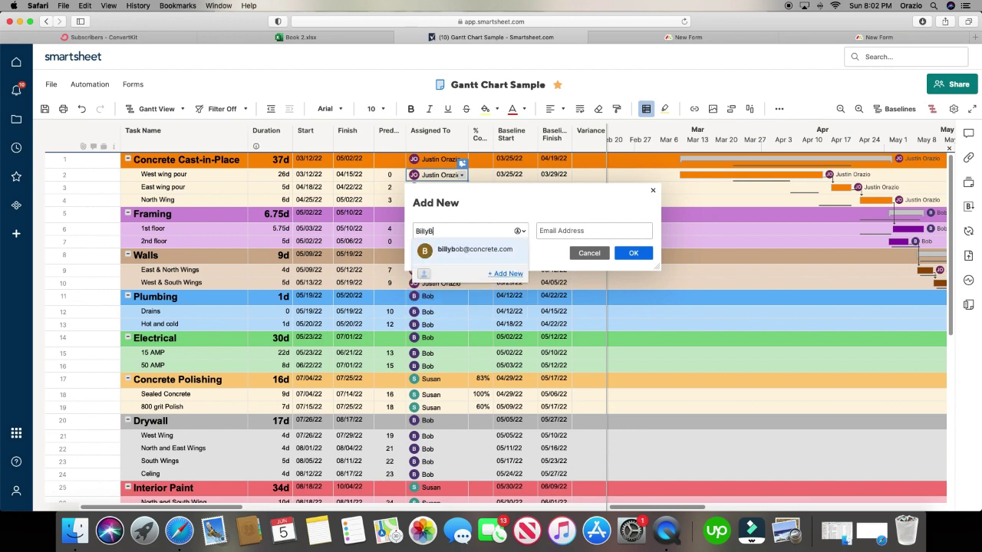
text(obmason)
click(581, 237)
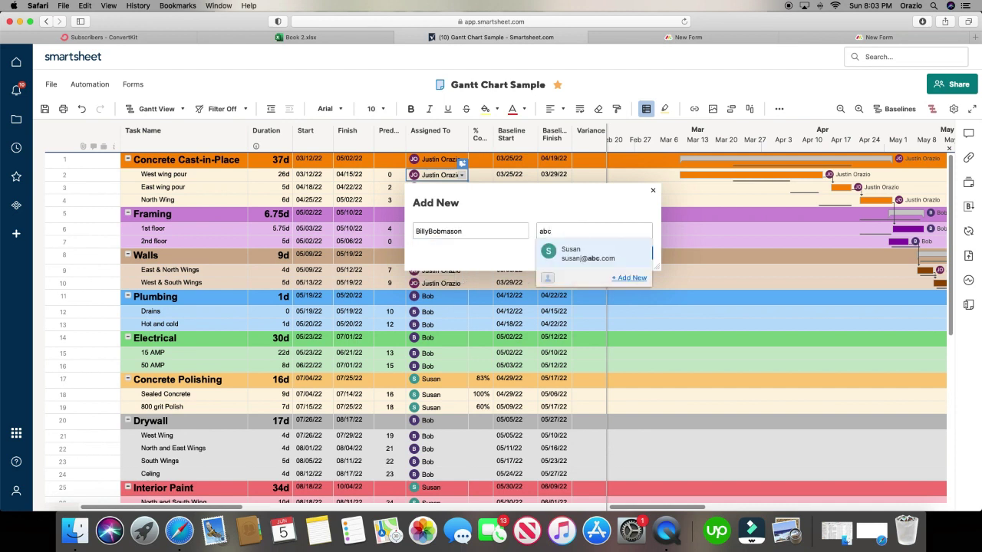
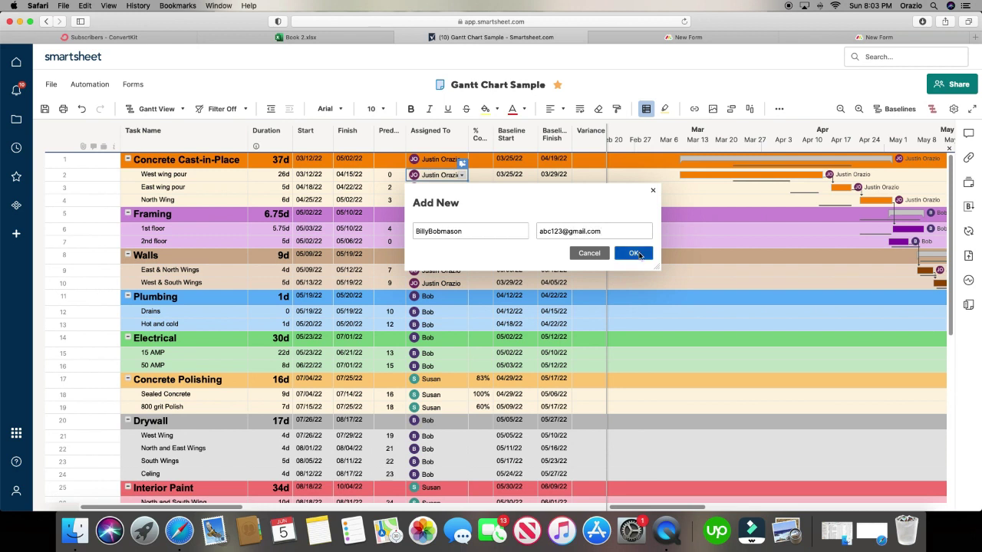
click(633, 253)
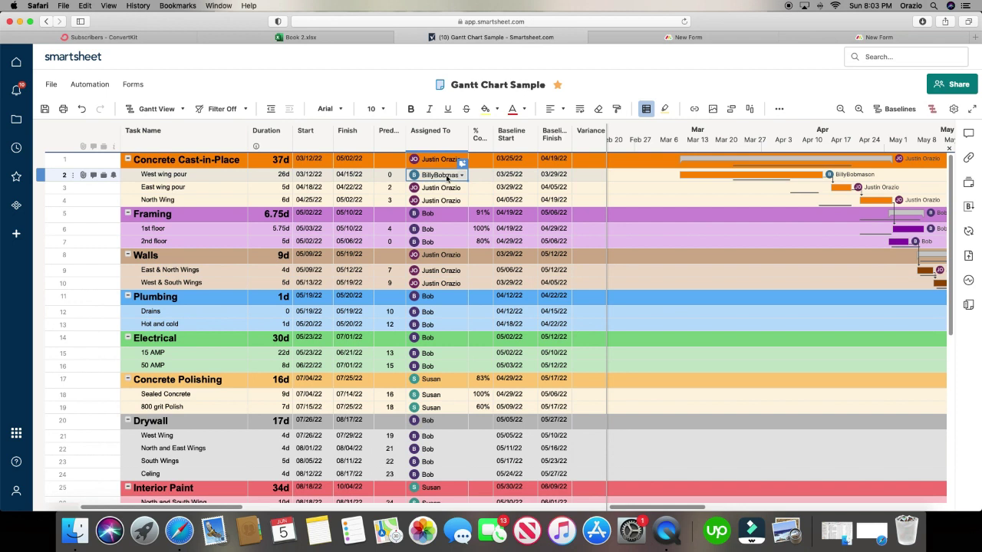
mouse_move(451, 178)
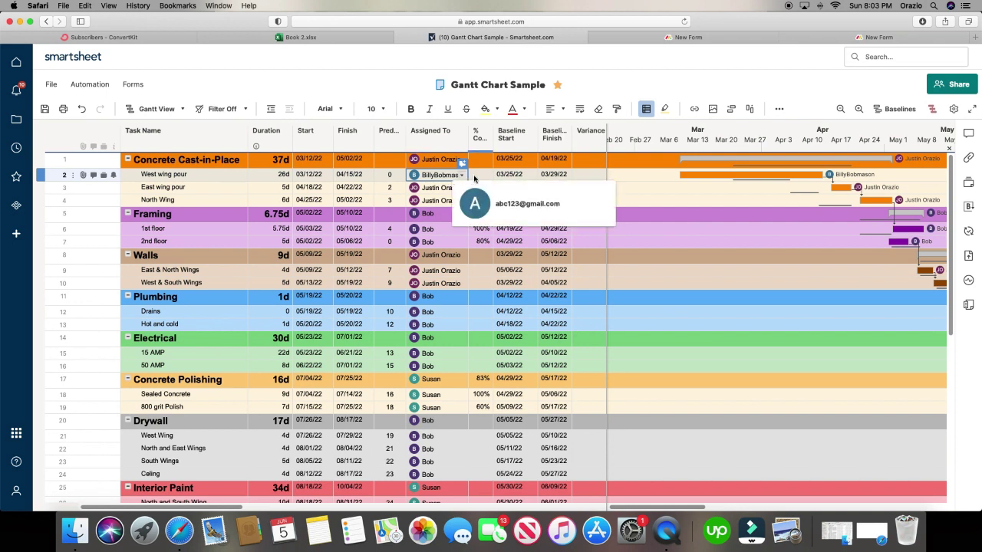
- Return to monday.com, dismiss the feedback survey and open the Gantt chart board
click(737, 39)
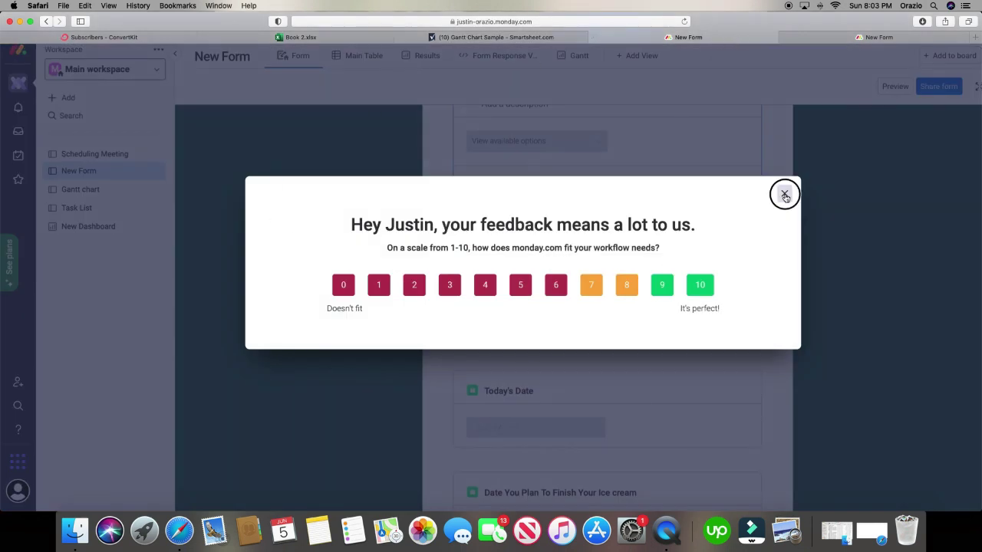
click(784, 194)
click(80, 190)
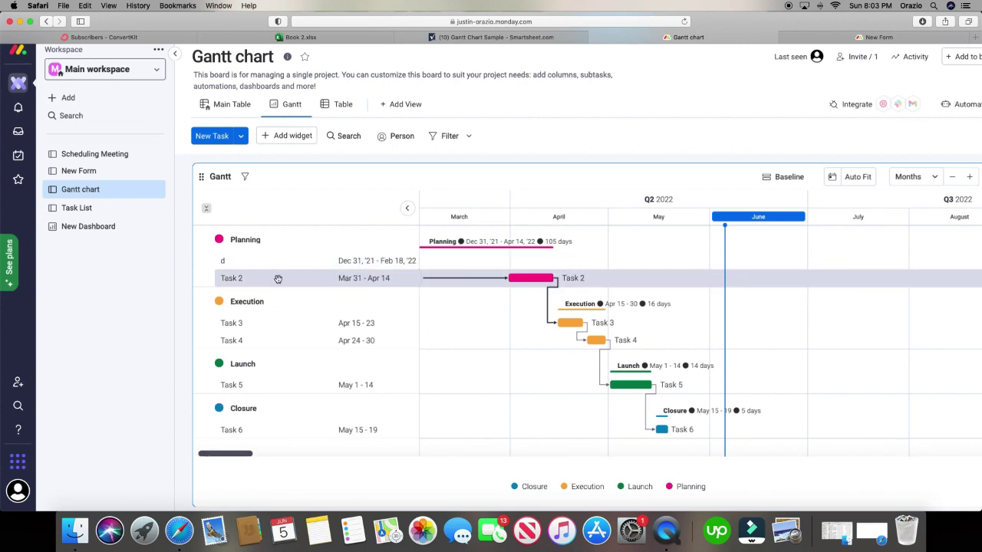
scroll(337, 339, down, 2)
scroll(338, 339, up, 2)
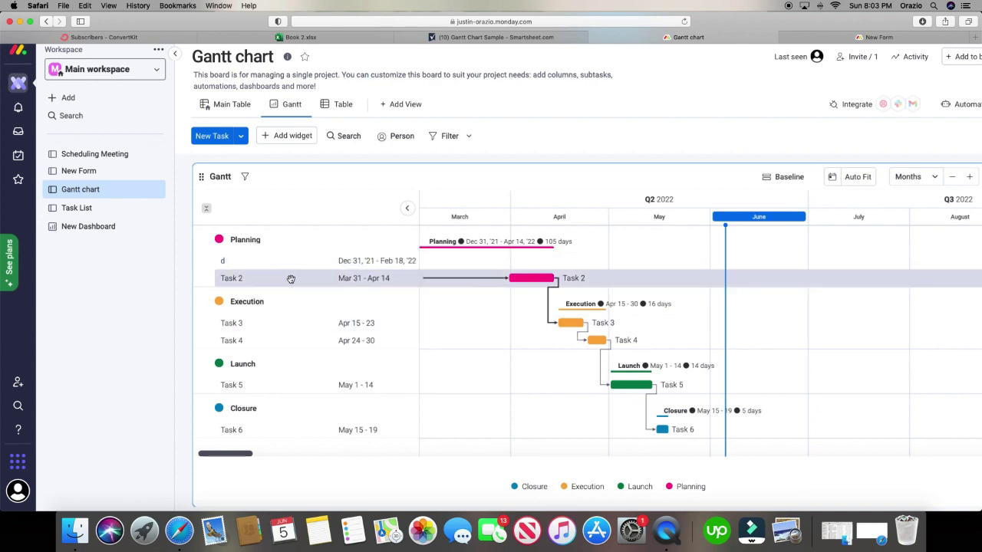
- Compare with Smartsheet's Gantt sample, then drag Task 2 earlier to run Mar 13 – Apr 6
click(506, 38)
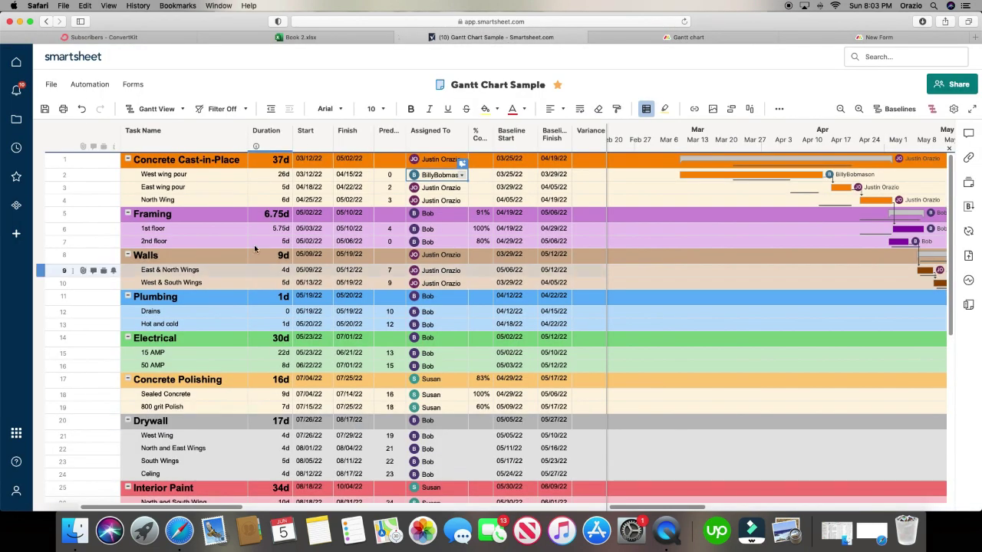
scroll(253, 346, down, 6)
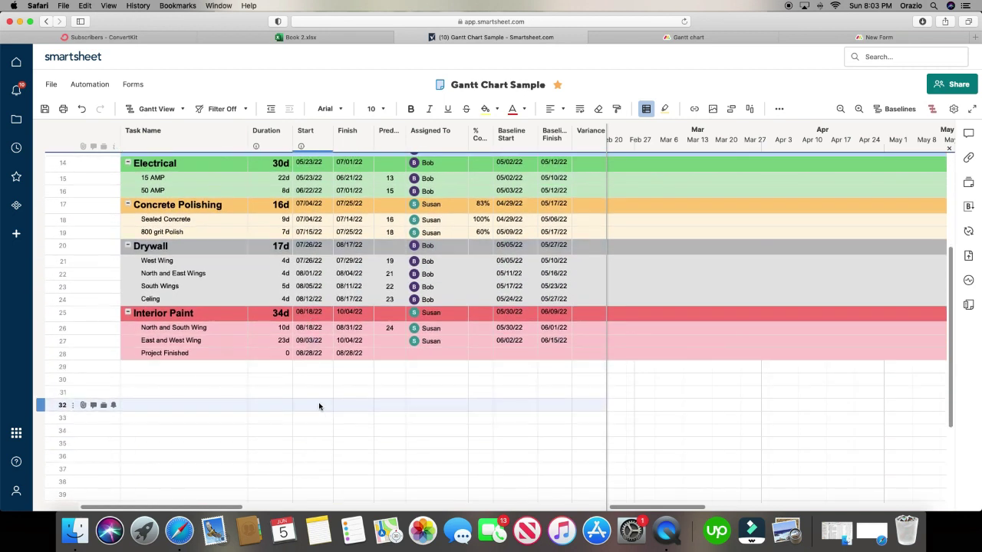
click(718, 35)
scroll(307, 358, down, 1)
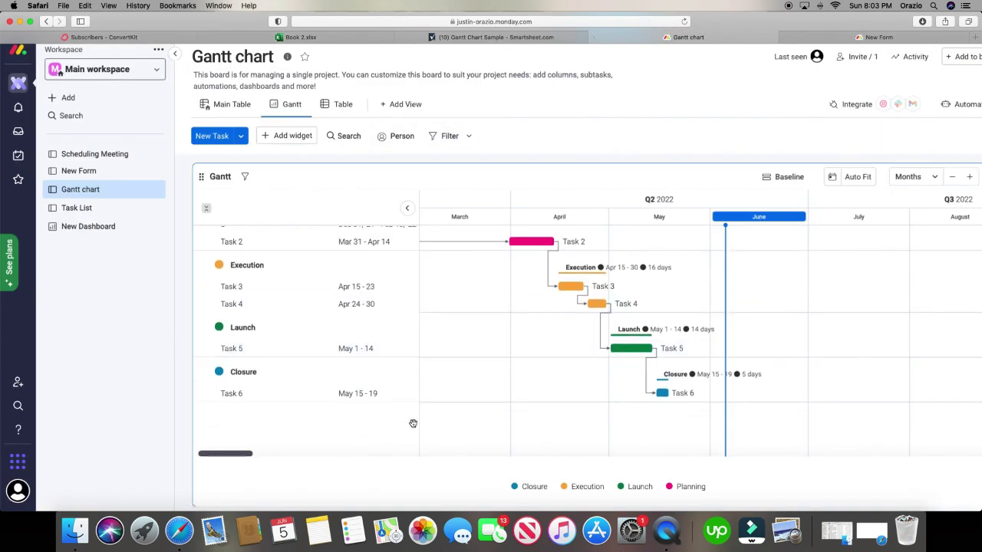
scroll(488, 368, up, 1)
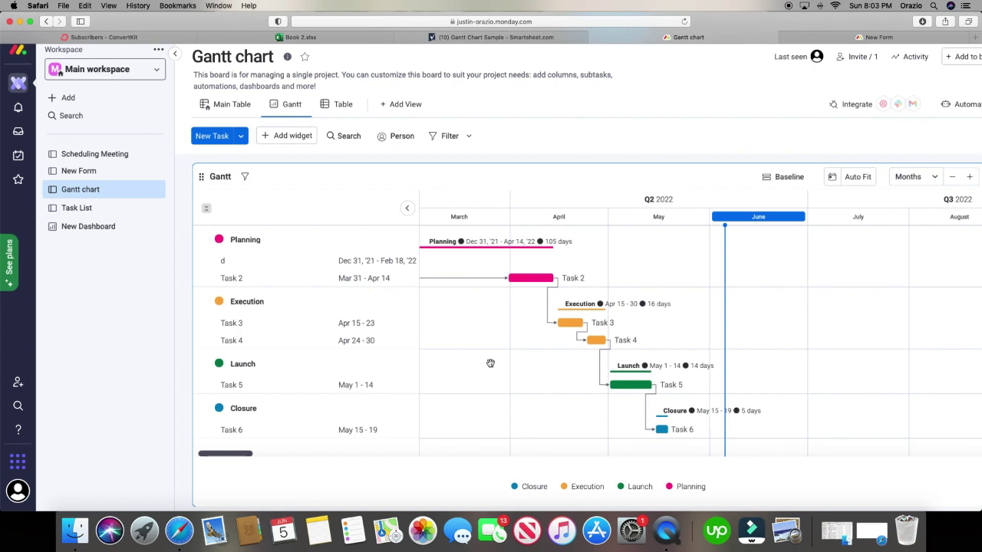
scroll(272, 368, down, 1)
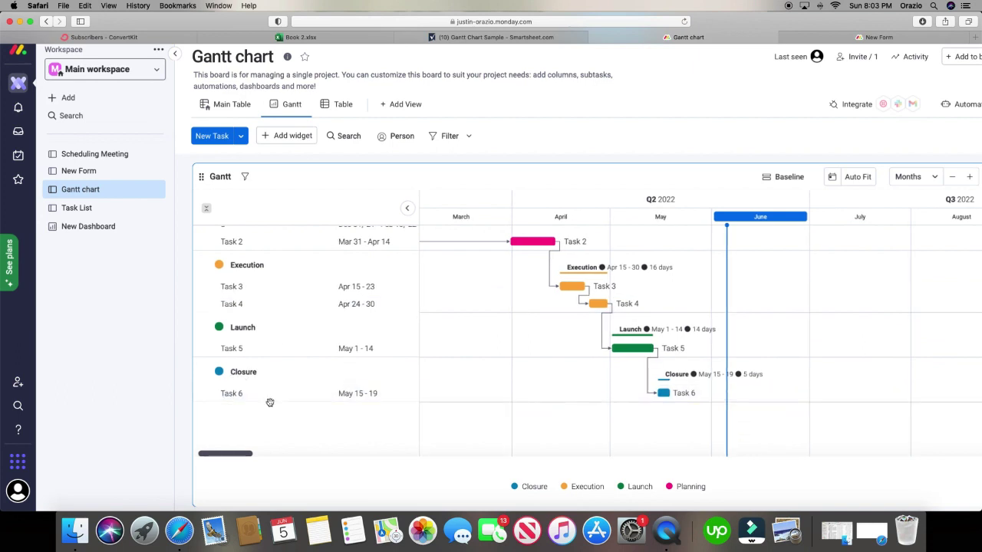
click(242, 136)
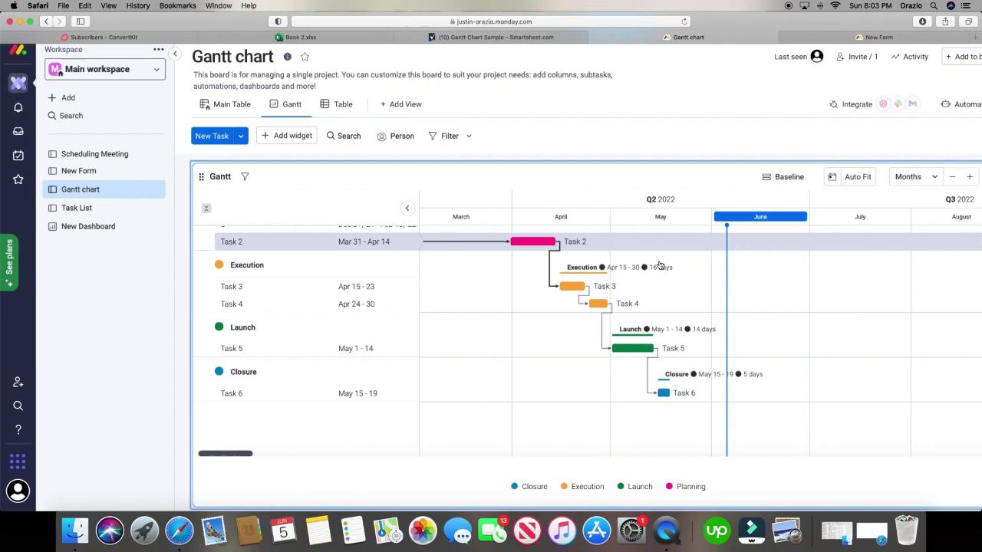
mouse_move(538, 243)
mouse_down()
mouse_move(478, 244)
mouse_move(533, 243)
mouse_up()
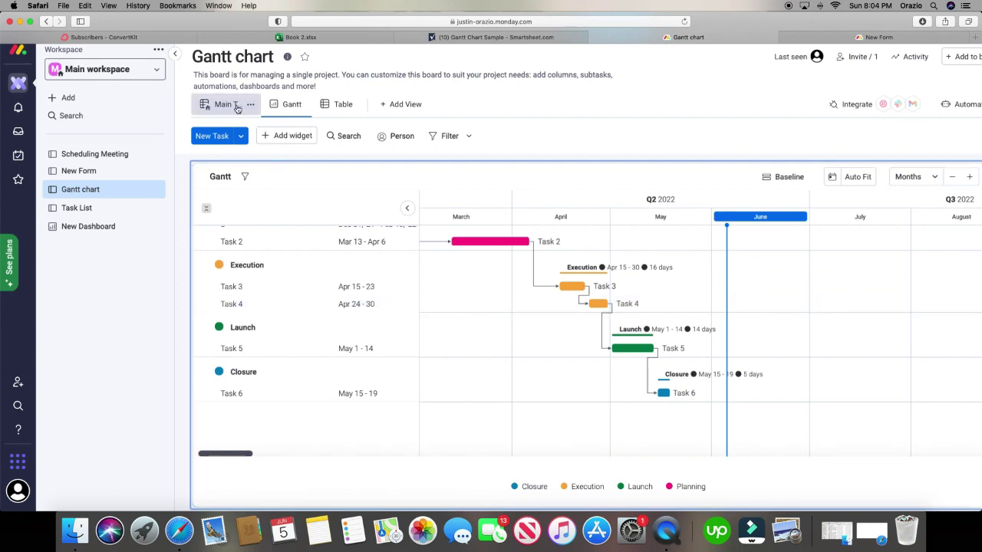
click(224, 105)
scroll(304, 264, down, 3)
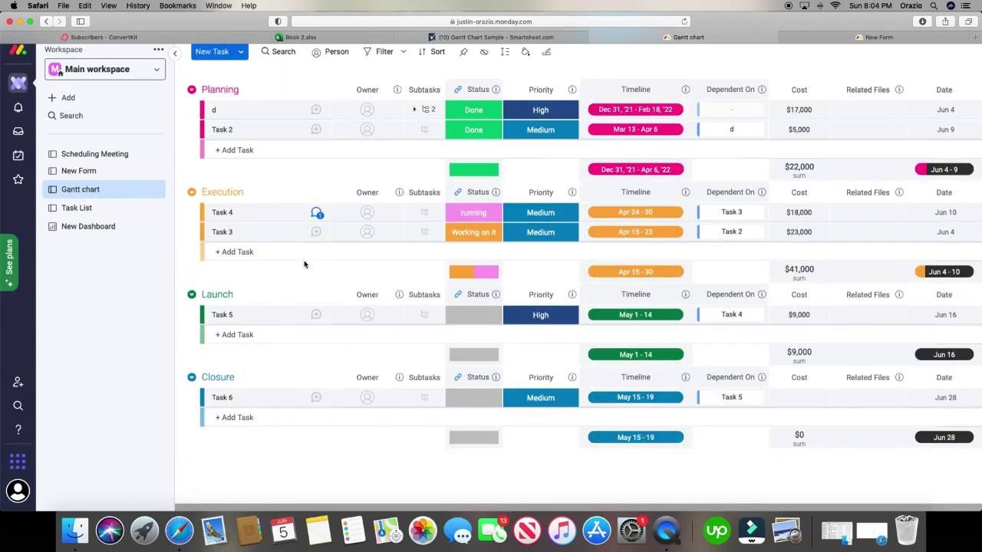
scroll(406, 299, up, 2)
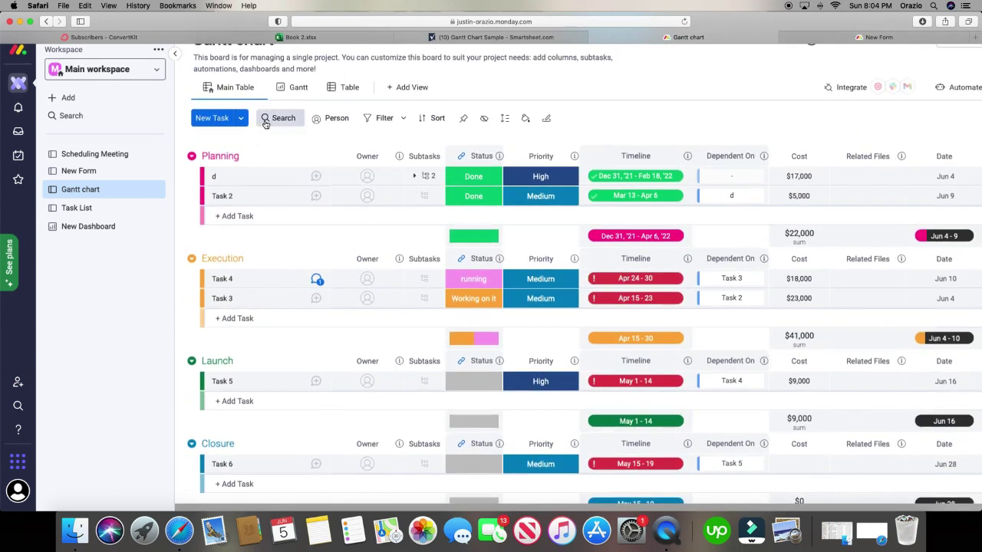
click(291, 88)
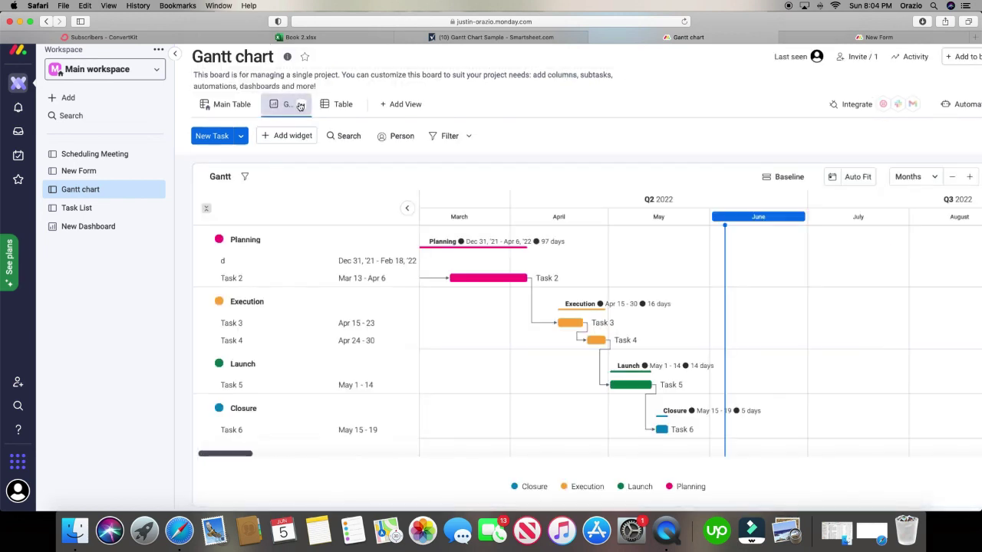
click(221, 104)
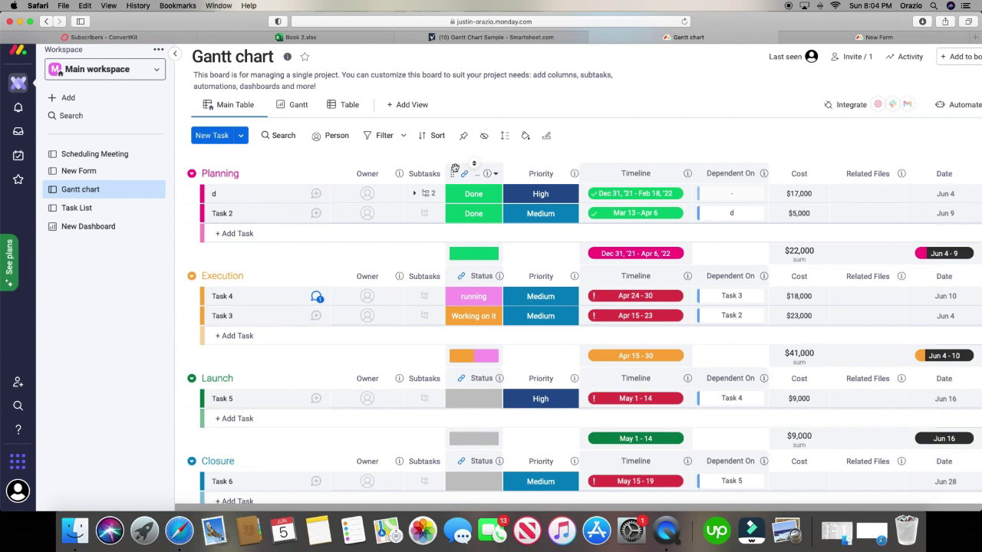
click(491, 37)
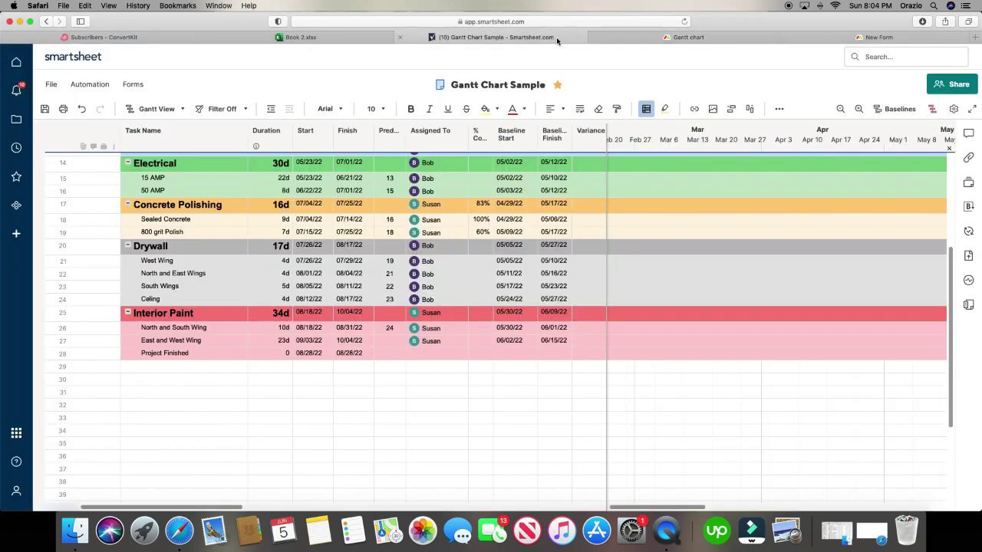
scroll(364, 311, down, 1)
scroll(364, 311, up, 5)
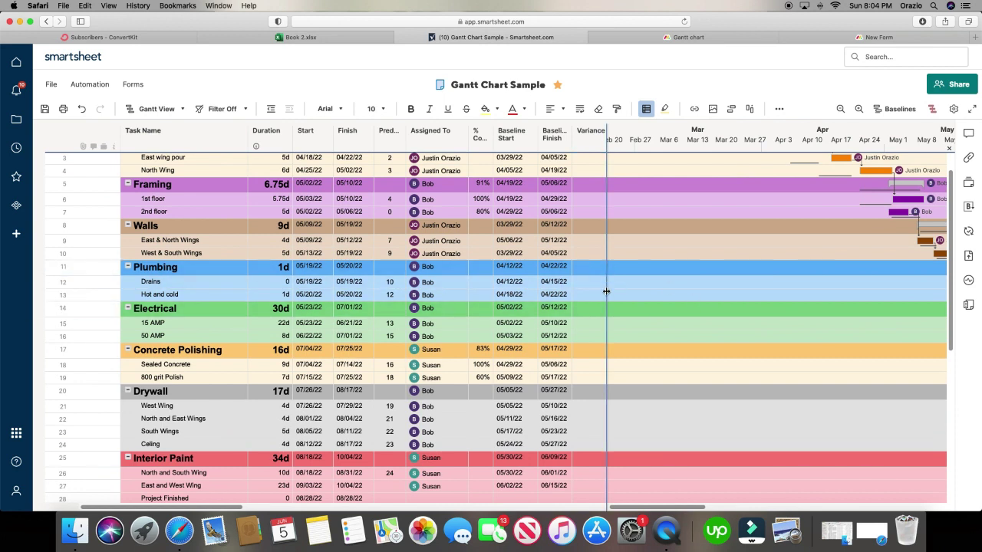
click(646, 37)
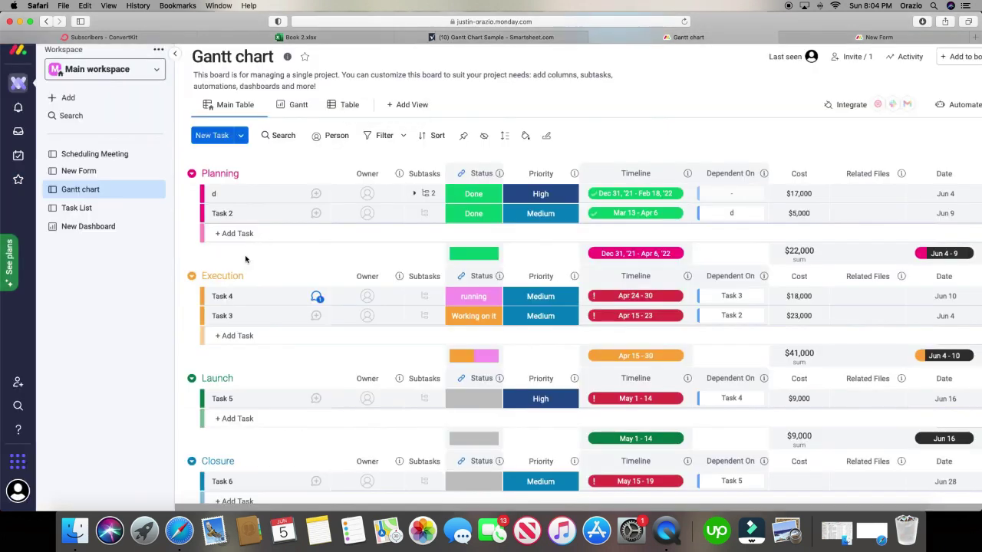
click(291, 105)
click(230, 104)
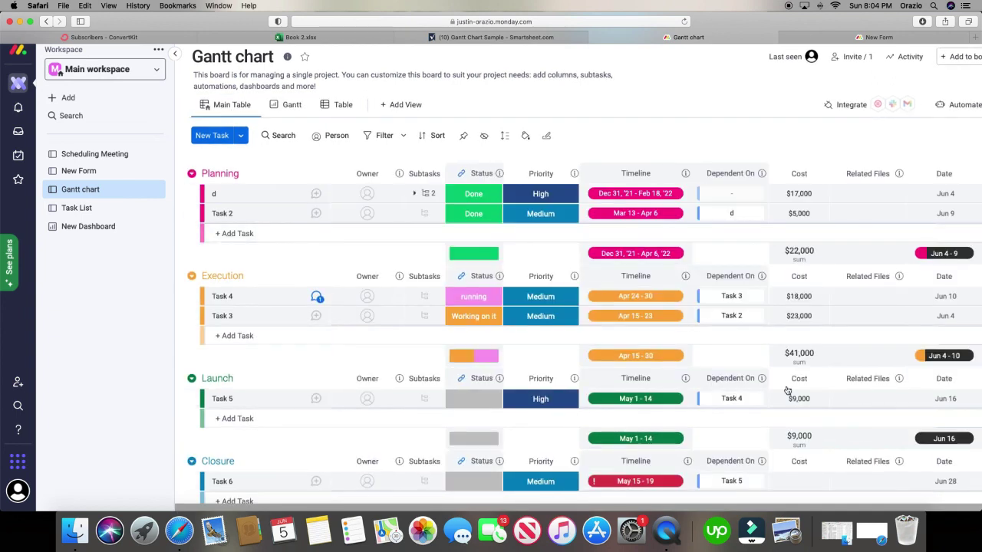
drag(630, 509, 607, 510)
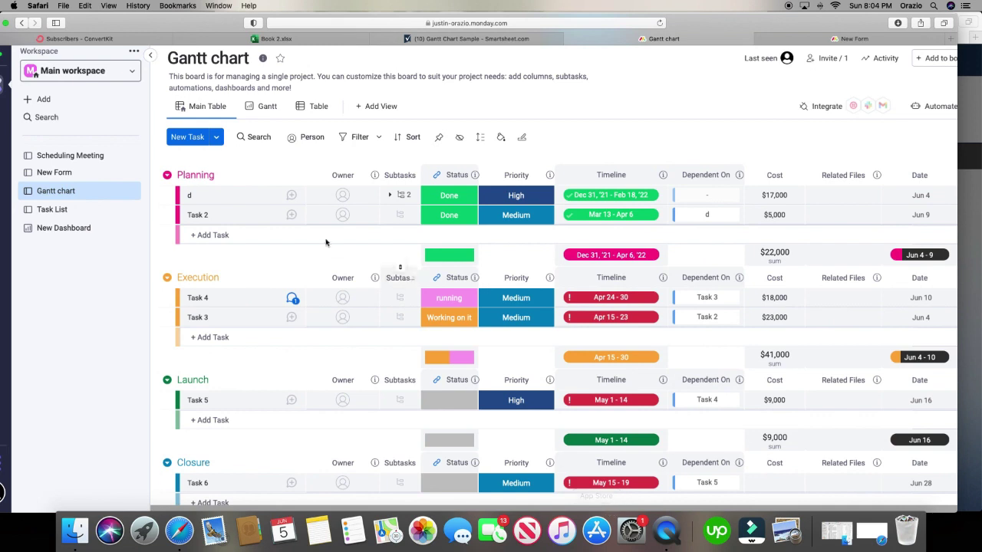
click(344, 197)
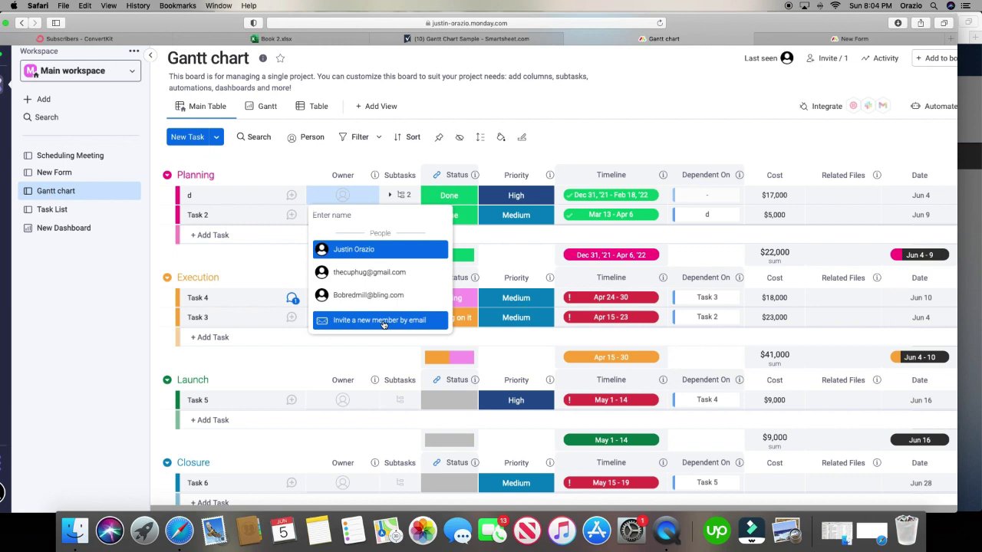
click(383, 321)
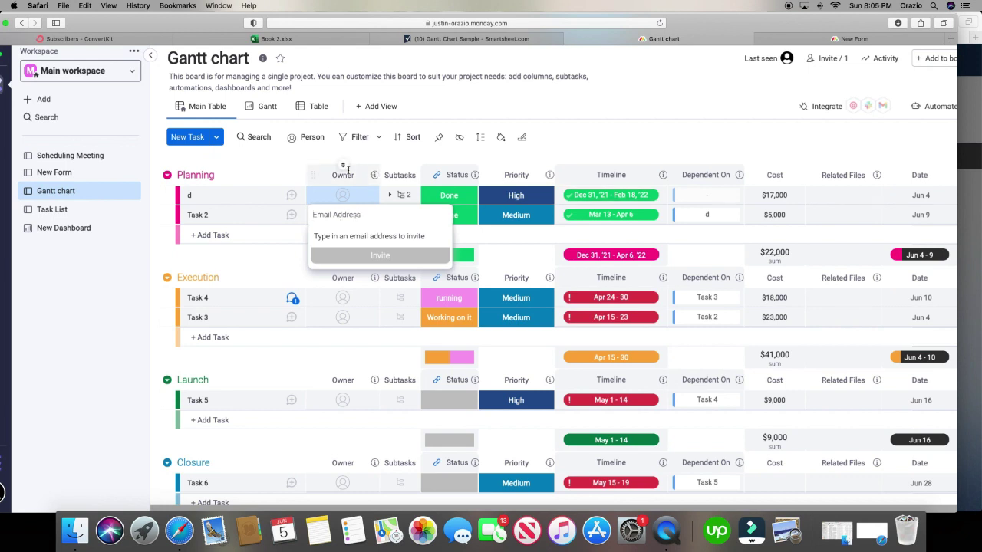
click(298, 159)
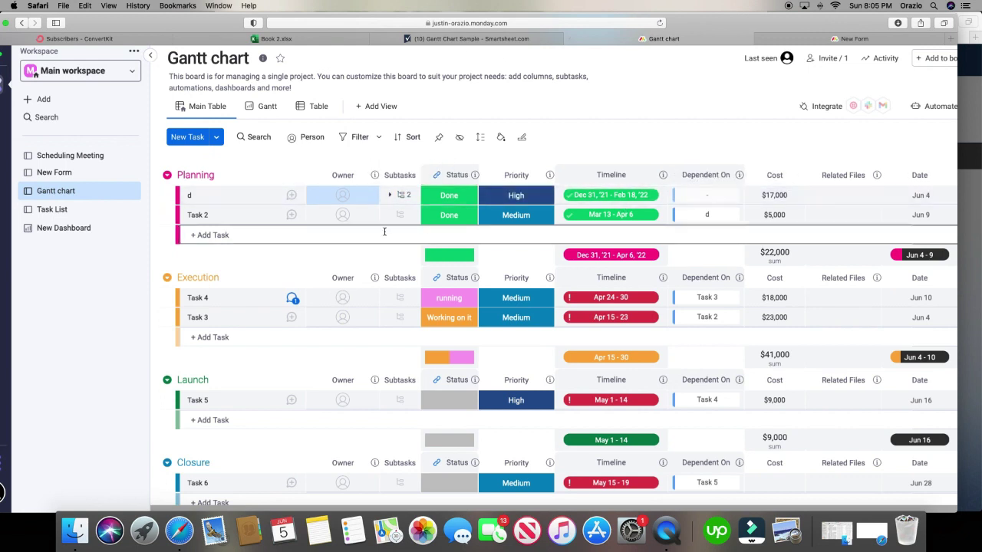
click(264, 106)
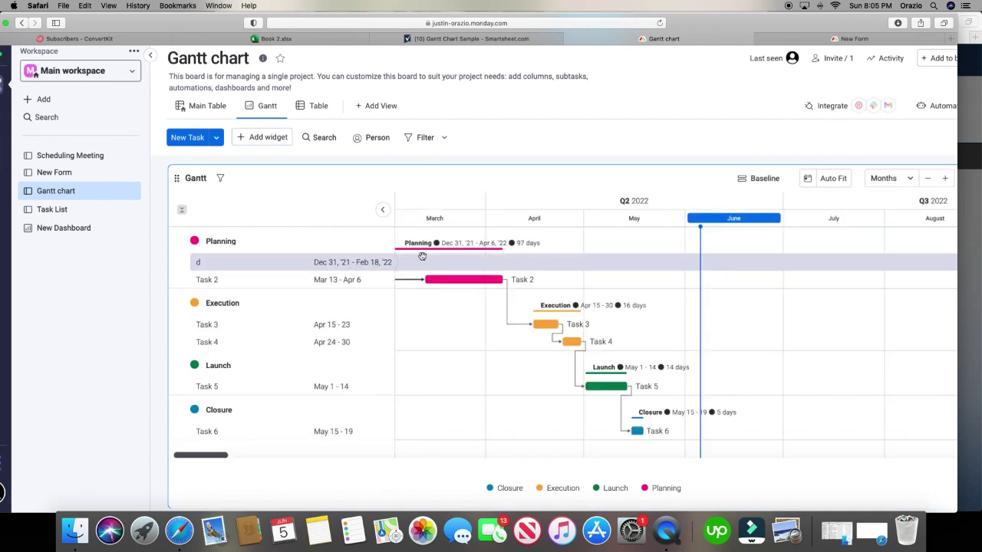
- Zoom the monday.com timeline out, in and out, auto-fit the bars, check Baseline, then return to Smartsheet
click(929, 179)
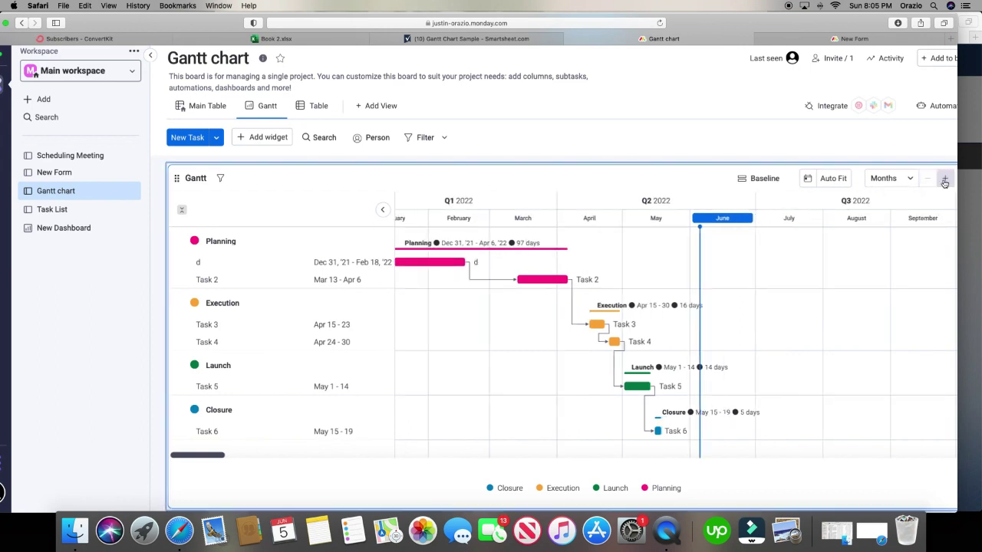
click(944, 178)
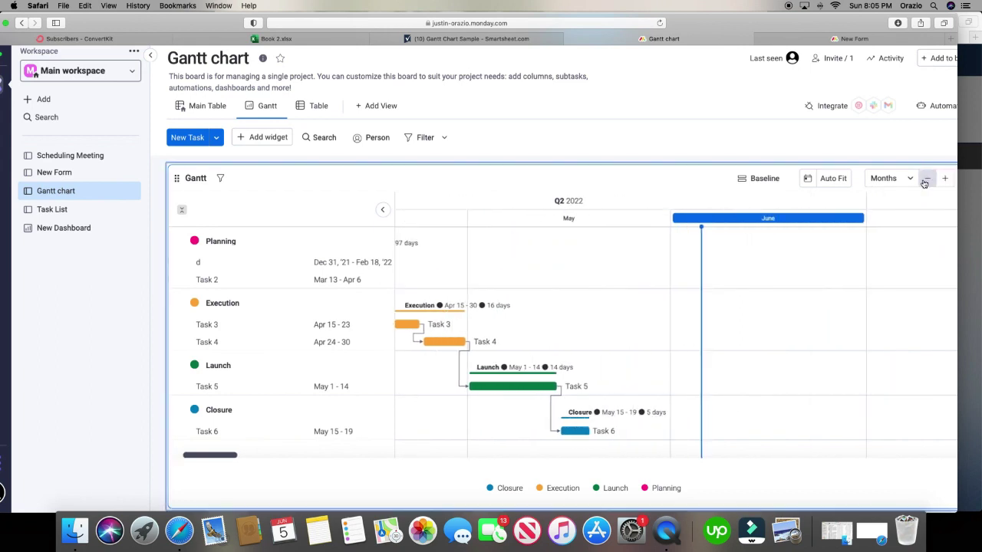
click(927, 179)
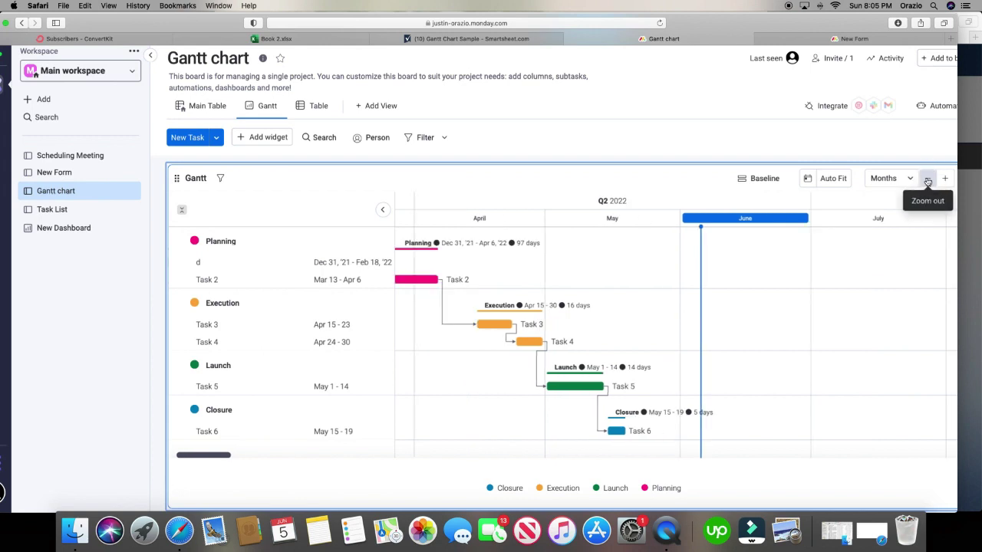
click(833, 181)
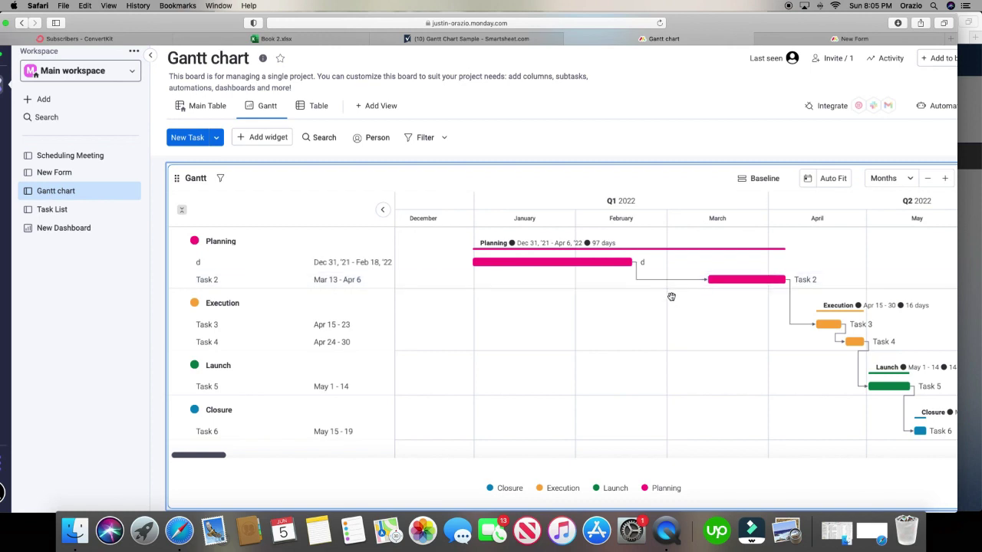
click(764, 180)
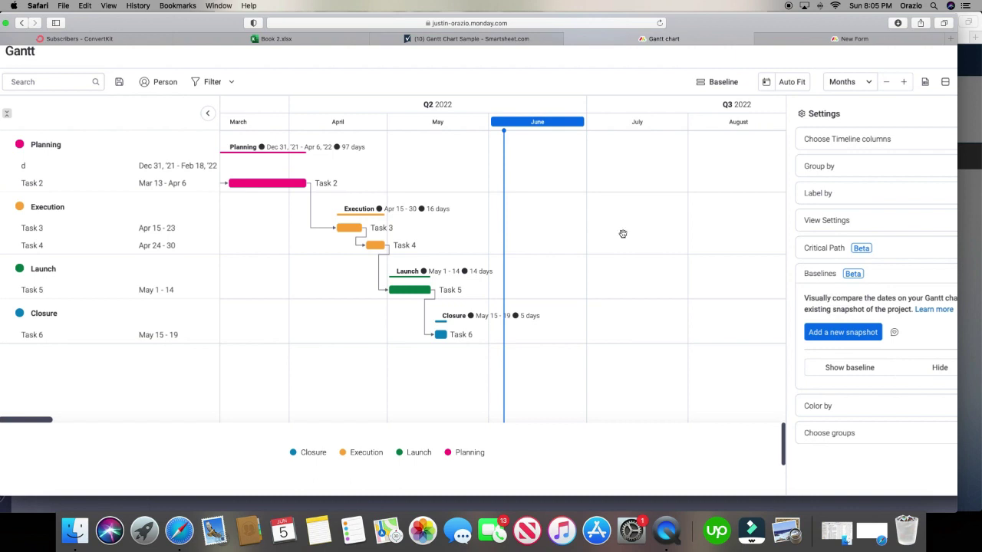
click(499, 39)
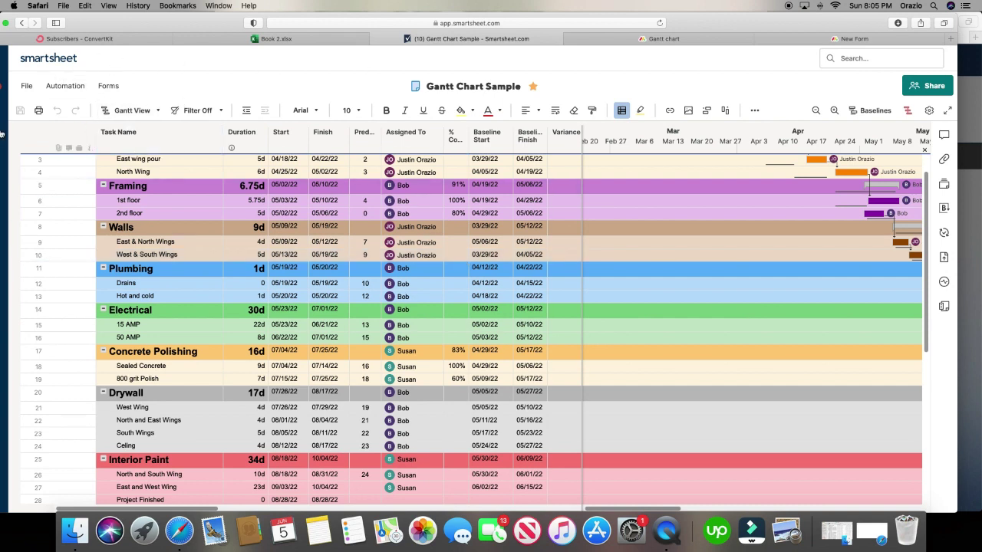
- Maximise the browser and open the Forms: 22-7001 Jonny's Grocery sheet from recent items
drag(213, 20, 266, 23)
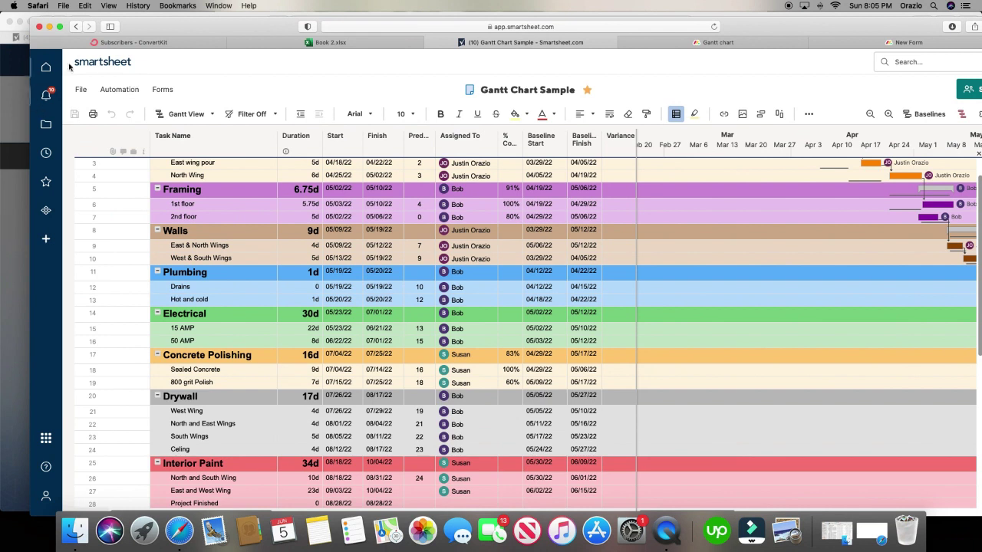
click(60, 28)
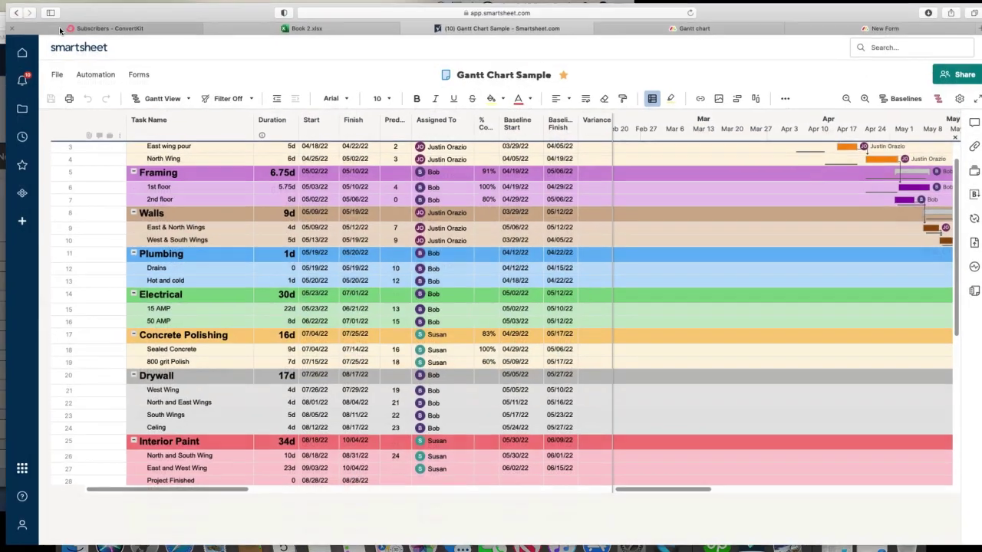
click(16, 136)
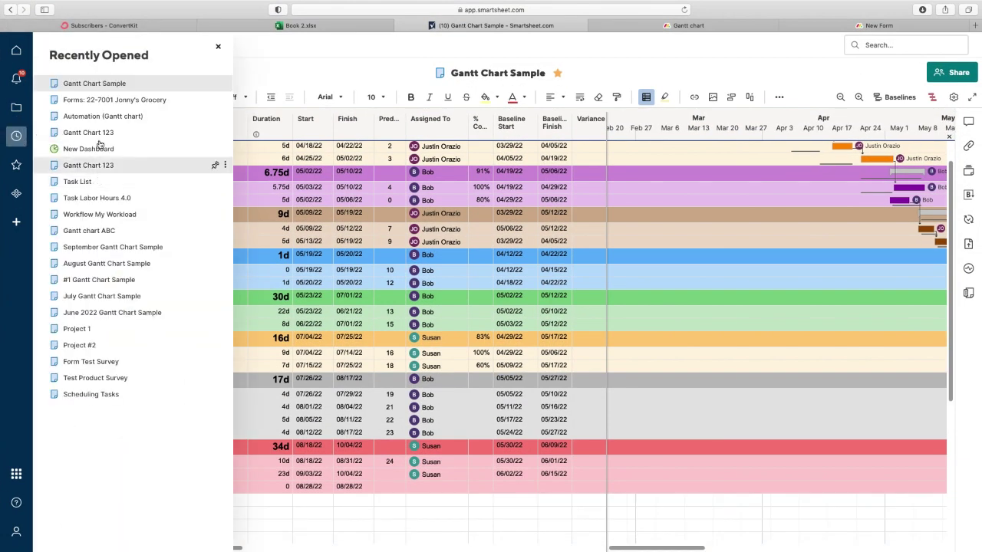
click(108, 103)
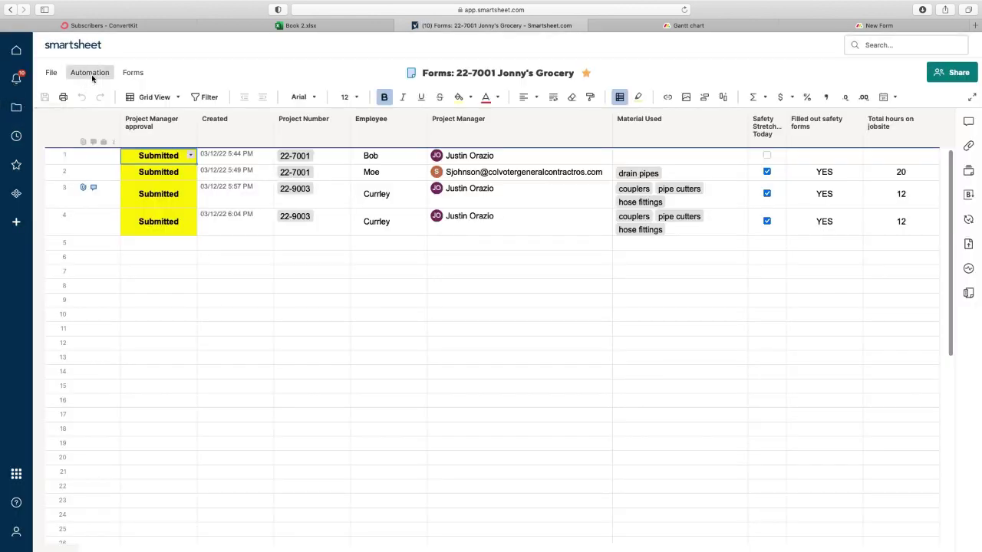
- Bring up the sheet's Automation menu to reach the workflow templates
click(90, 73)
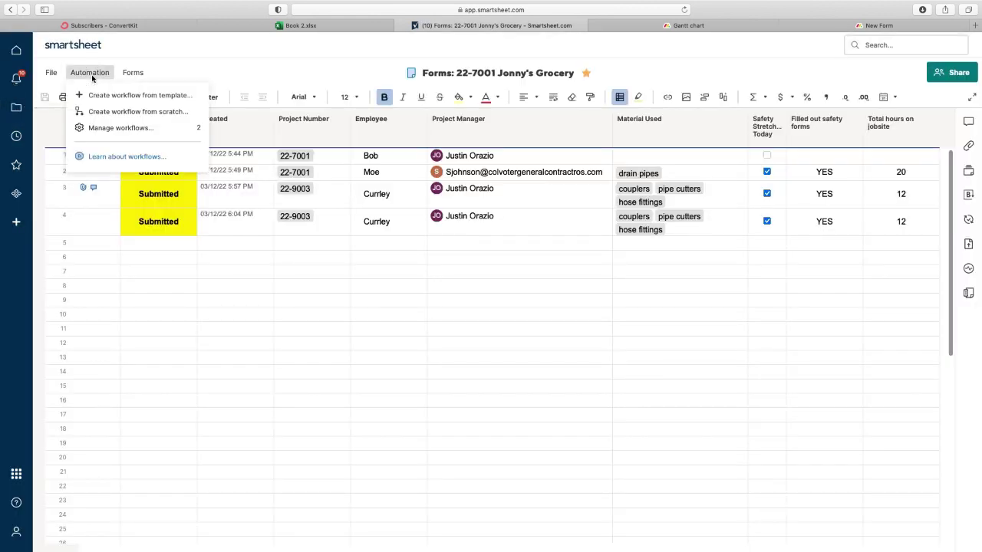
click(524, 284)
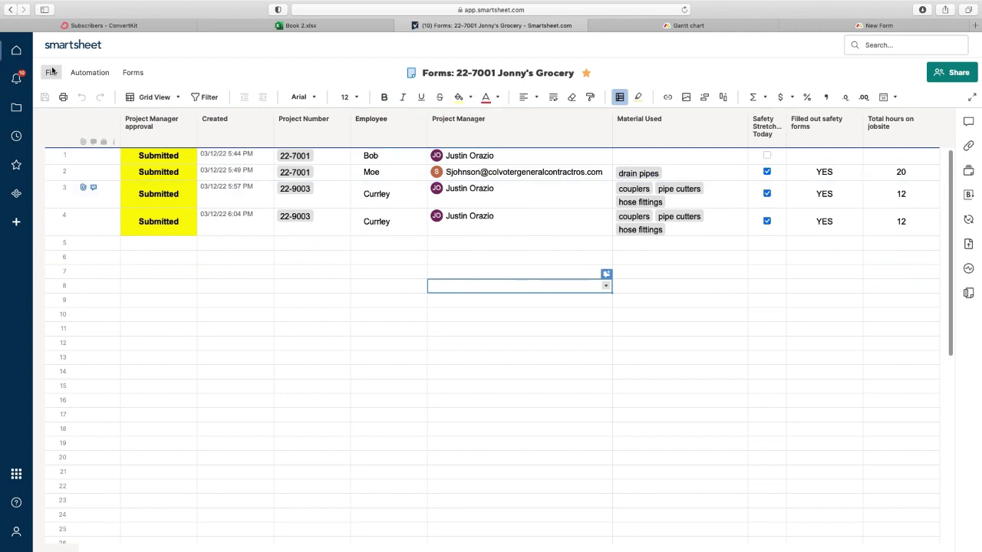
click(92, 73)
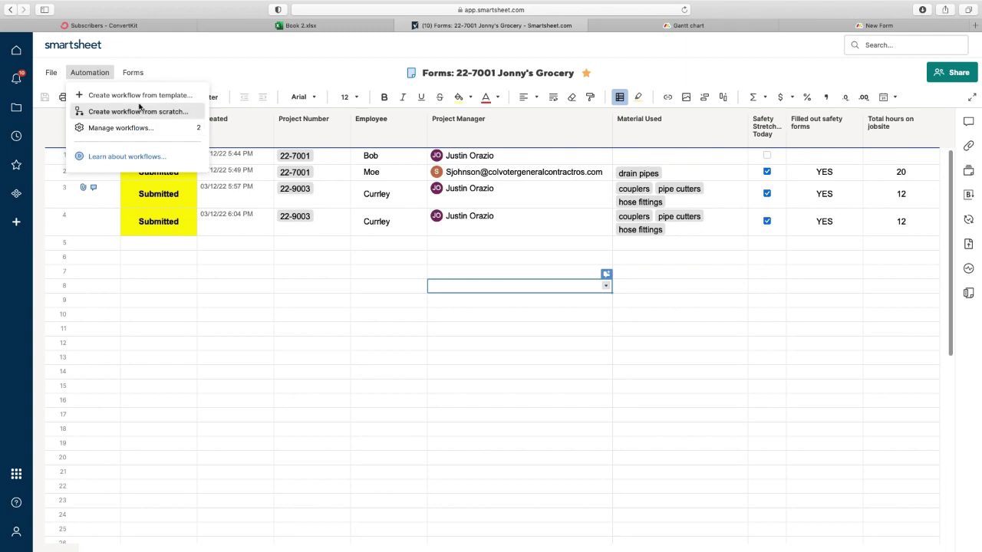
- Browse the ready-made templates in the Workflow Template Gallery
click(141, 96)
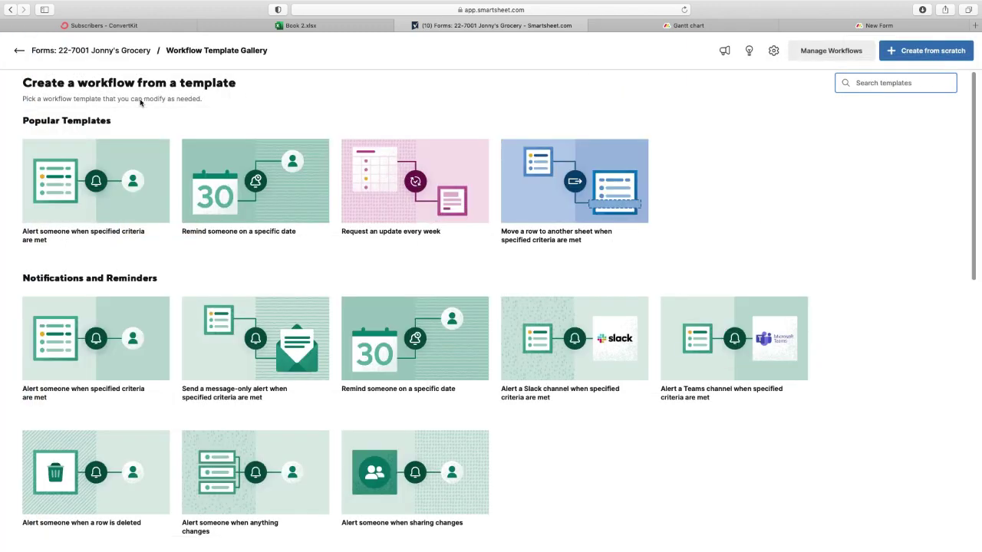
scroll(245, 250, down, 3)
scroll(245, 251, down, 10)
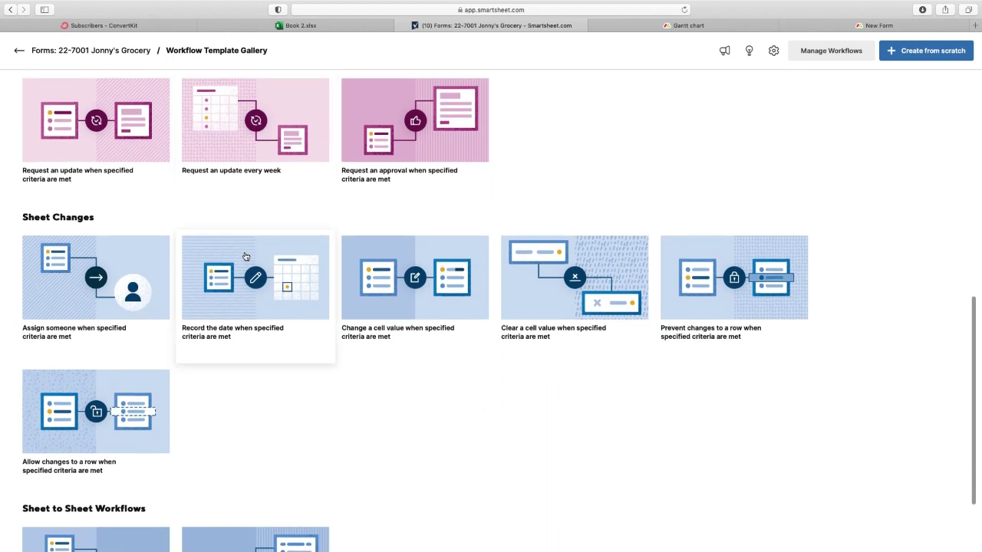
scroll(243, 254, down, 3)
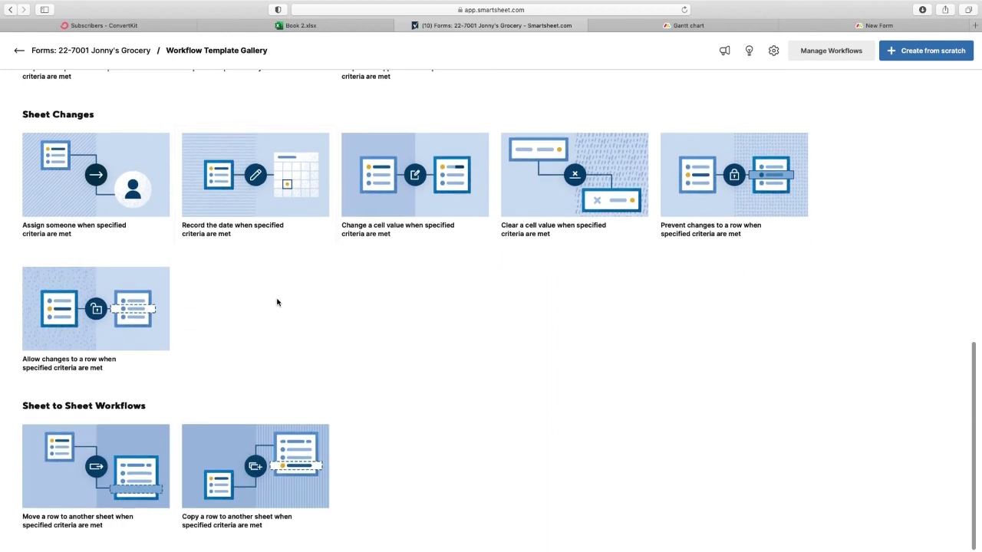
scroll(277, 302, up, 15)
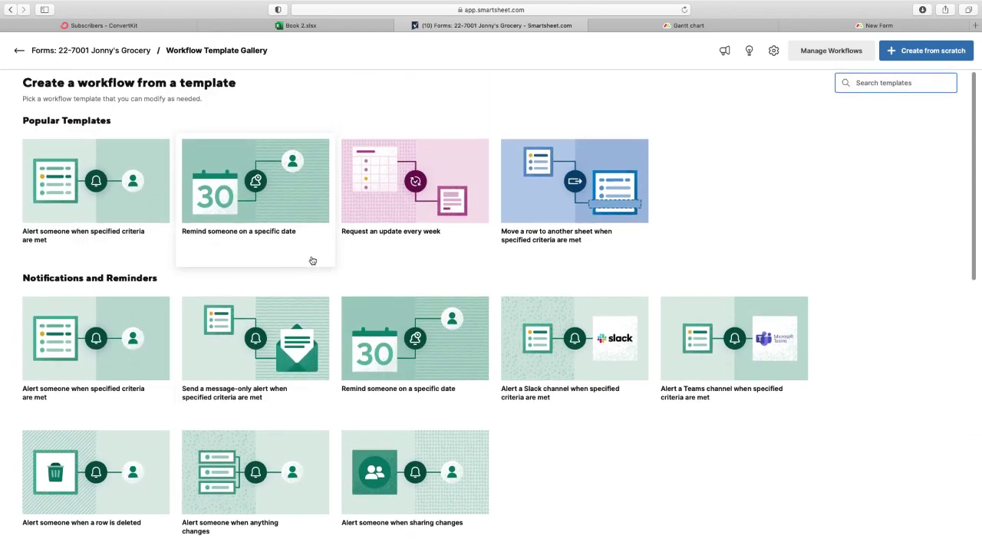
- Start a blank workflow triggered when rows change in the Project Number field
click(915, 58)
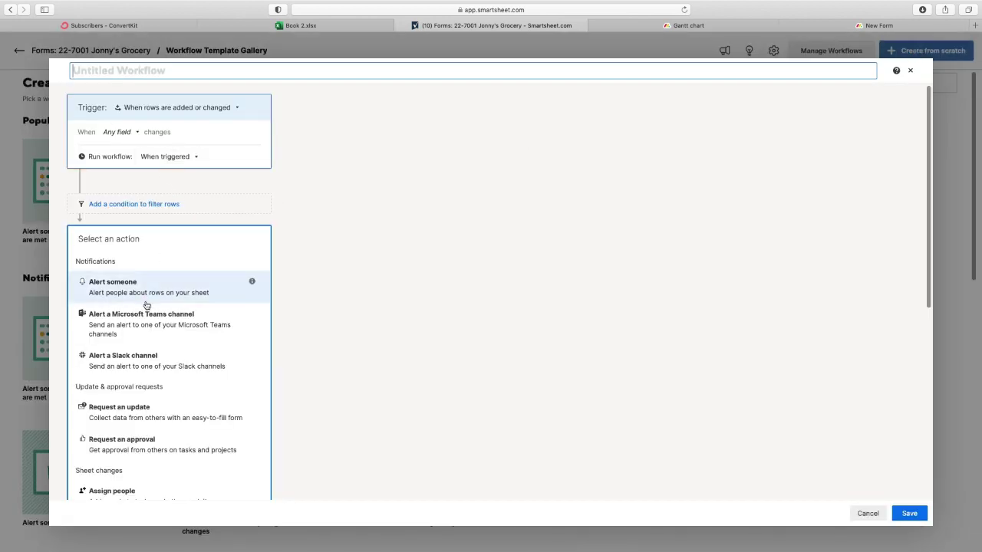
scroll(146, 305, down, 3)
scroll(149, 305, up, 3)
click(158, 111)
click(167, 140)
click(121, 133)
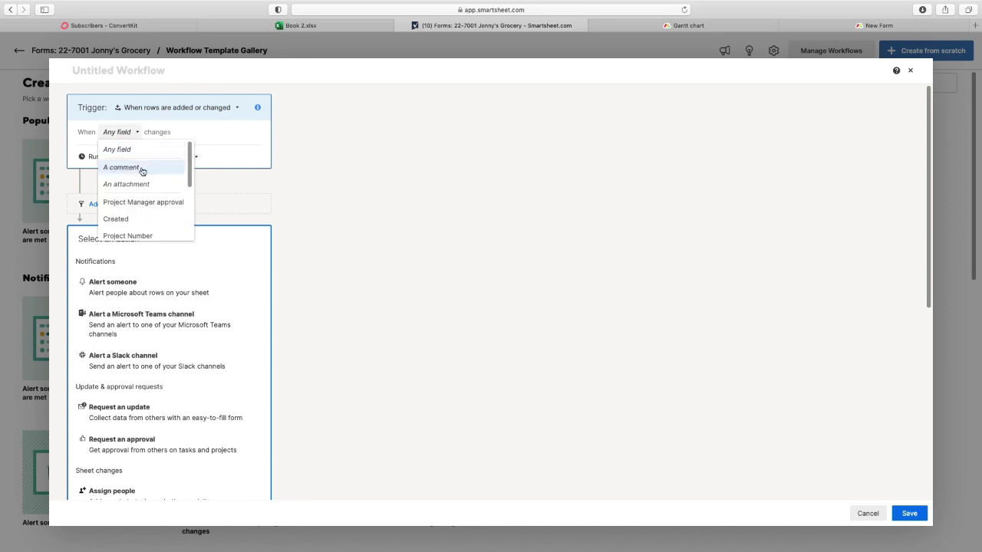
click(127, 235)
click(132, 114)
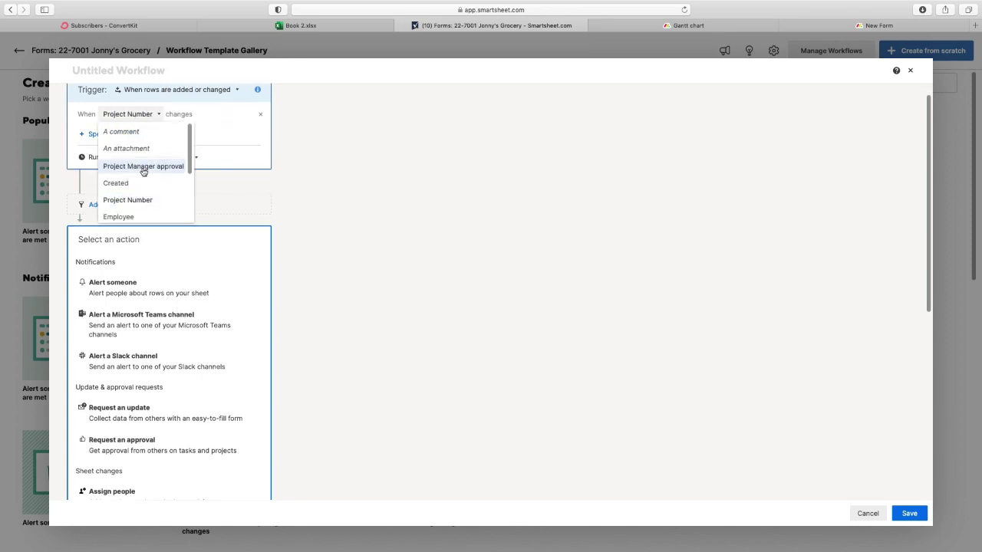
click(169, 199)
scroll(187, 142, down, 1)
scroll(187, 141, up, 1)
- Set the action to Alert someone, then replace it with Change cell value
click(116, 302)
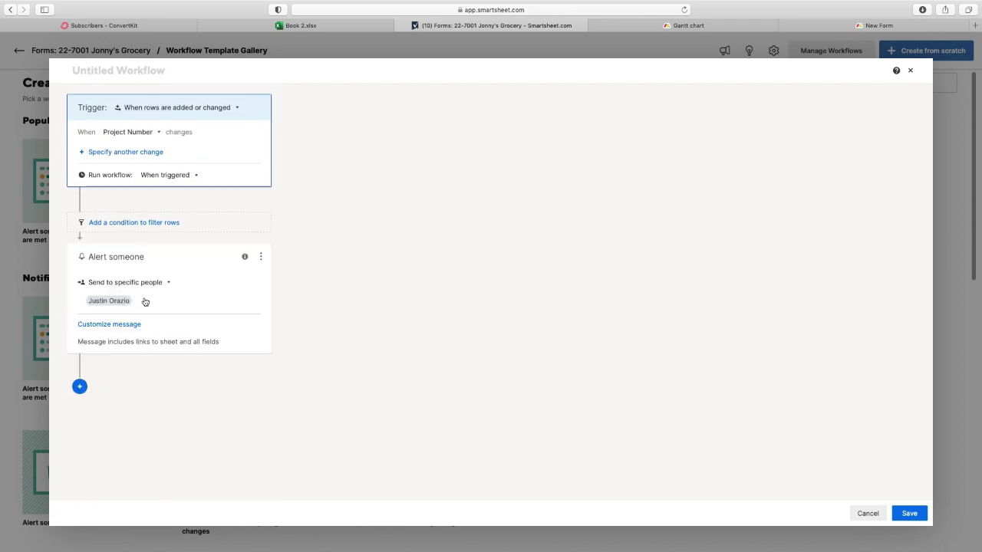
click(260, 256)
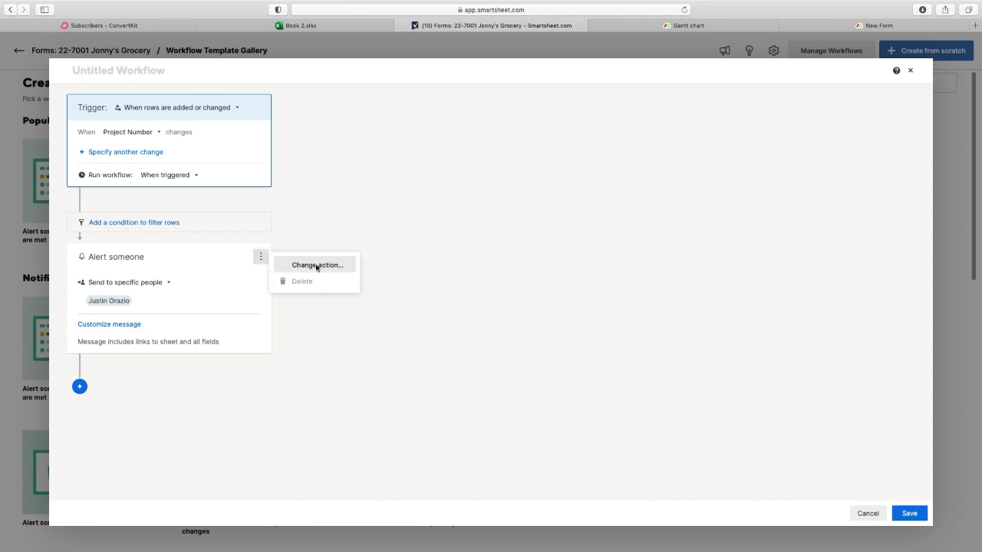
click(324, 234)
click(263, 256)
click(307, 267)
scroll(190, 313, down, 1)
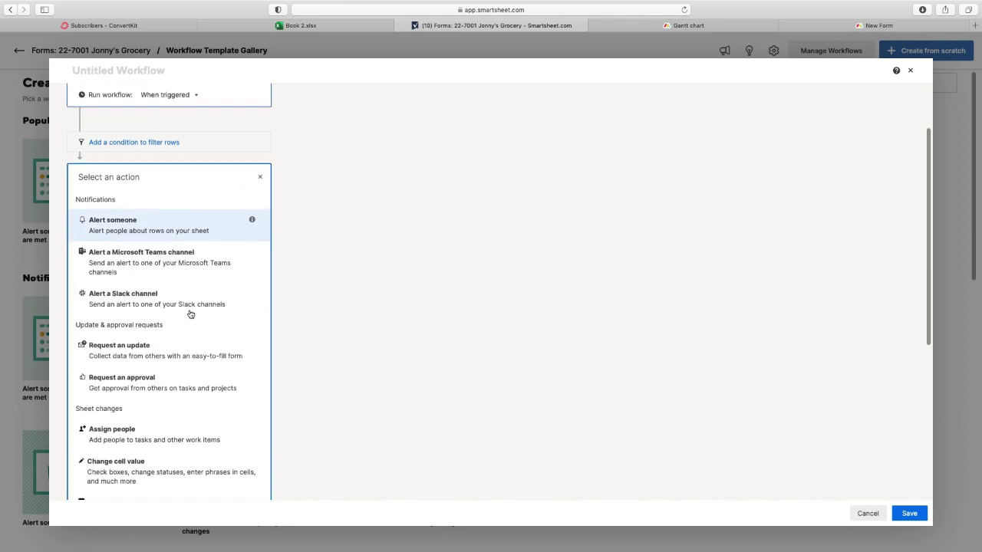
scroll(189, 314, down, 3)
click(184, 292)
click(263, 257)
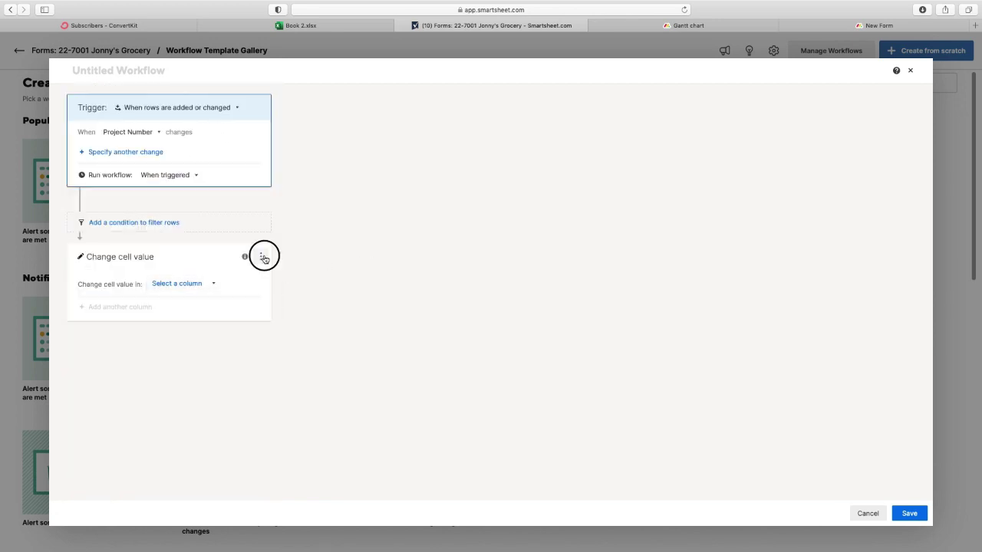
- Replace Change cell value with Alert someone, then add another action step after the alert
click(300, 265)
scroll(169, 355, down, 4)
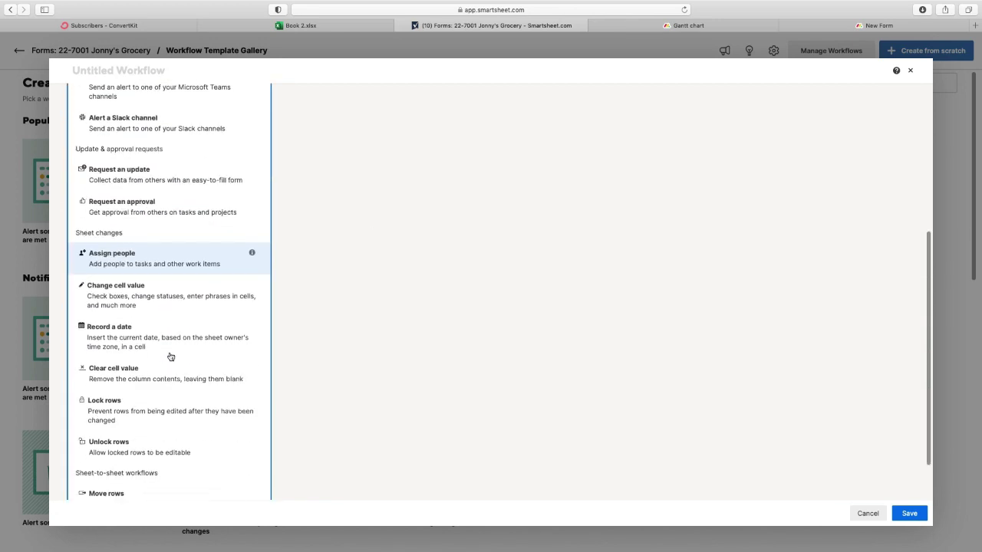
scroll(165, 361, down, 2)
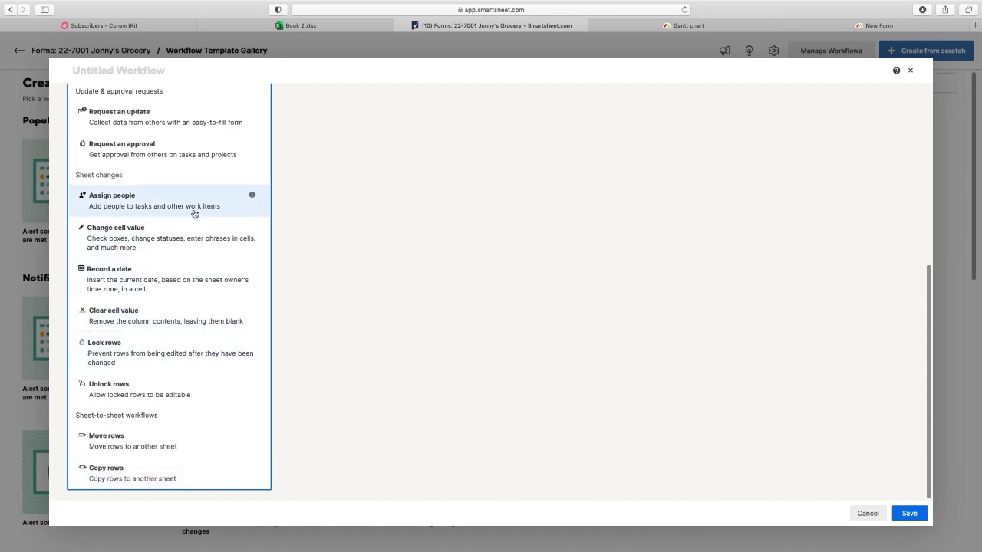
scroll(190, 223, up, 5)
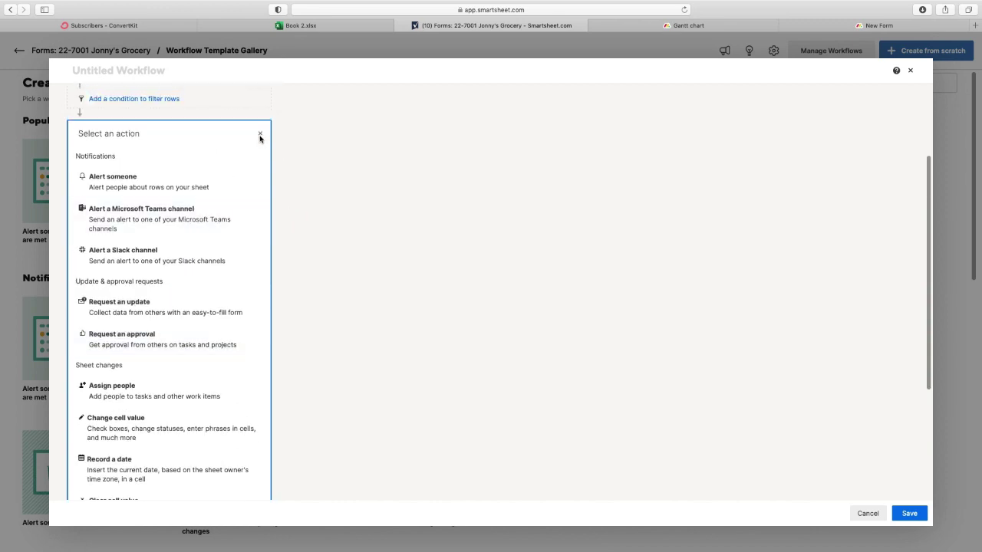
scroll(341, 217, up, 3)
scroll(290, 274, down, 3)
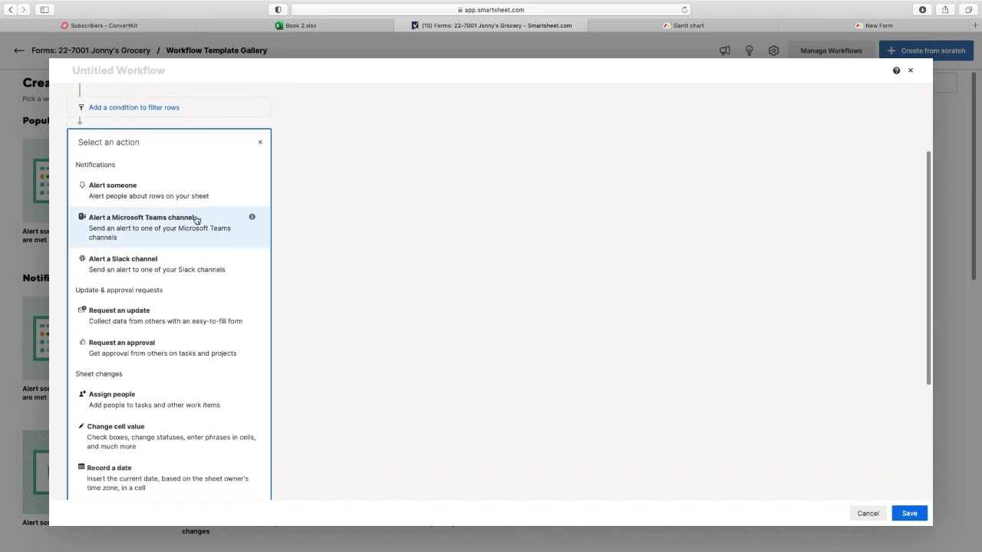
click(152, 186)
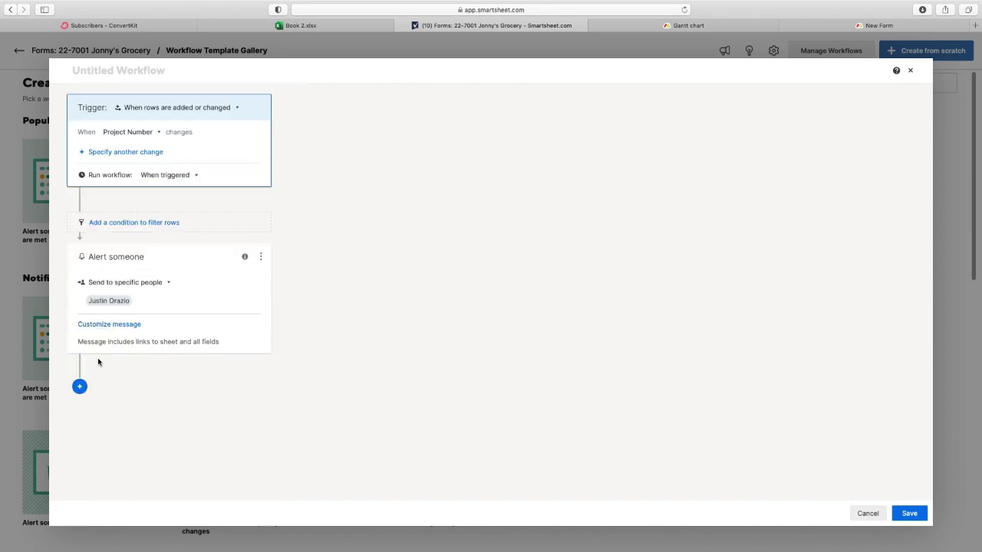
click(79, 386)
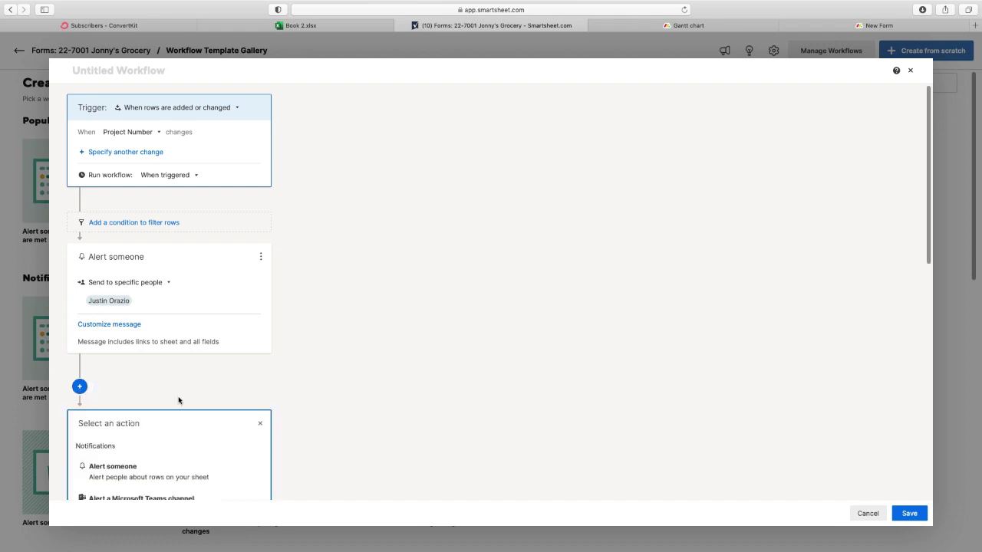
click(123, 394)
- Make the new step Request an update and add a condition branch after it
scroll(348, 381, down, 3)
click(173, 366)
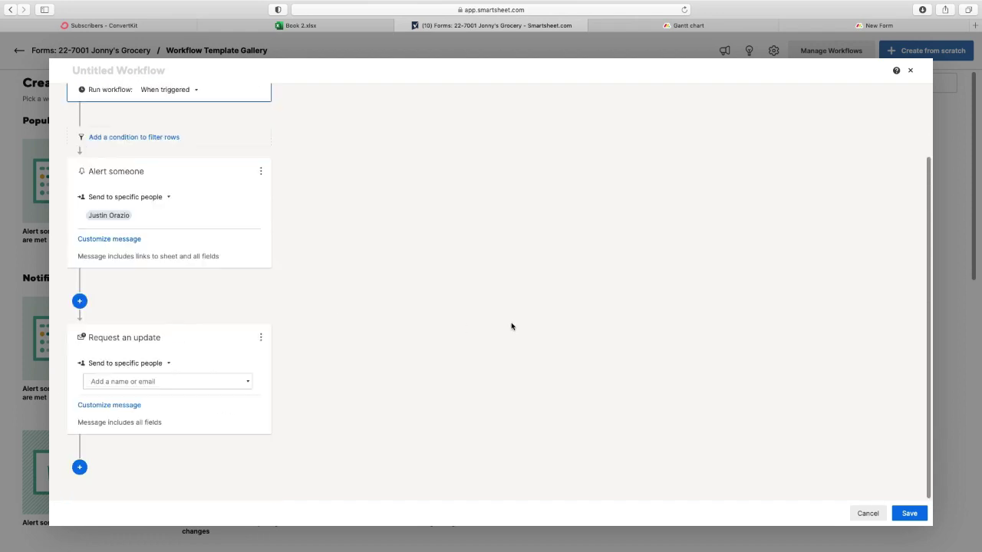
click(80, 467)
click(499, 389)
click(80, 467)
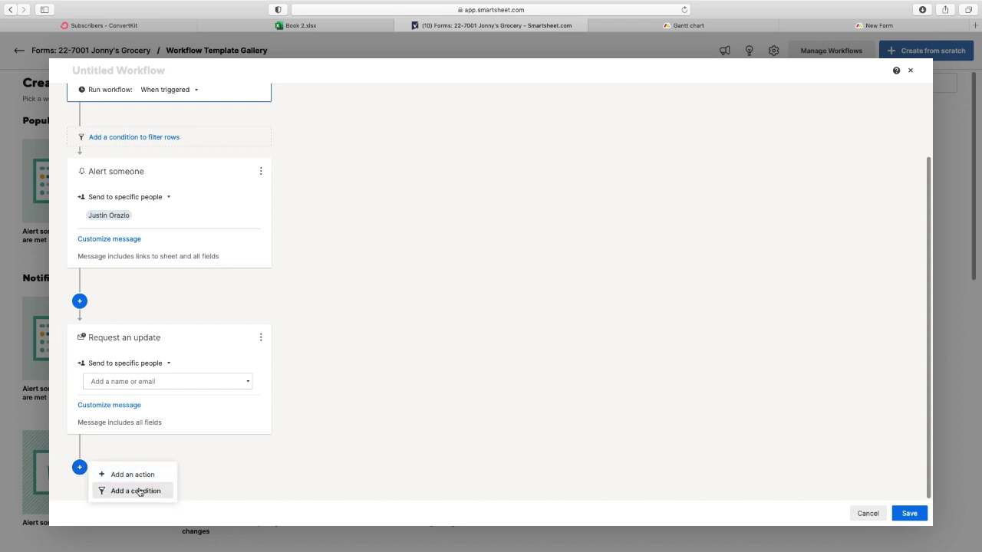
click(138, 491)
- Look over the condition's field list, then expand the update request's Customize message fields
click(137, 227)
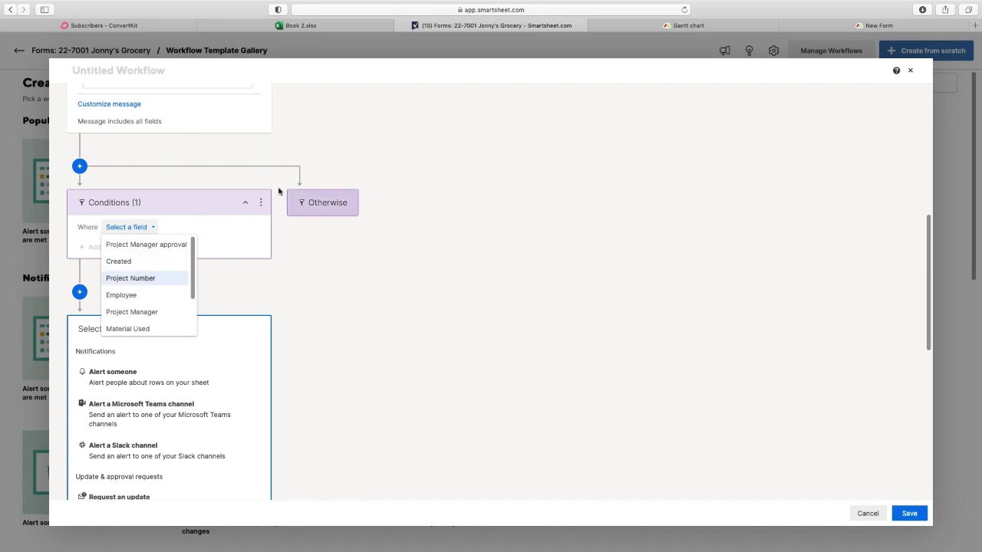
click(467, 289)
scroll(467, 289, down, 3)
scroll(467, 289, up, 6)
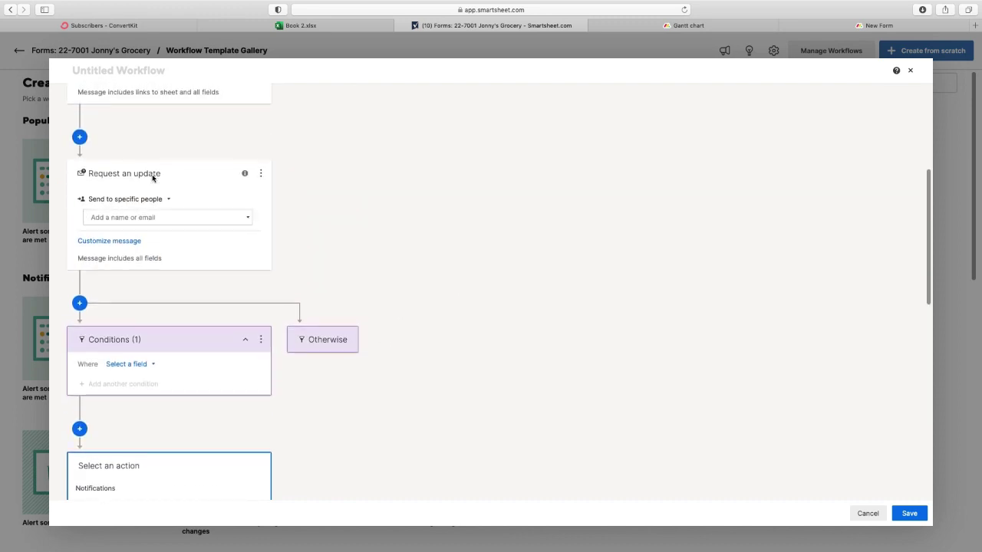
scroll(361, 243, up, 1)
scroll(362, 242, up, 5)
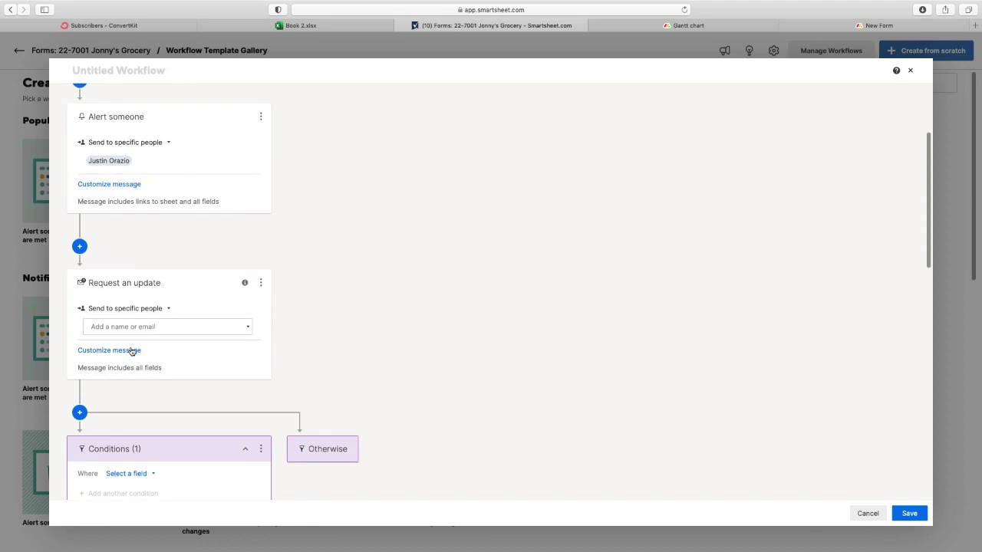
click(130, 353)
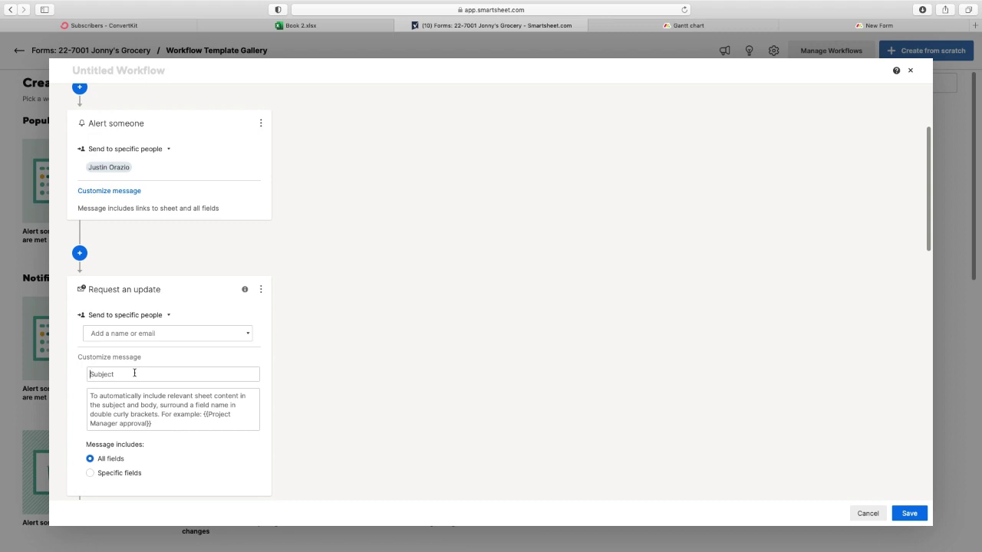
- Enter subject 'New project has been created' and a {{Project Name}} body, then discard the workflow unsaved
text(New)
key(BackSpace)
key(BackSpace)
key(BackSpace)
text(d)
click(155, 401)
text({{Project Name)
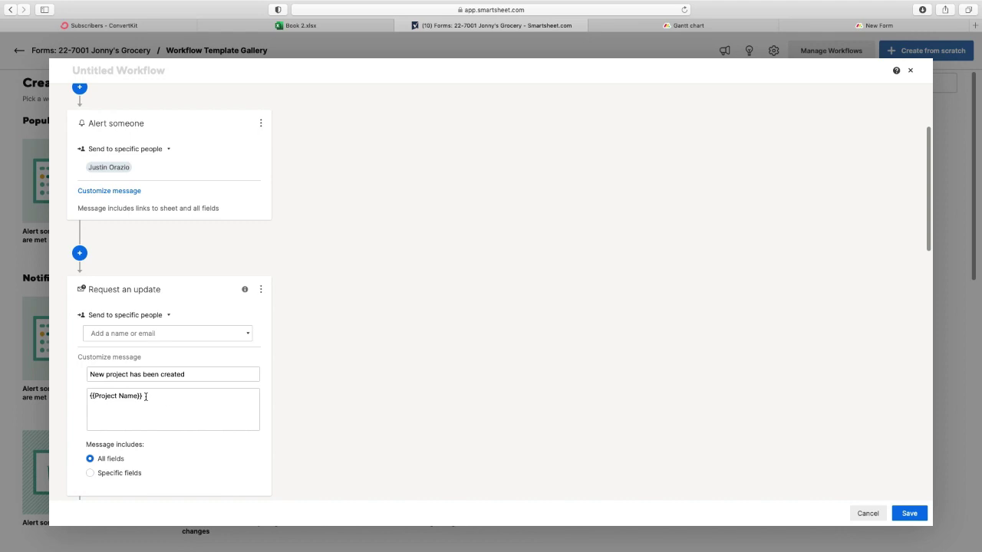
scroll(300, 428, down, 5)
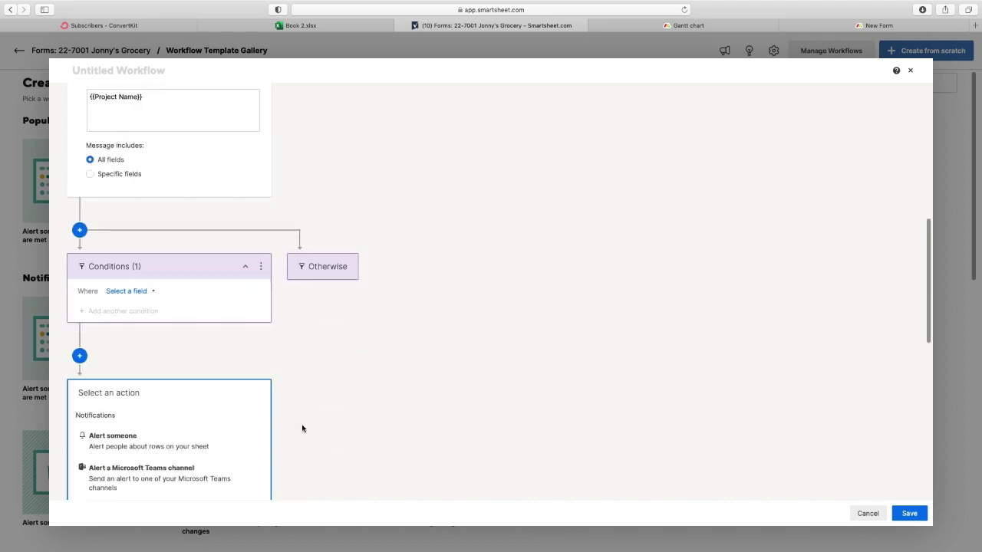
scroll(302, 428, up, 5)
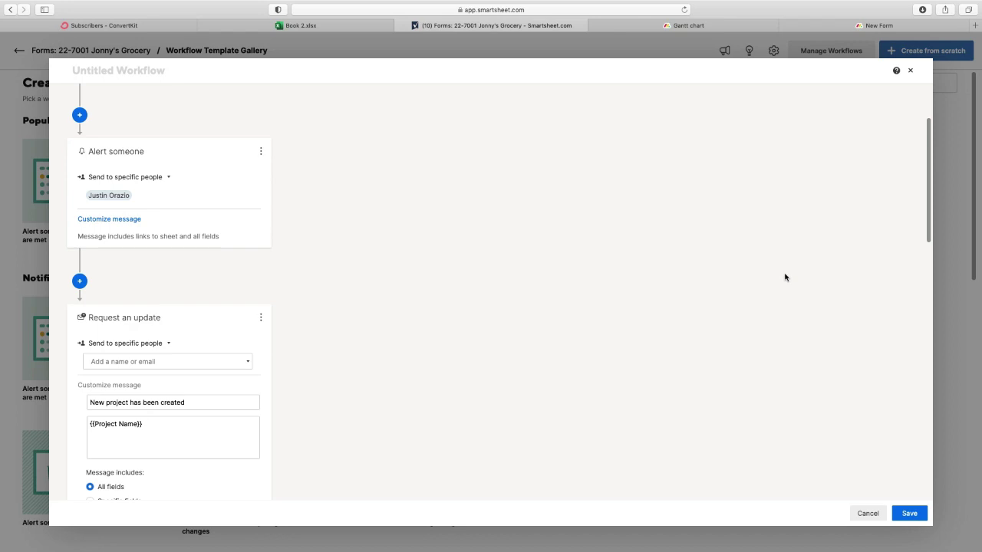
click(911, 71)
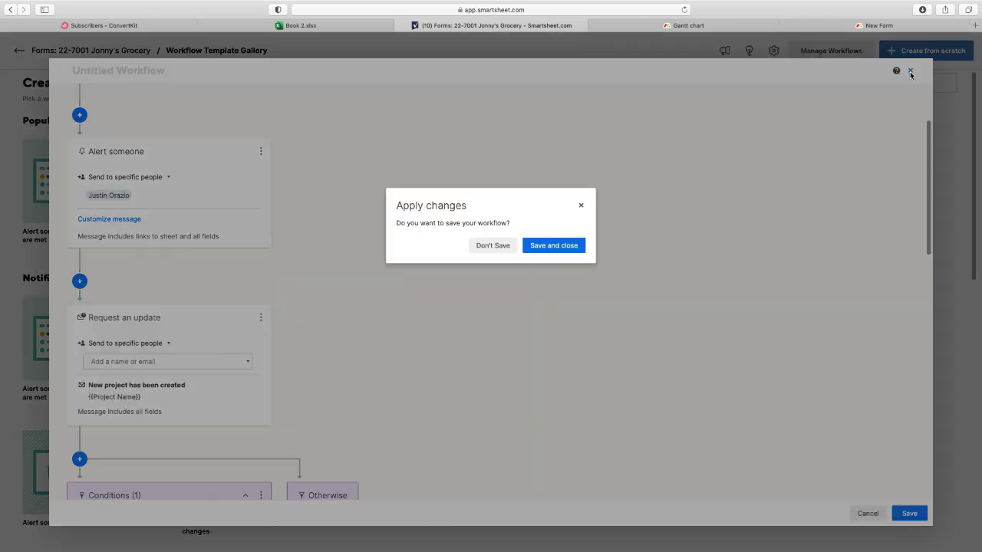
click(493, 247)
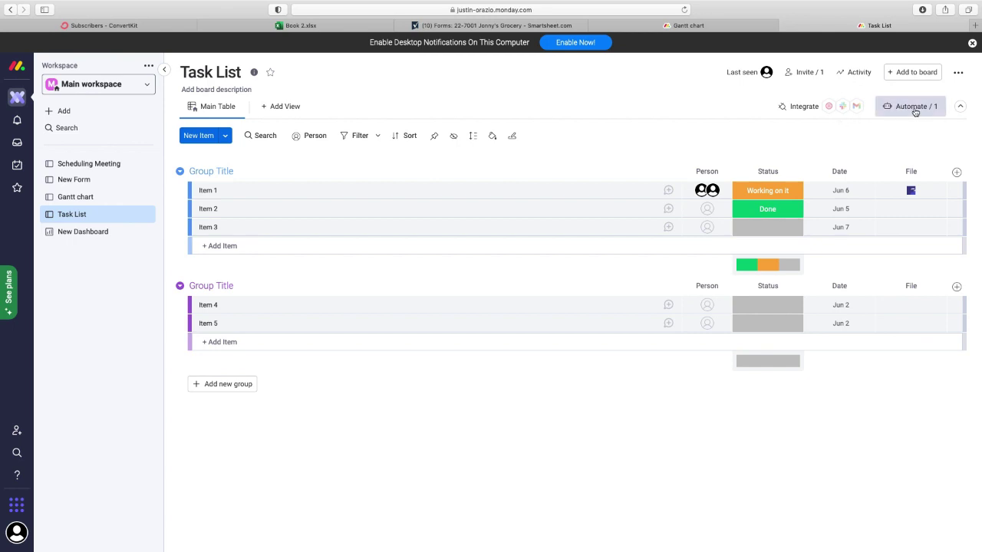
- Open the Task List board's automations and check the automation run history
click(909, 110)
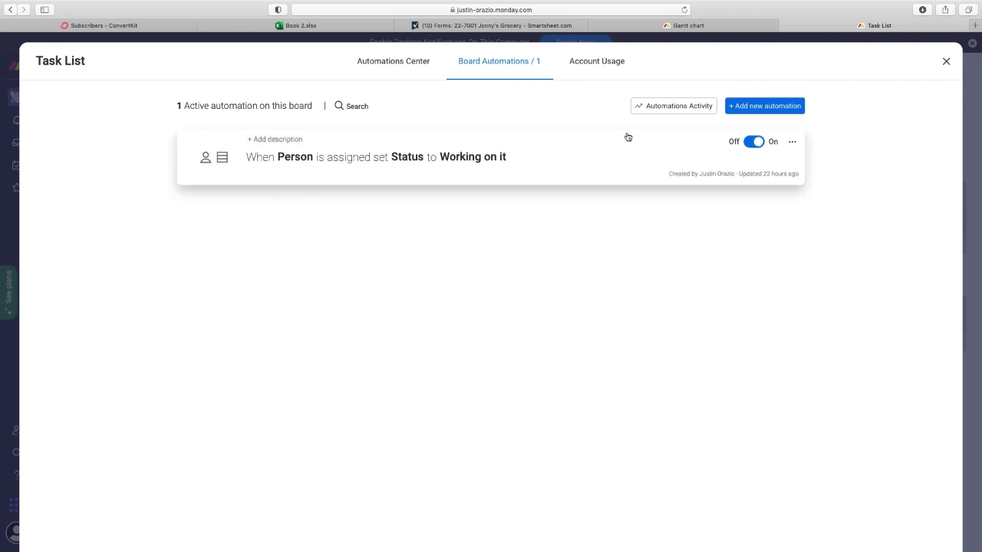
click(658, 108)
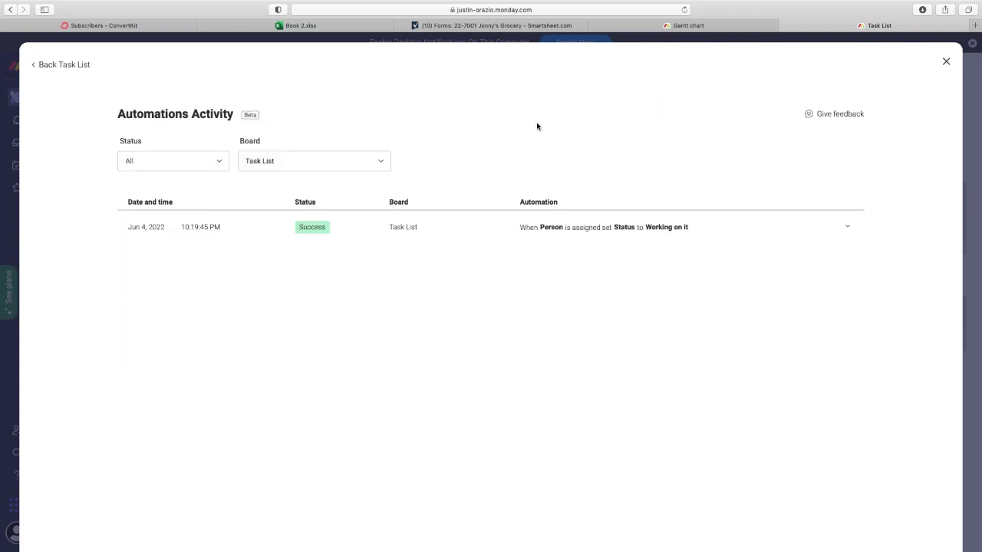
click(47, 67)
- Browse the Basic and Featured recipe cards in the automation catalogue
click(408, 63)
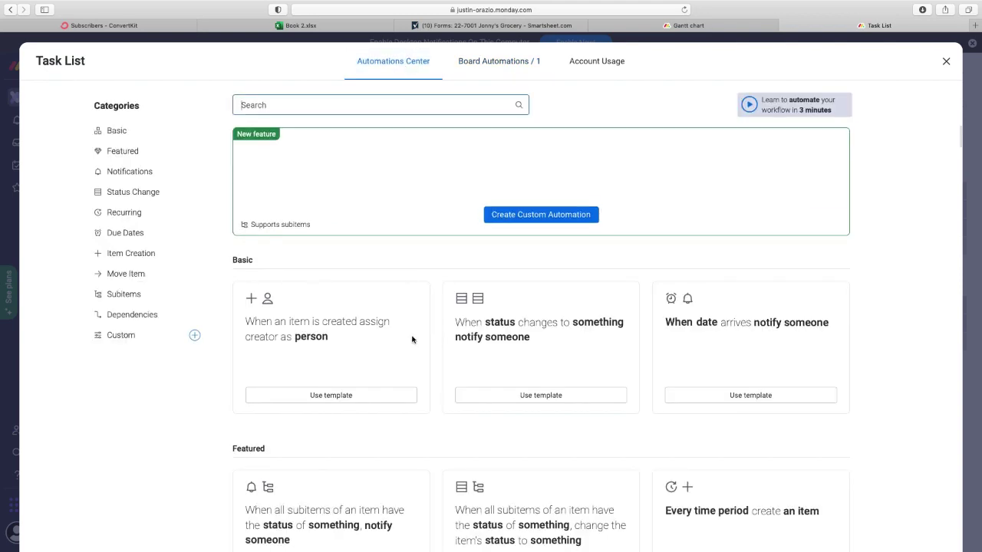
scroll(411, 345, down, 3)
scroll(410, 346, down, 5)
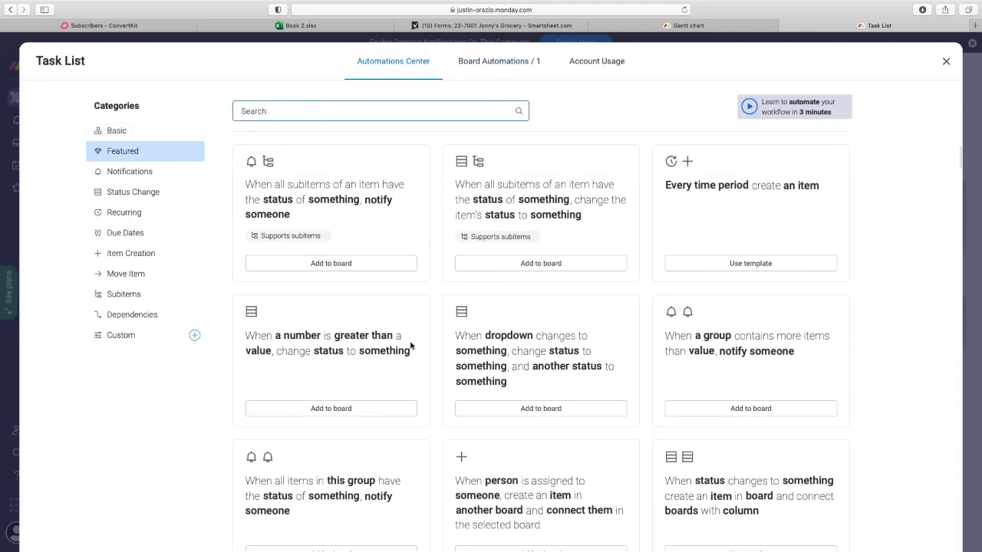
scroll(411, 346, down, 6)
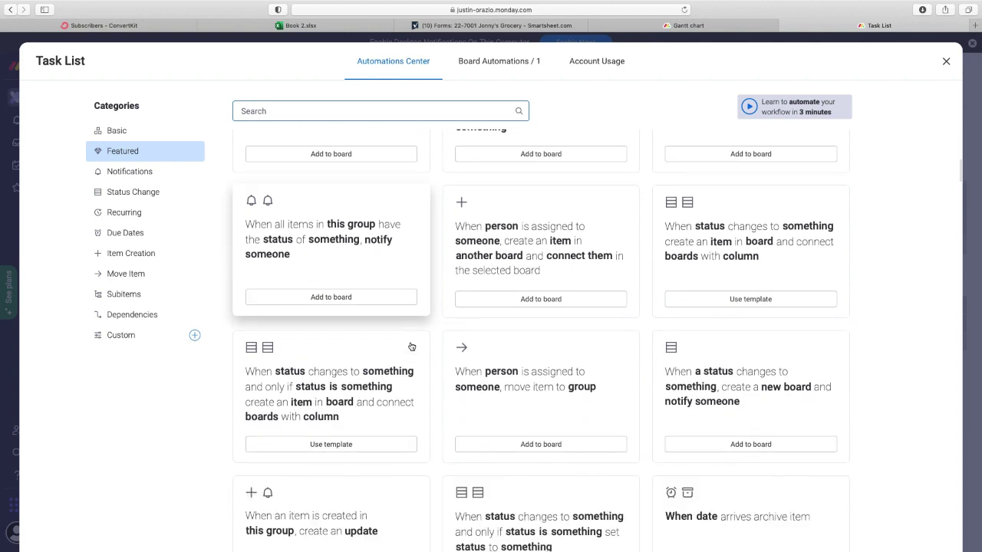
scroll(410, 346, down, 1)
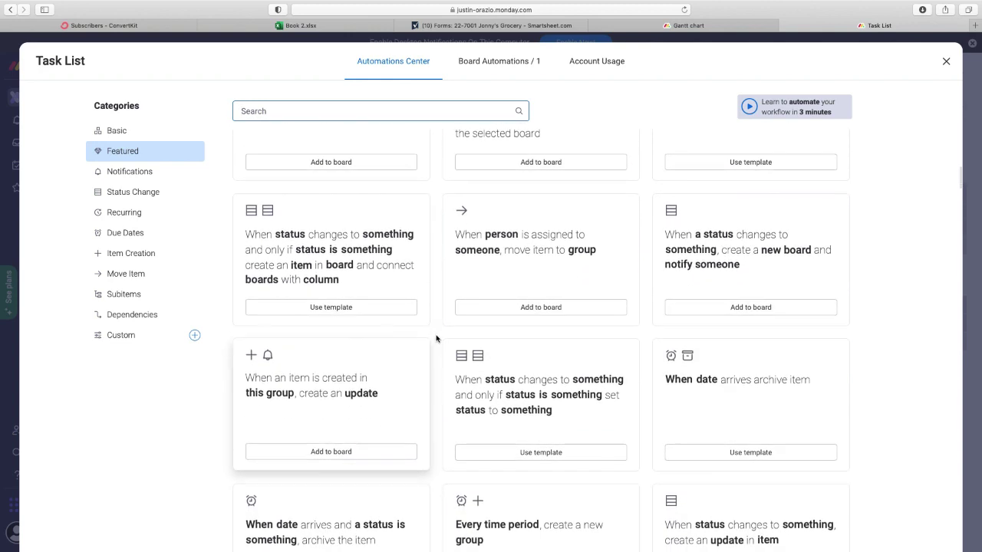
scroll(437, 339, up, 5)
scroll(439, 335, up, 8)
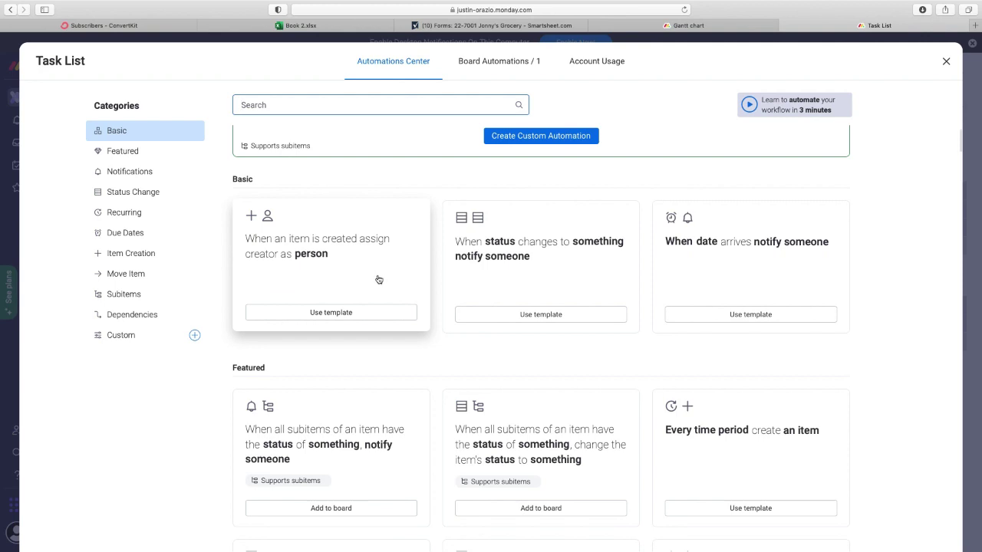
- Build a custom recipe: when a person is assigned, set number to value
click(550, 141)
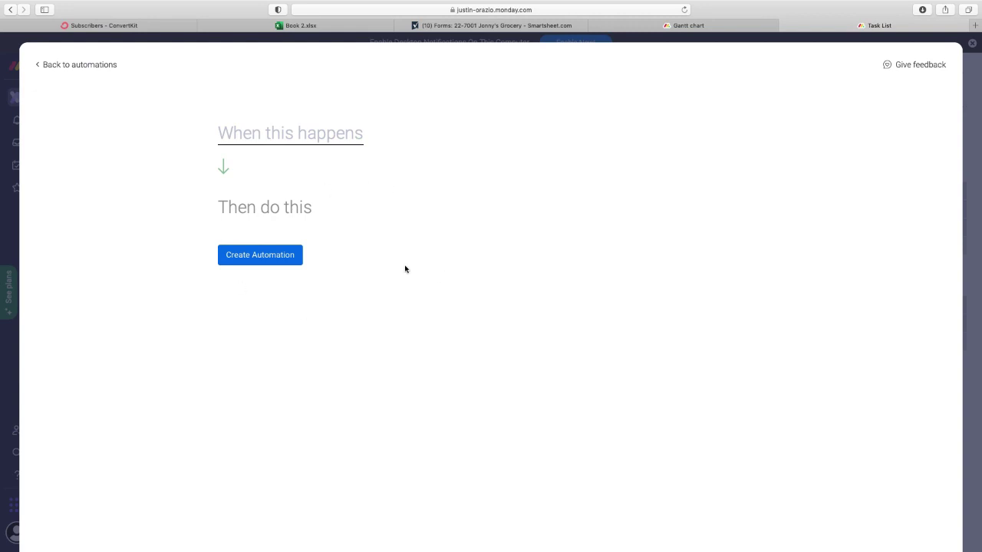
click(319, 141)
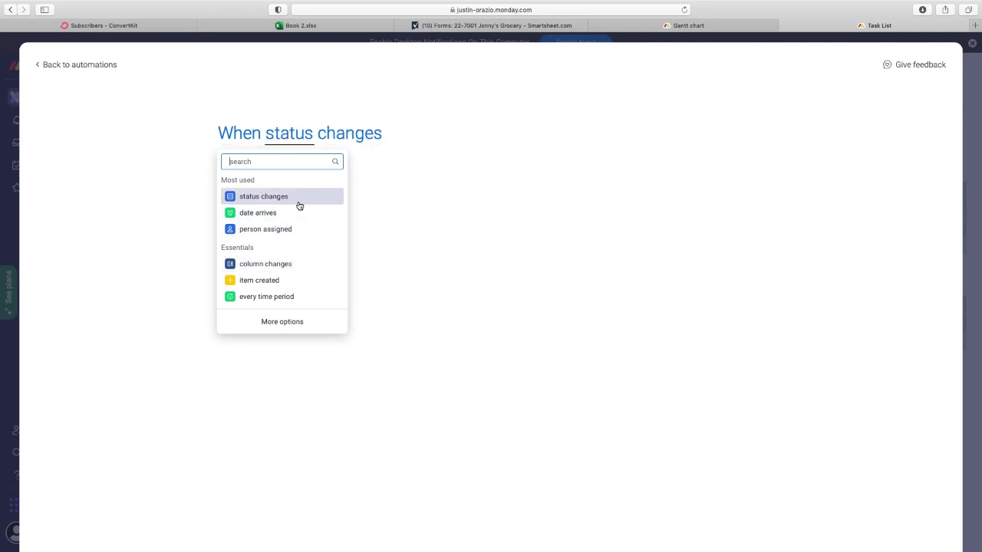
click(299, 229)
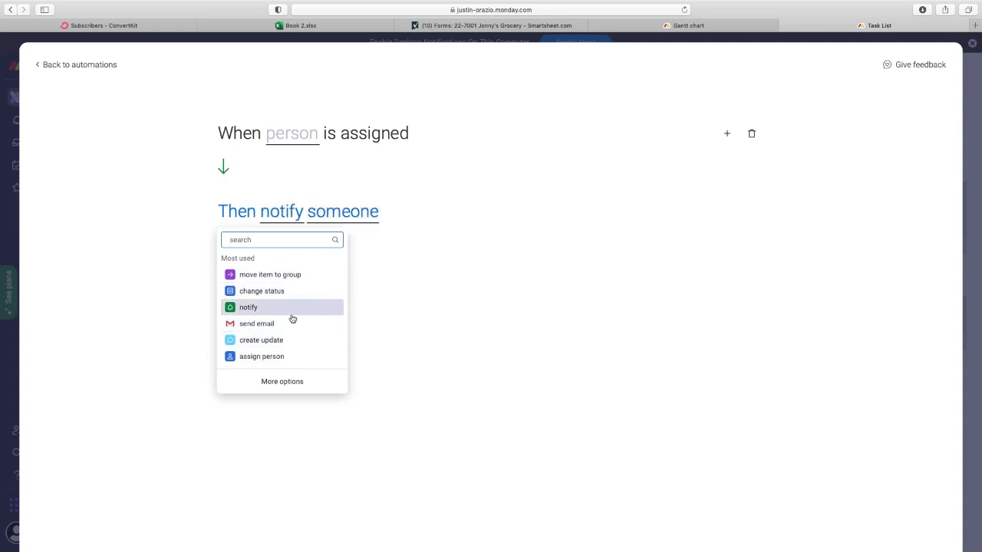
click(273, 387)
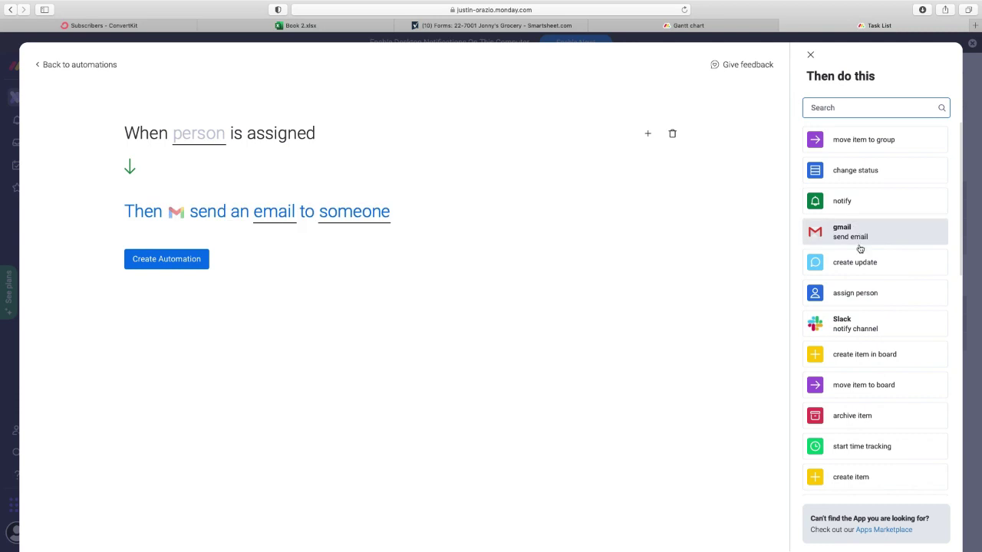
scroll(851, 384, down, 2)
scroll(865, 383, down, 12)
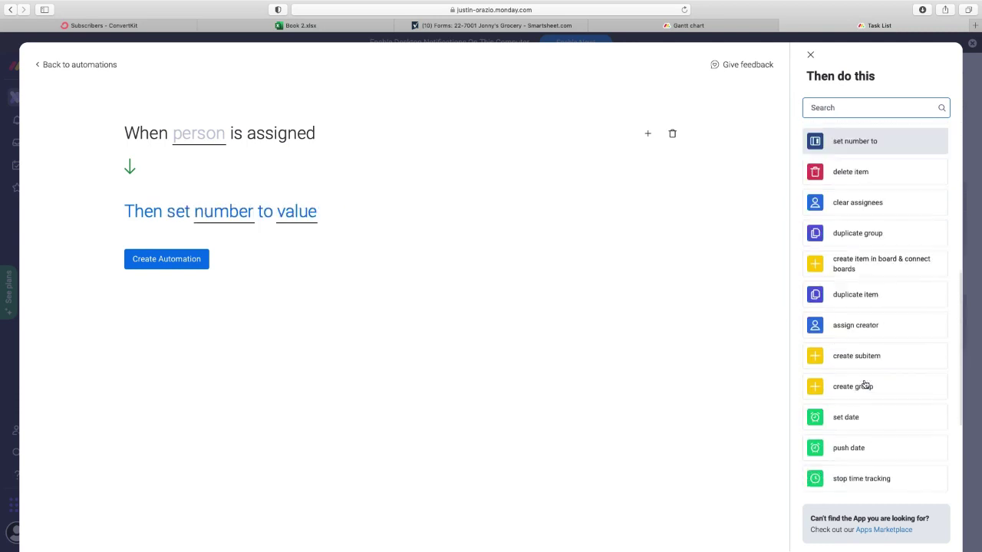
scroll(865, 384, up, 10)
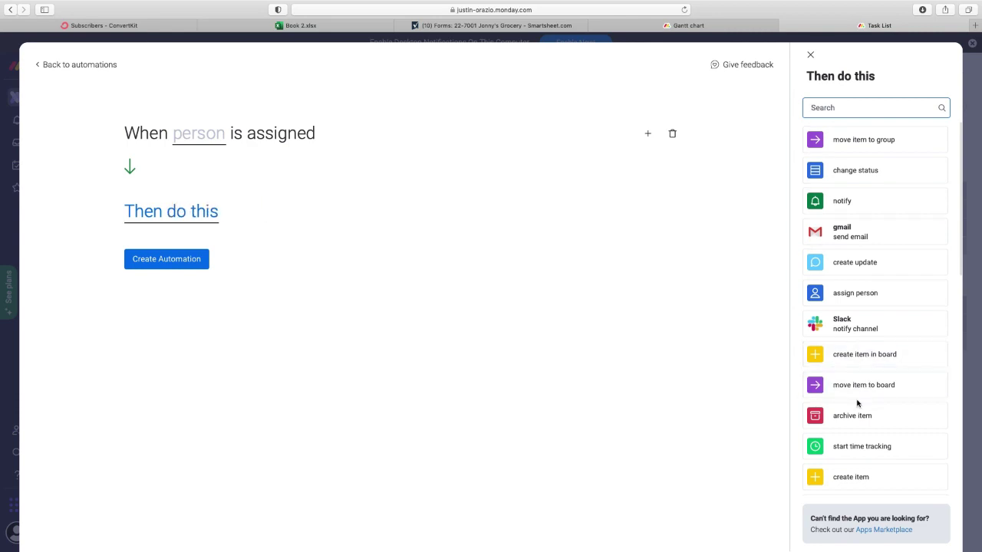
scroll(859, 403, down, 3)
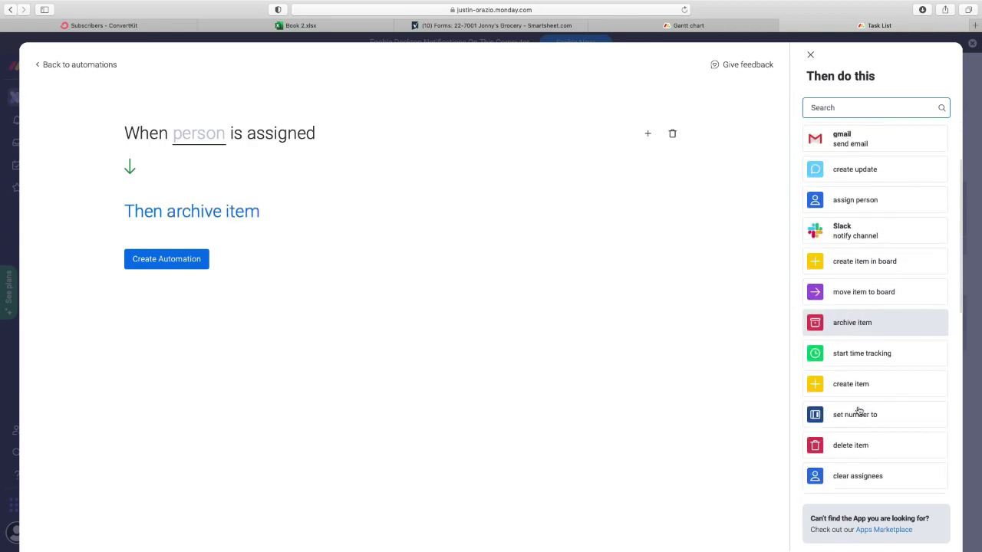
click(865, 390)
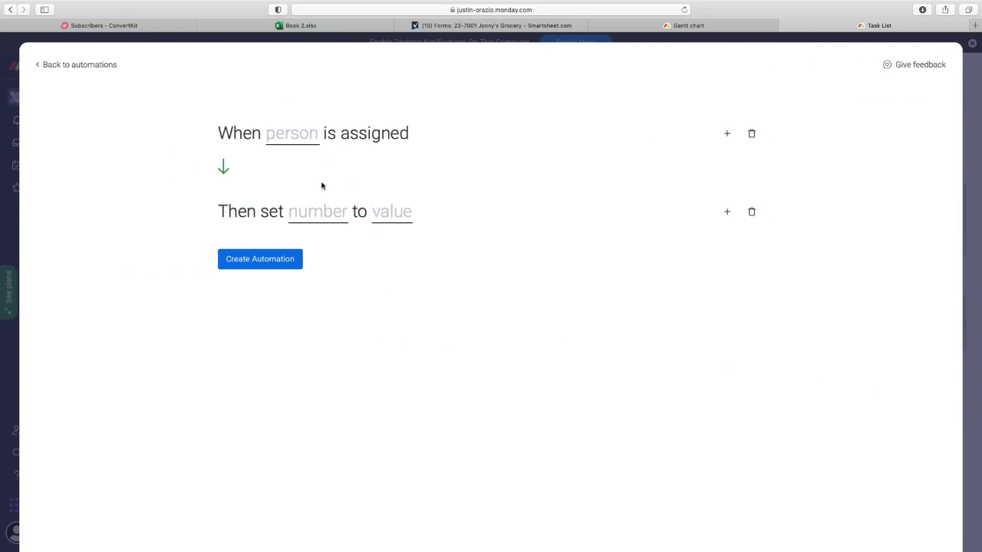
- Try adding a new numbers column for the action, then close Column Center unchanged
click(298, 215)
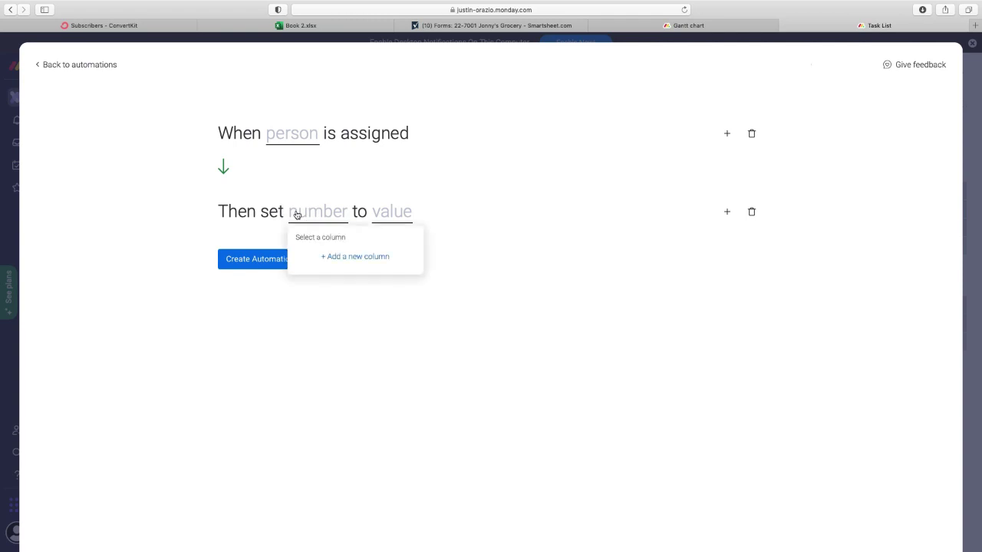
click(362, 258)
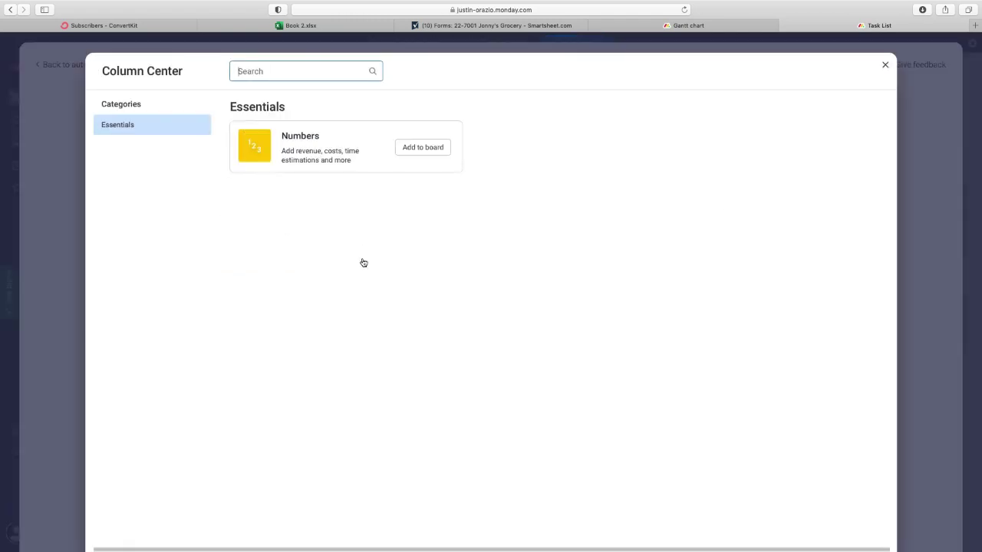
click(885, 66)
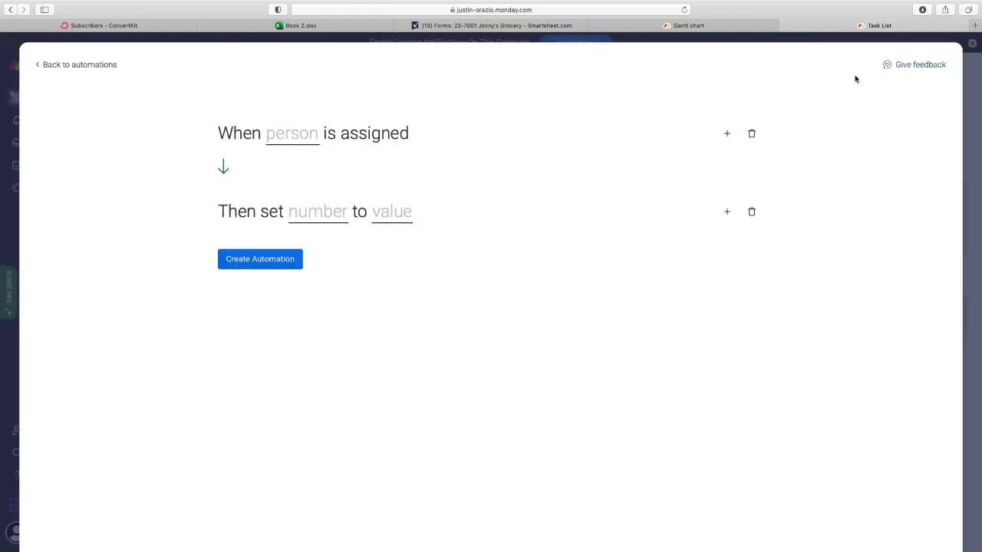
- Leave the custom automation and open the subitems Status Change template
click(56, 64)
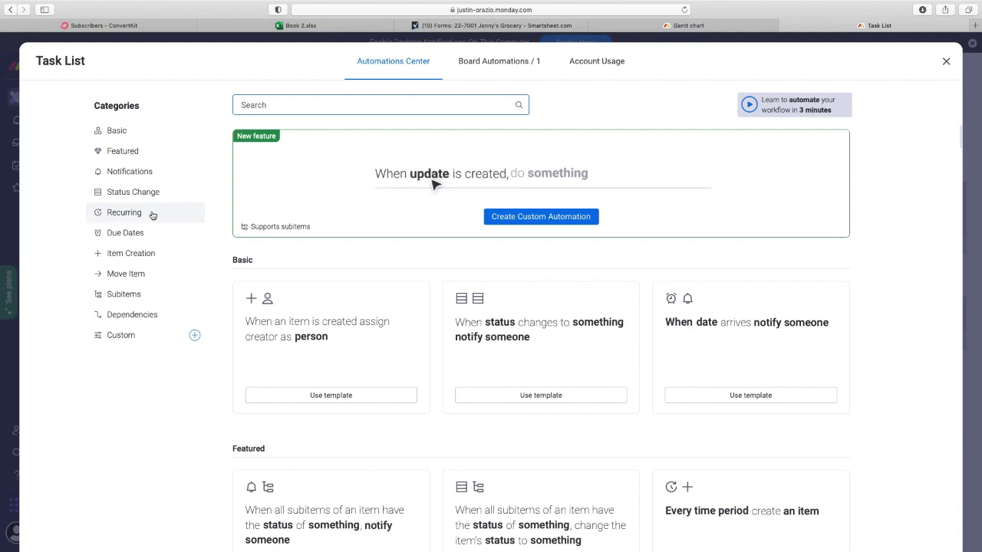
click(149, 197)
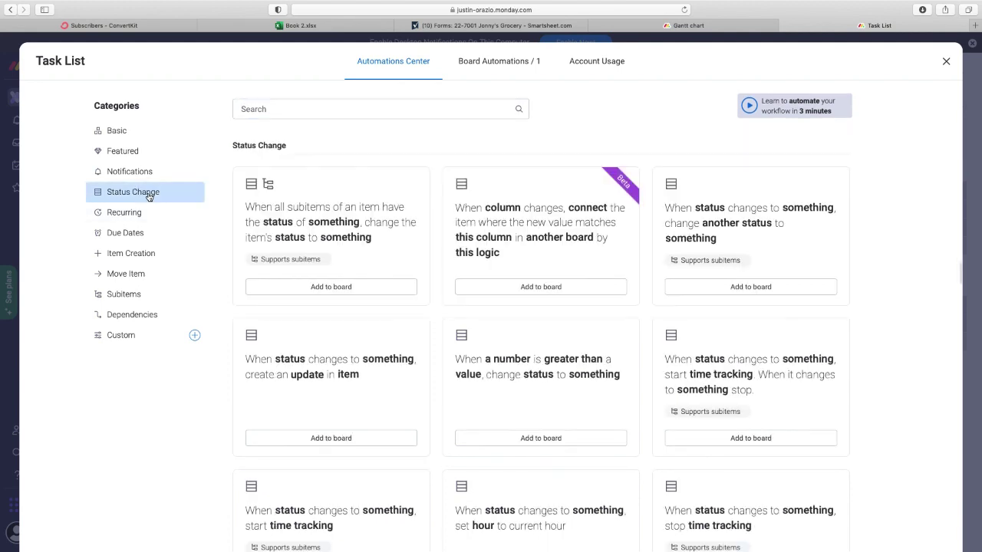
click(316, 247)
- Attempt to pick the template's status column and value, then abandon it for Notifications recipes
click(513, 261)
click(518, 258)
click(518, 259)
click(509, 255)
click(512, 253)
click(602, 261)
click(583, 284)
click(568, 256)
click(568, 256)
click(496, 258)
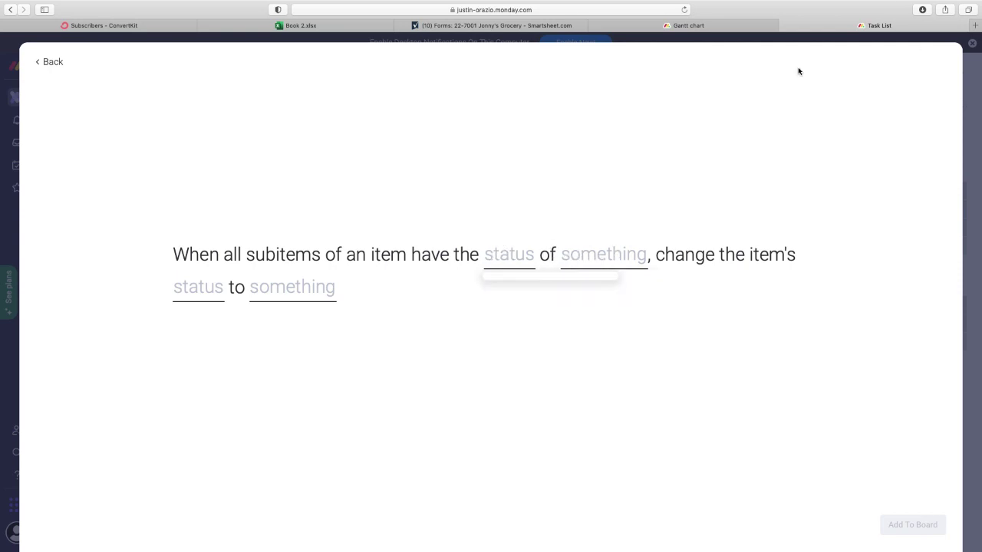
click(49, 62)
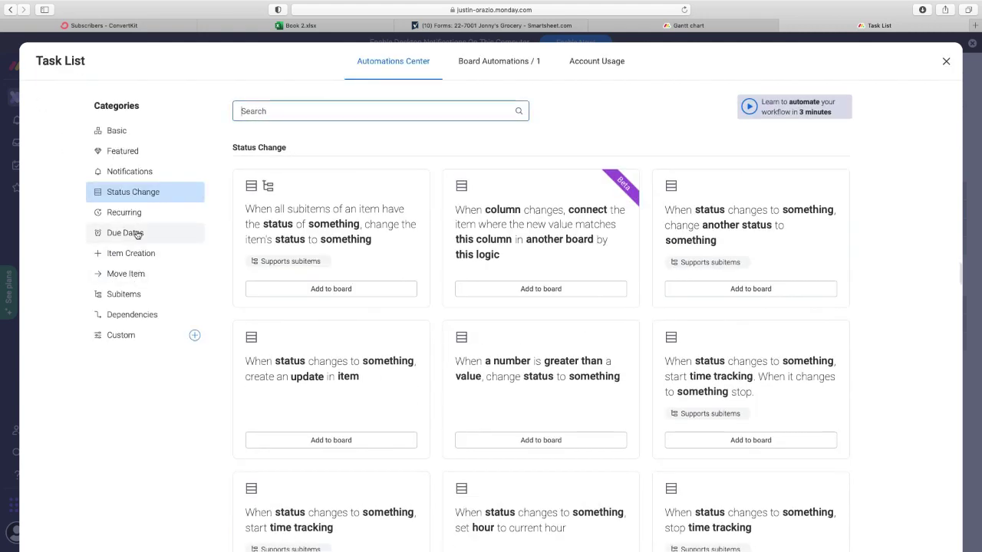
click(132, 172)
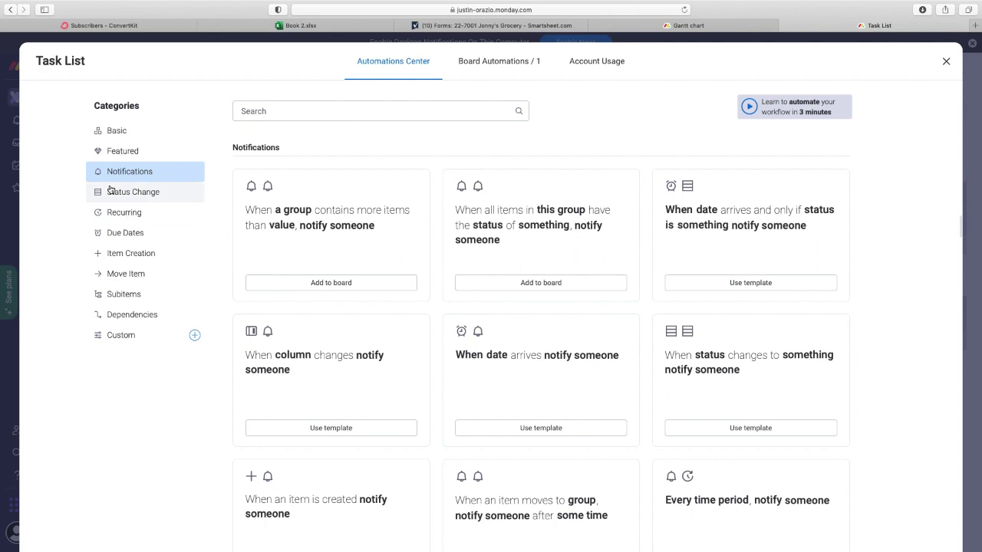
- Set up the group item-count notification to watch Group Title with a threshold of 12
click(299, 207)
click(314, 281)
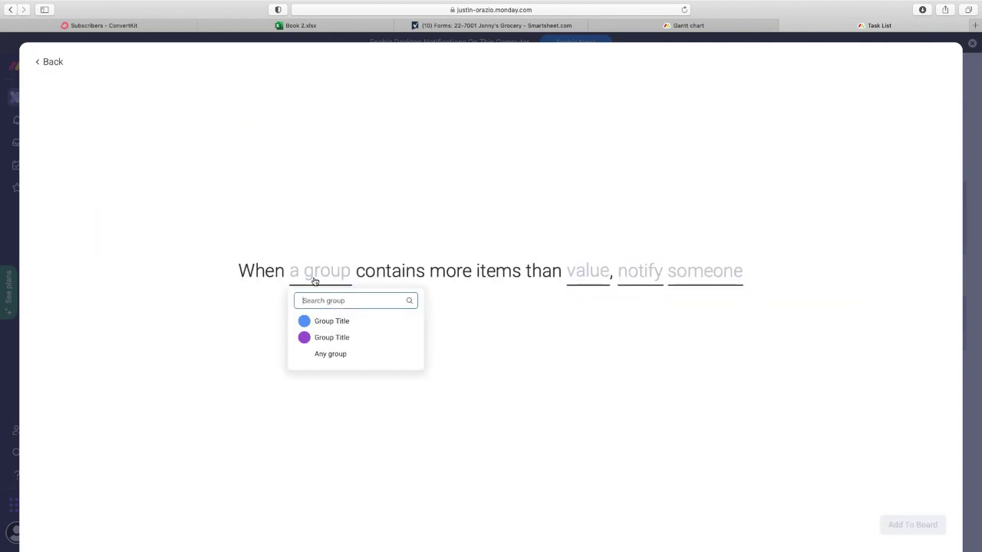
click(342, 321)
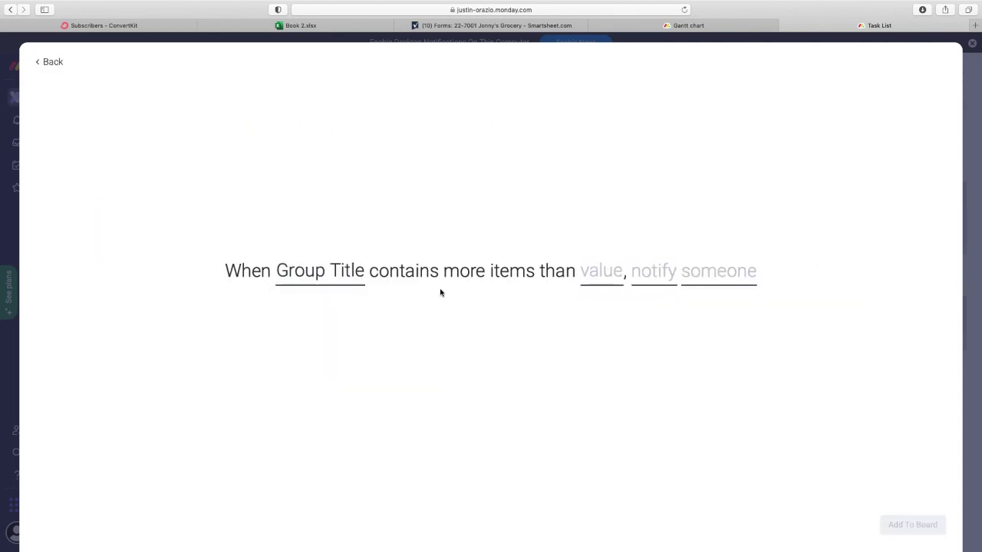
click(334, 277)
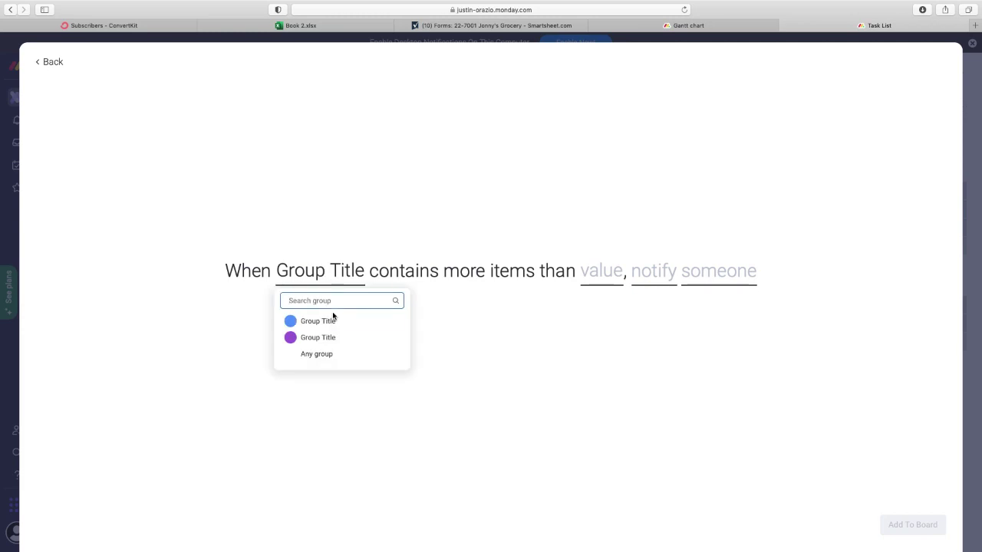
click(606, 269)
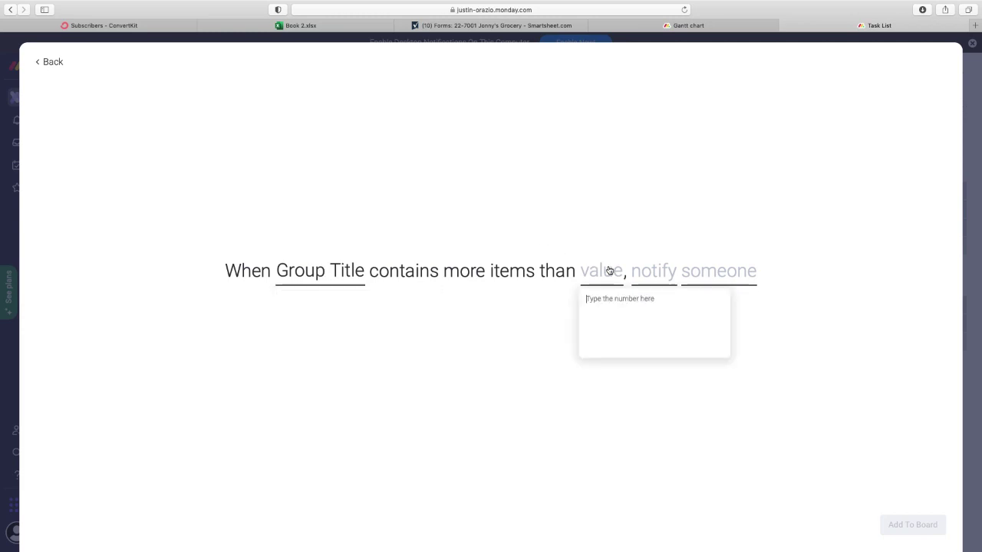
text(12)
click(637, 393)
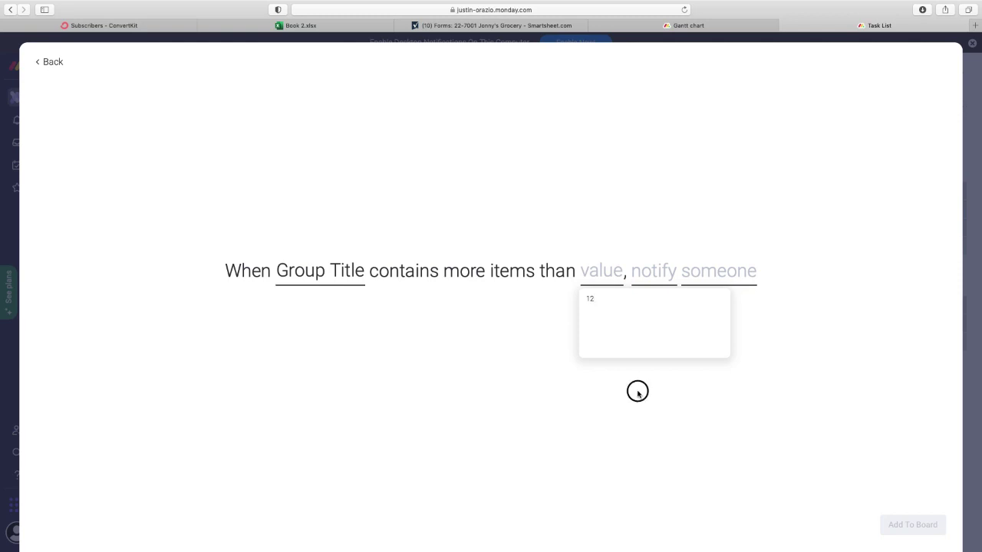
- Write the notification message with the Person field and a person's name
click(647, 277)
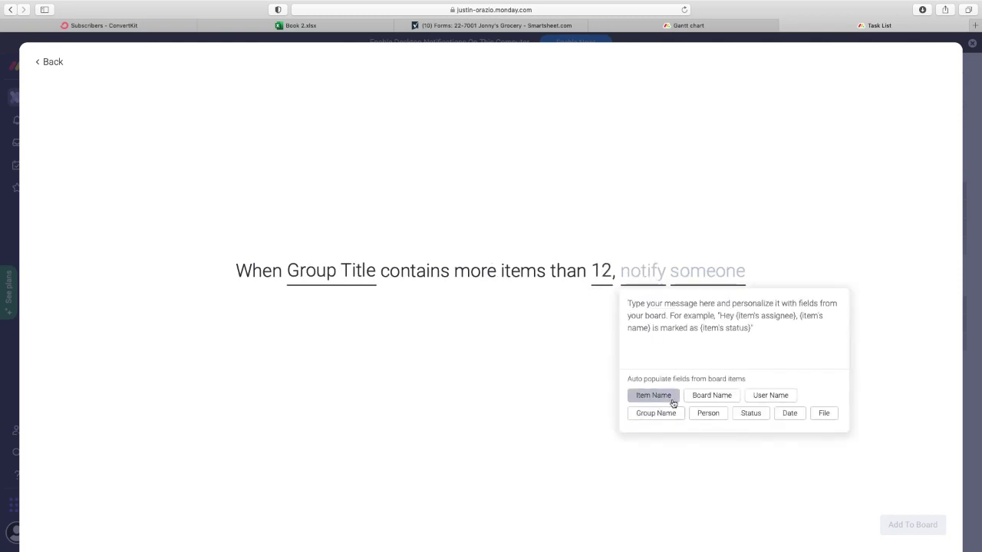
click(714, 418)
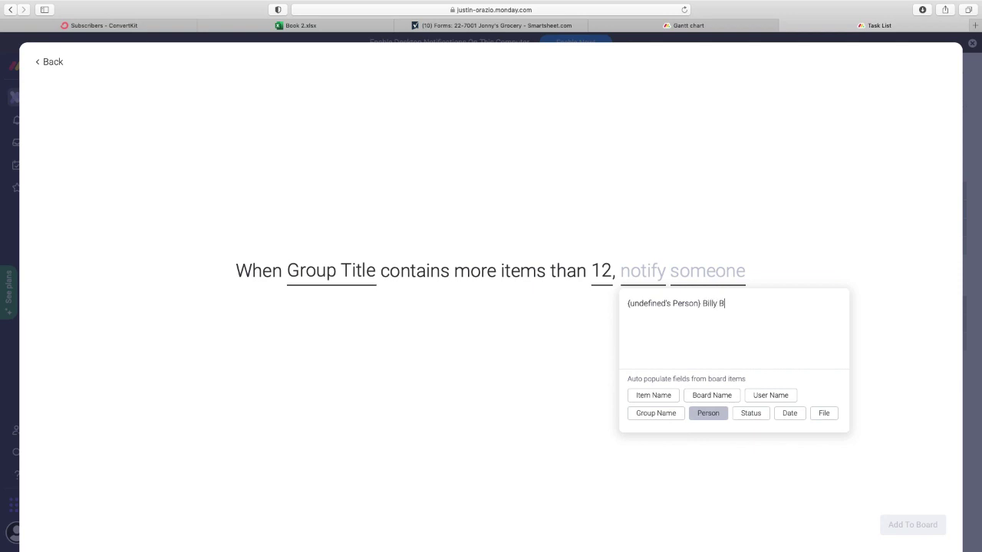
text(Billy Bob Thorton)
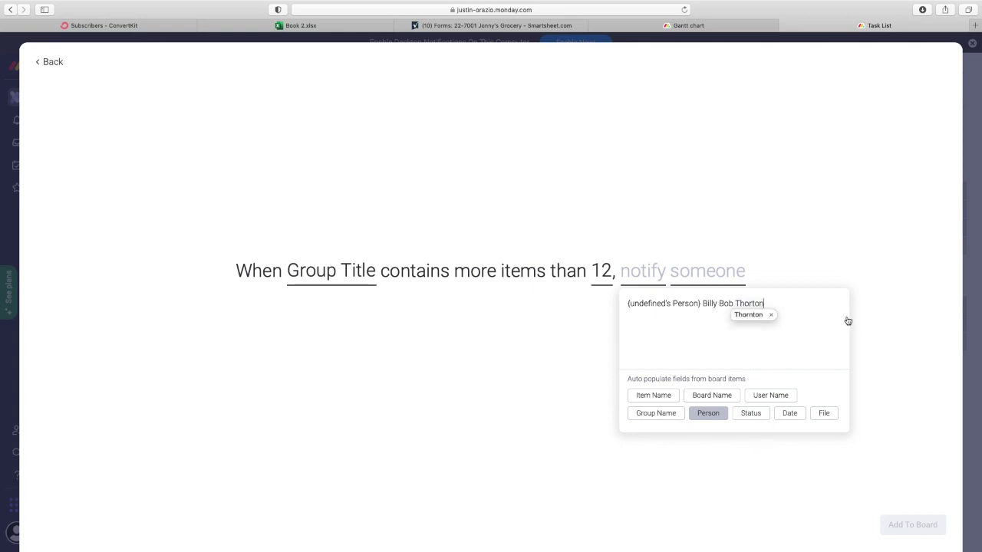
click(776, 250)
- Choose a team member's e-mail as recipient and add the automation to the board
click(714, 274)
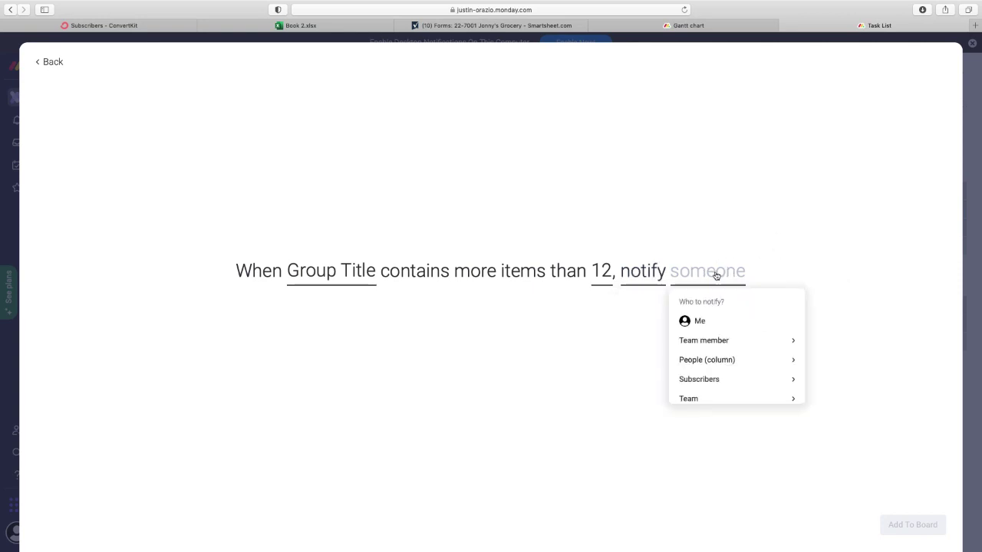
click(708, 340)
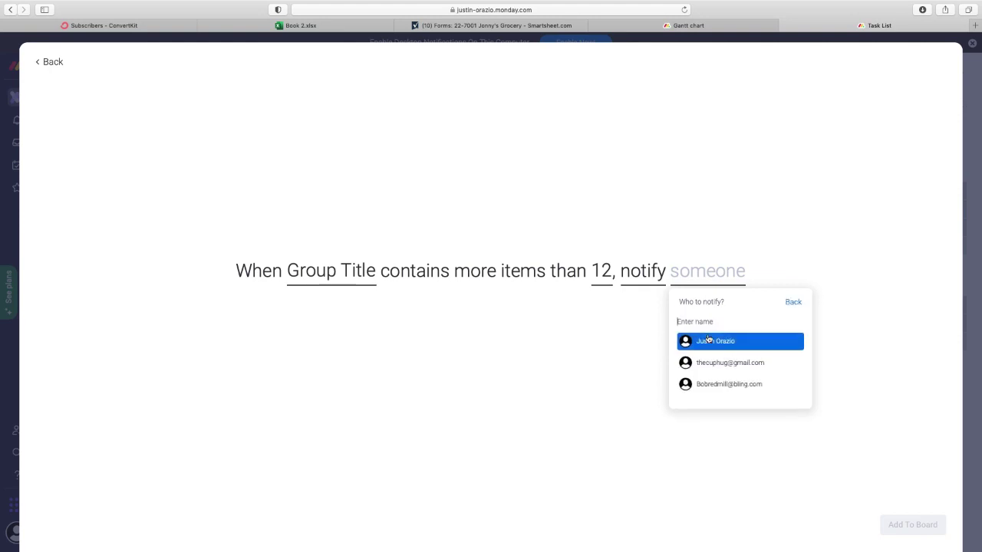
click(745, 384)
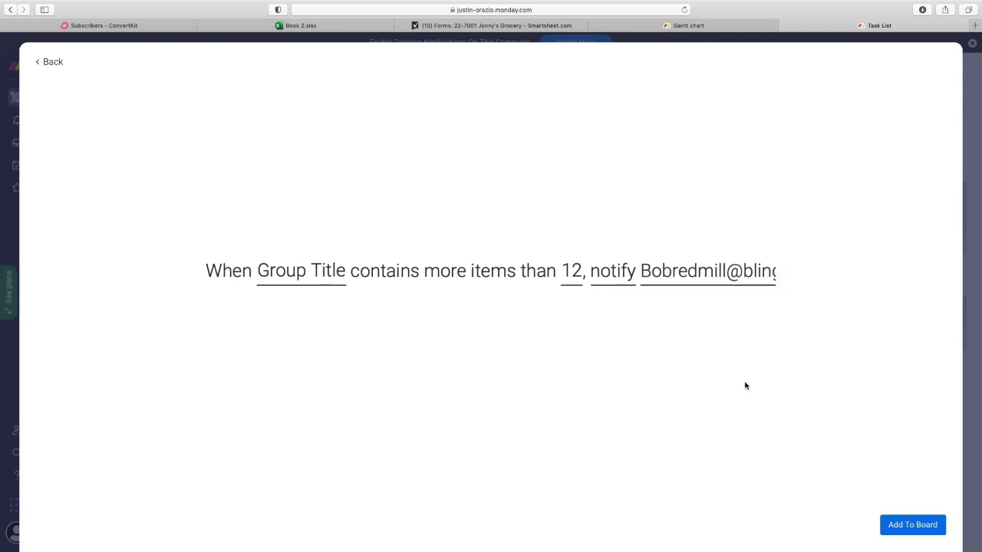
click(918, 526)
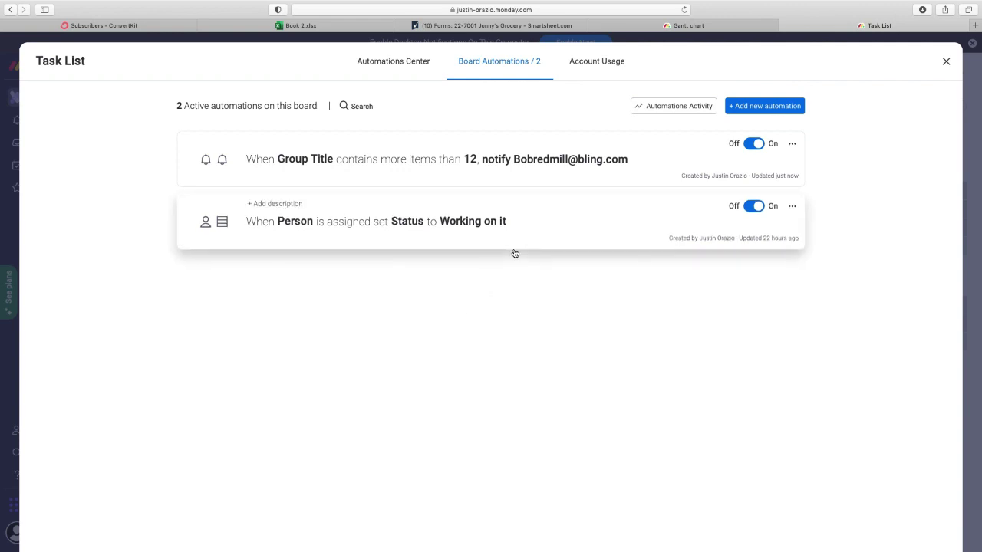
click(946, 61)
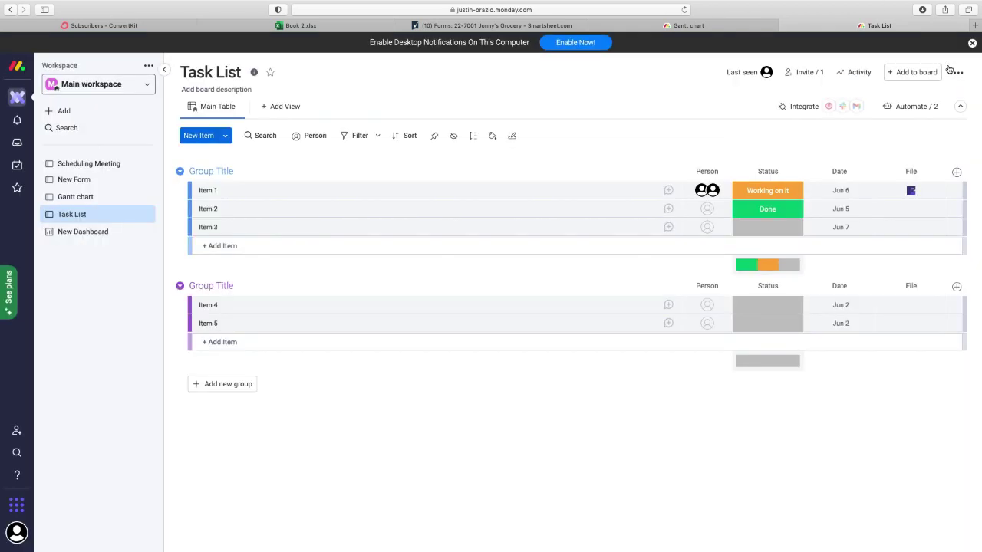
- Switch to Smartsheet and open New Dashboard from Favorites
click(516, 27)
click(43, 63)
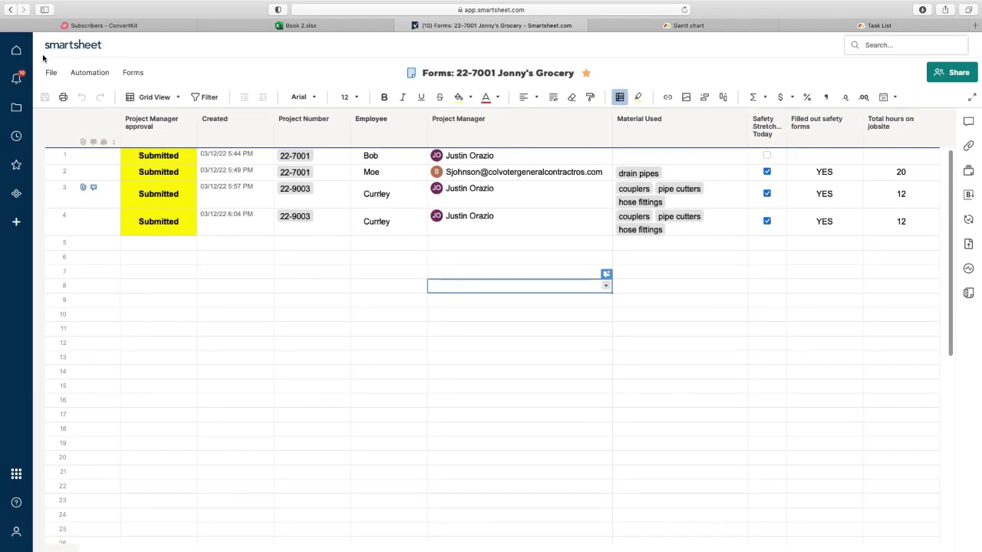
click(16, 165)
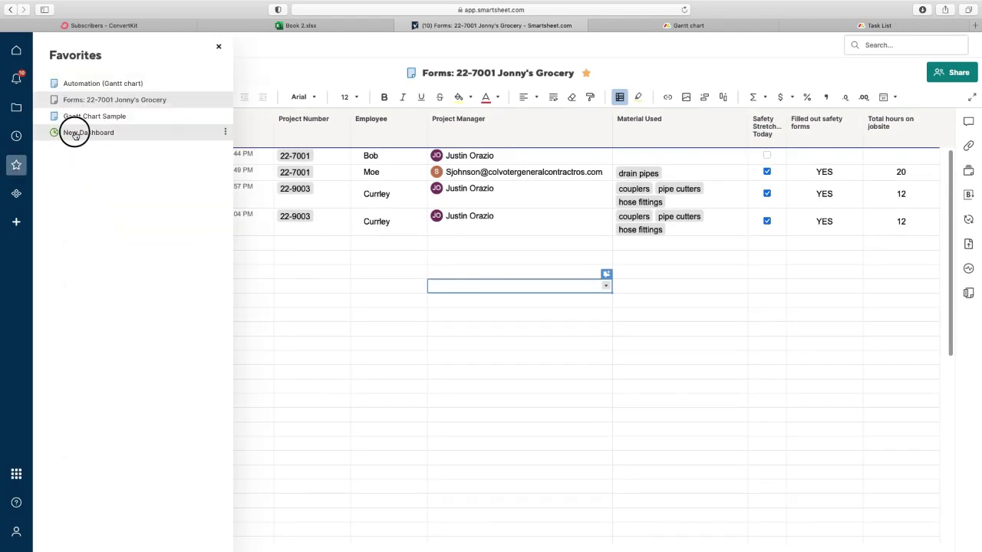
click(73, 135)
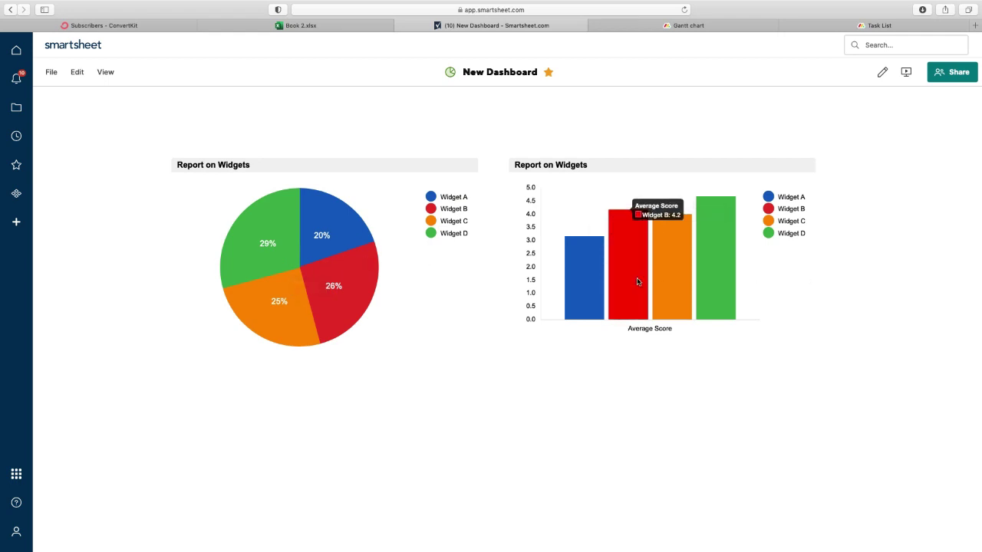
- Check the values behind the Report on Widgets pie slices and Average Score bars
mouse_move(306, 263)
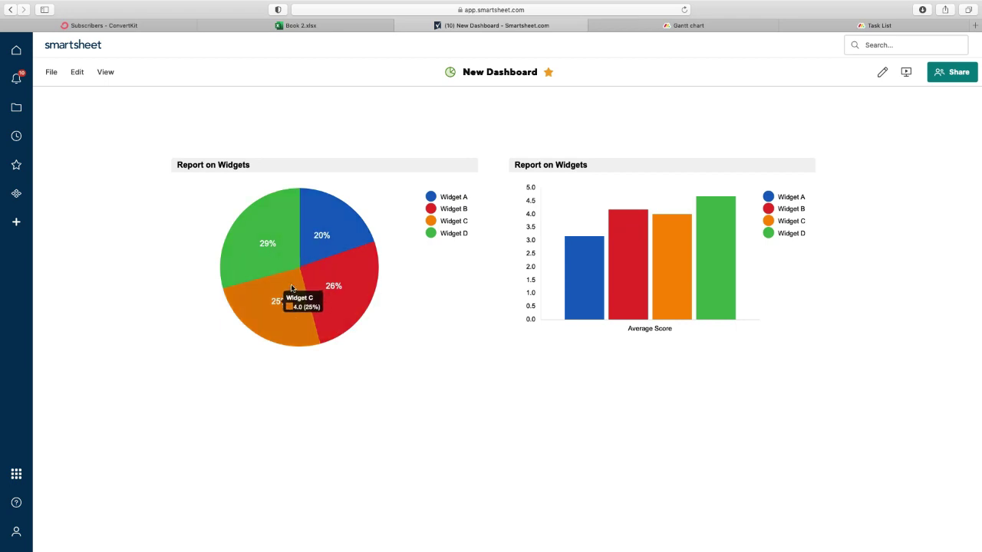
mouse_move(343, 263)
mouse_move(328, 240)
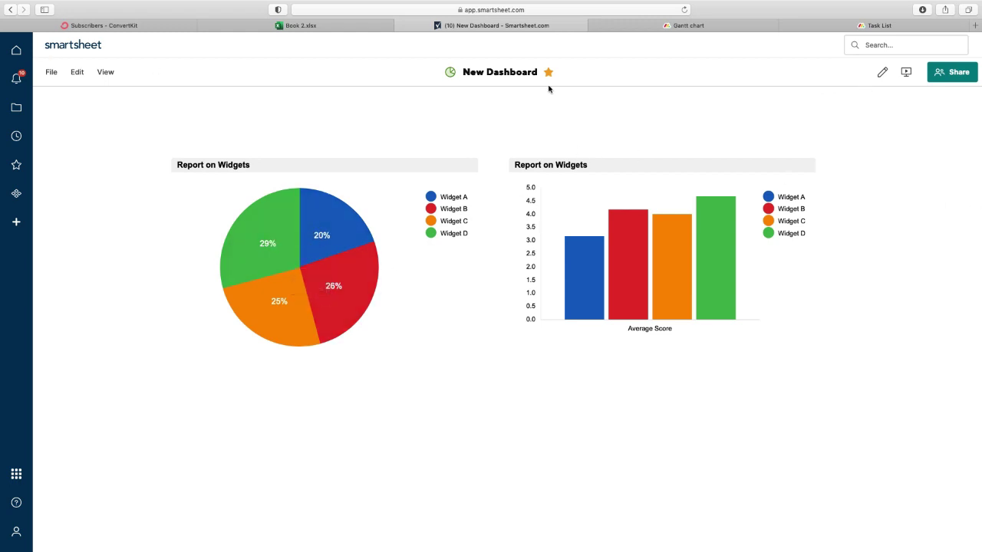
click(76, 72)
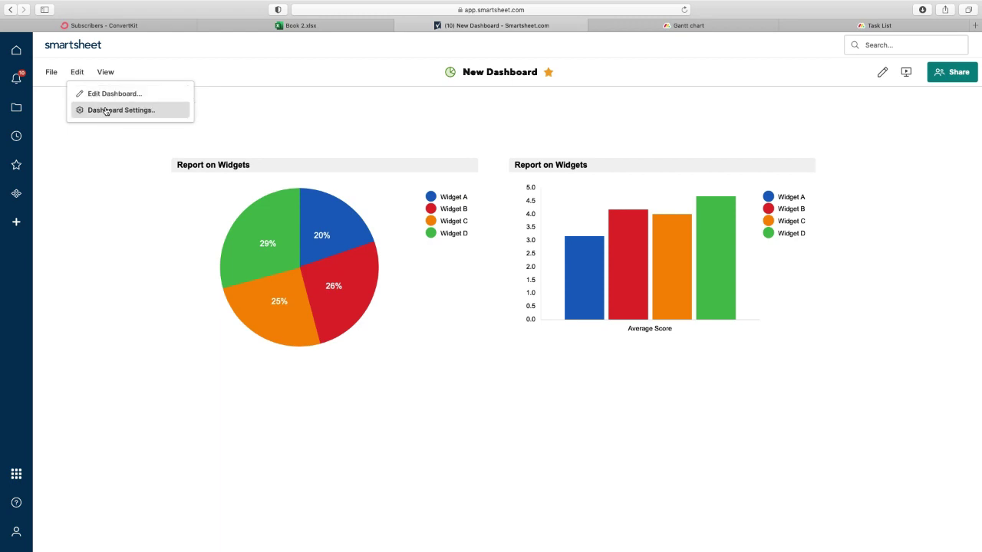
- Put the dashboard in edit mode via Dashboard Settings and browse the Add Widget types
click(105, 110)
click(84, 75)
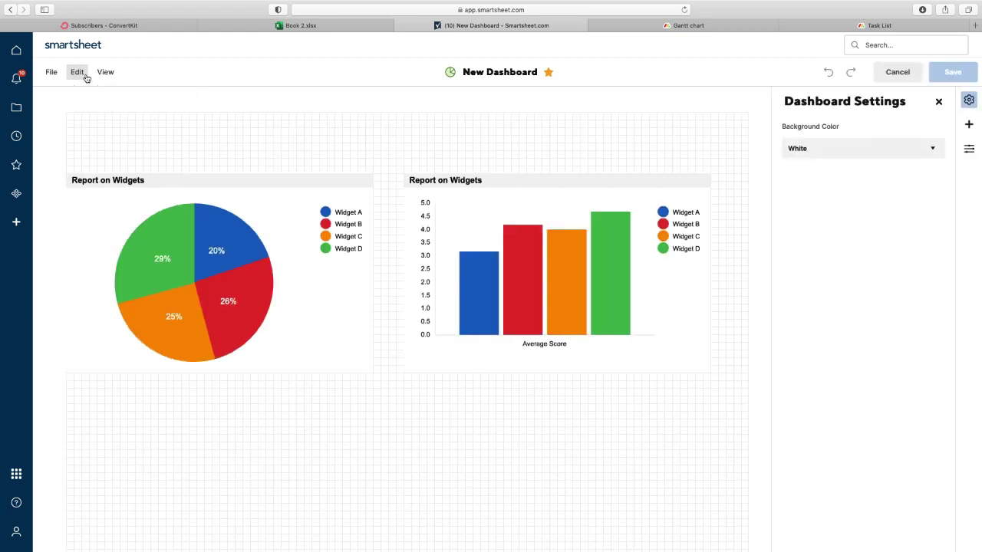
click(103, 140)
click(77, 72)
mouse_move(118, 145)
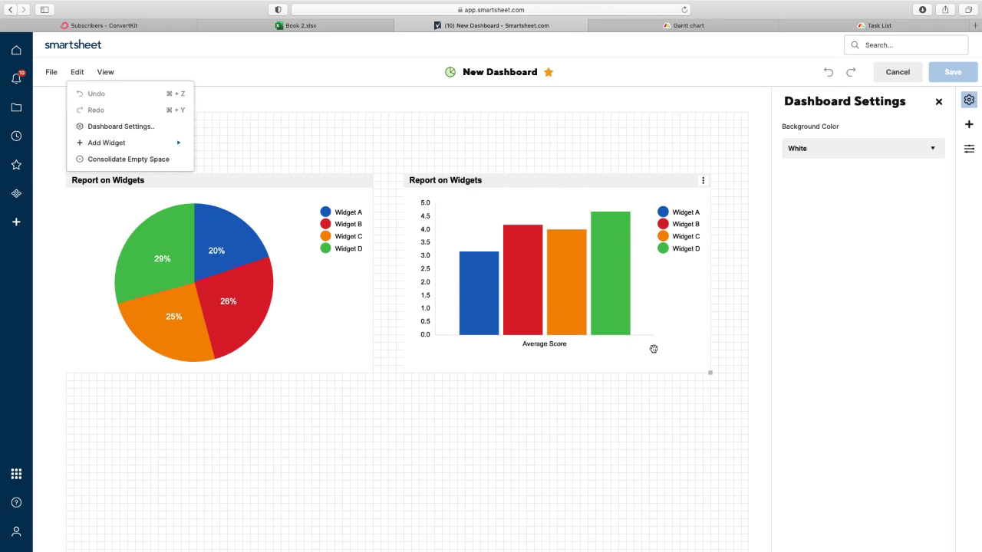
click(603, 121)
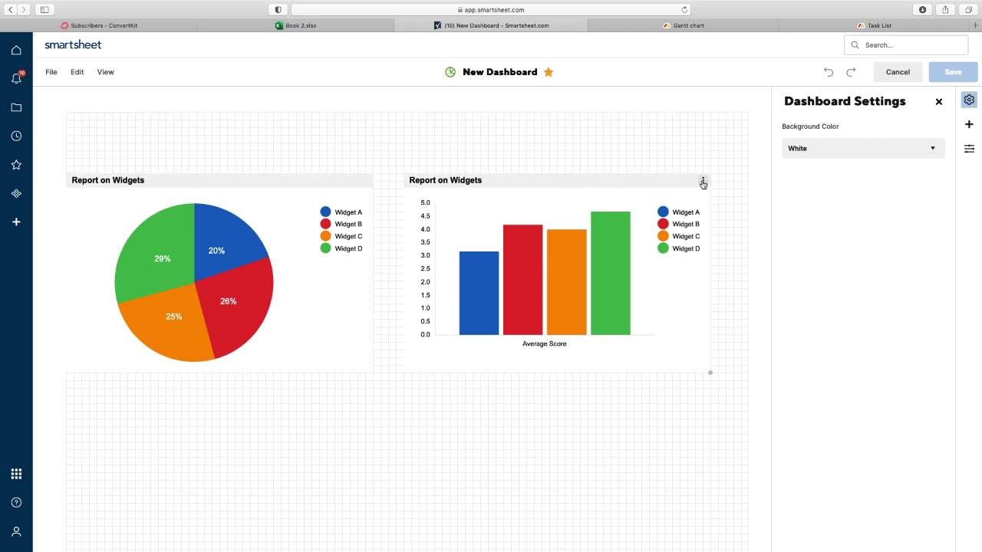
- Review the column chart's Widget Behavior click actions, leaving them unchanged
click(703, 181)
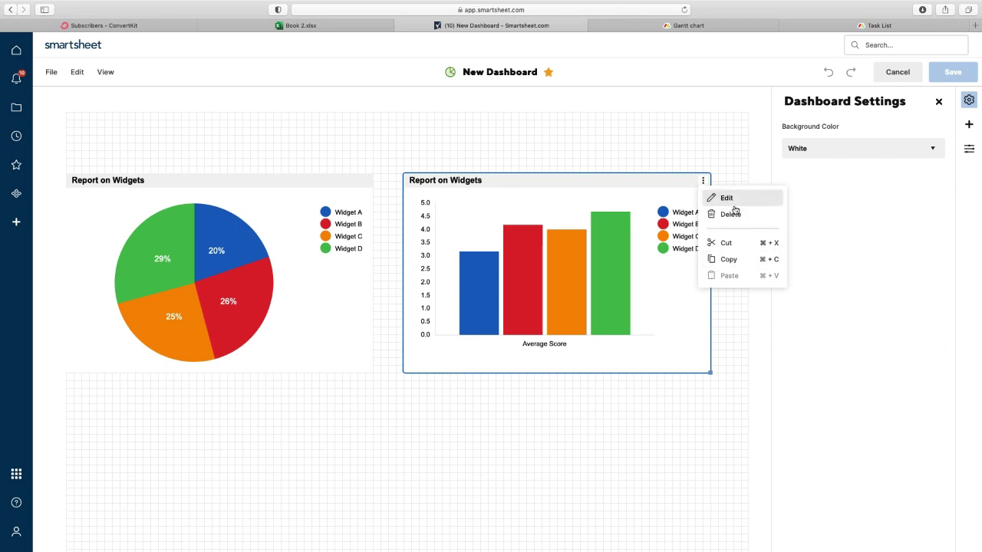
click(726, 198)
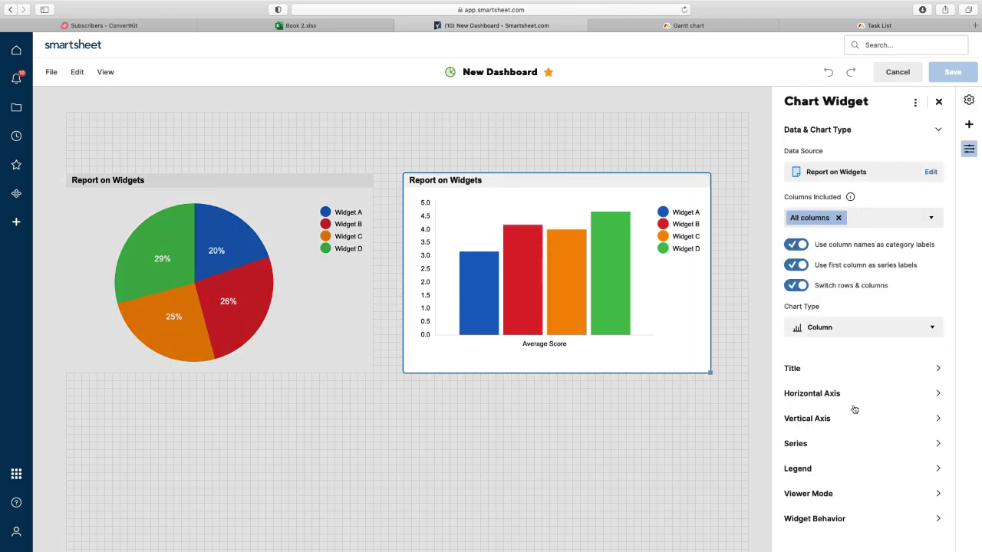
click(857, 522)
click(819, 357)
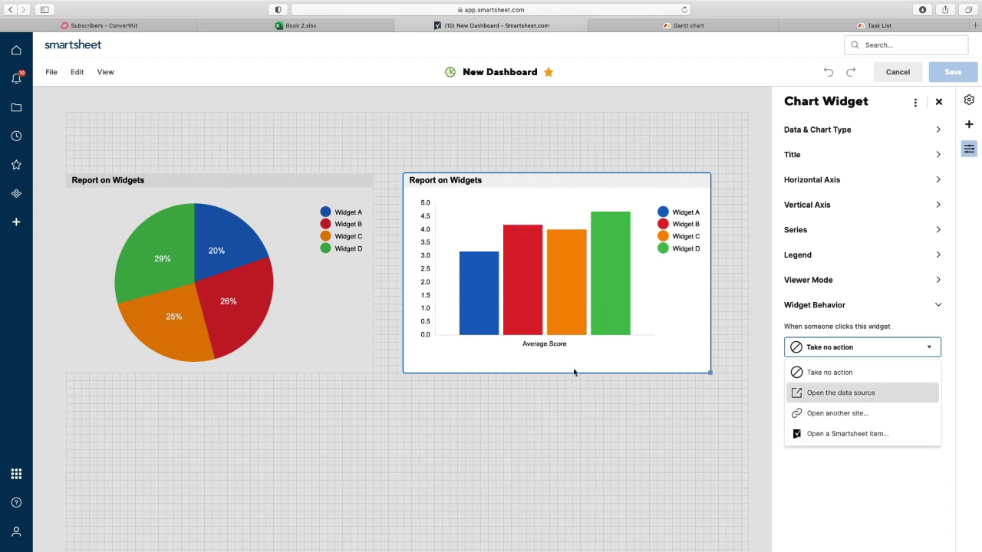
click(634, 408)
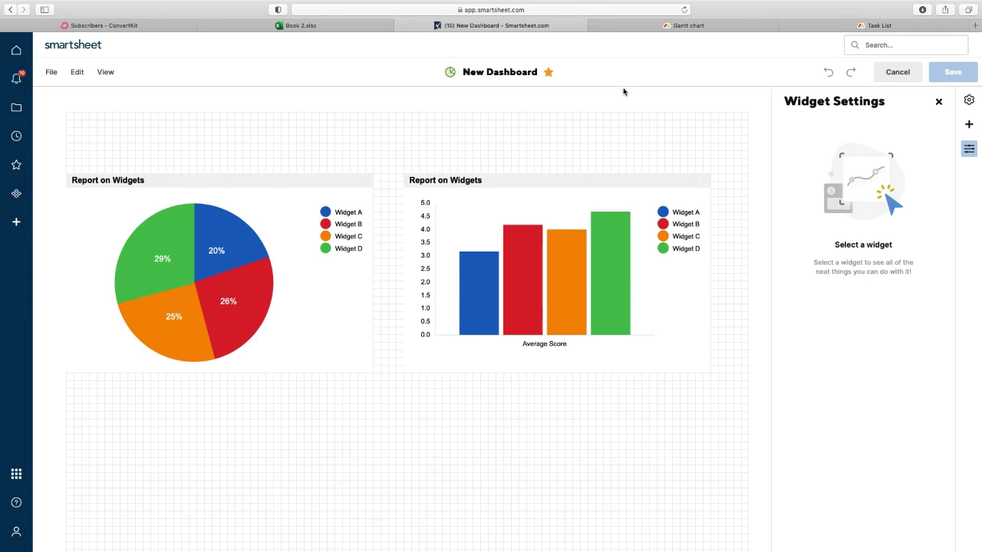
click(683, 27)
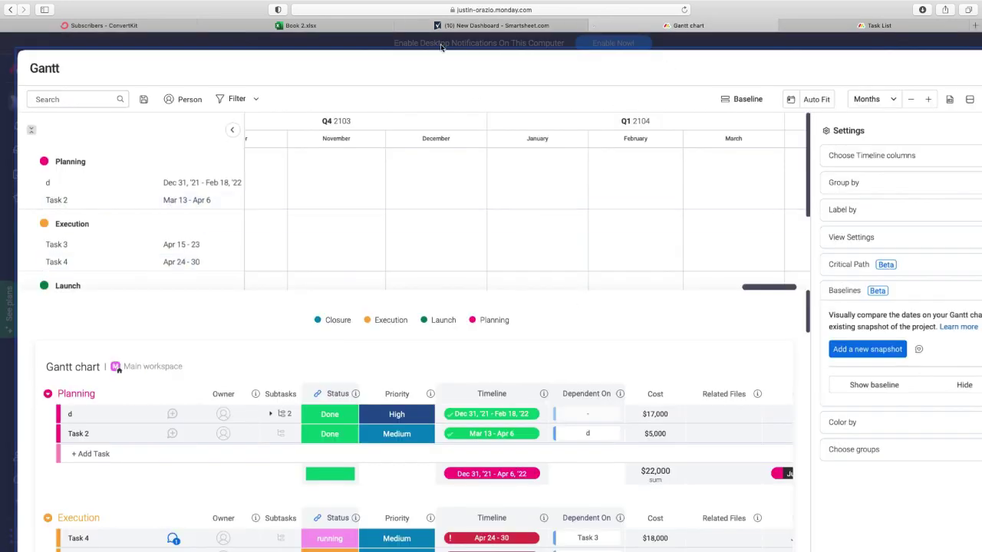
- Open the monday.com New Dashboard and expand the pie chart's Done slice
click(827, 27)
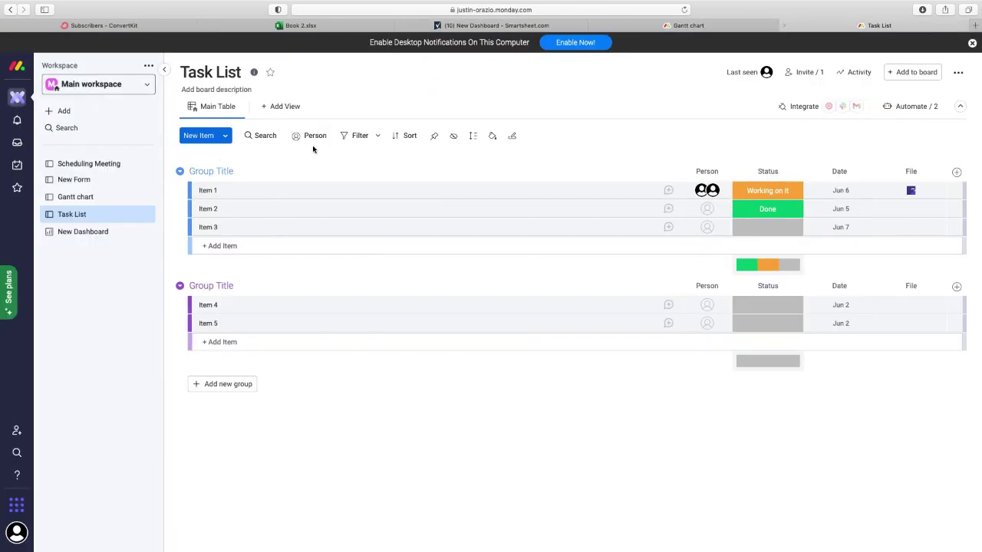
click(95, 236)
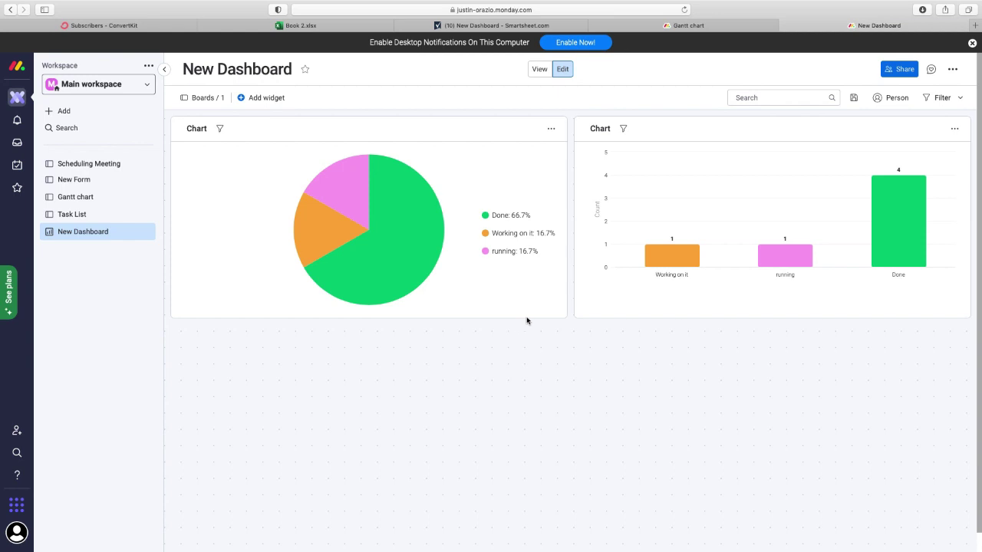
click(396, 239)
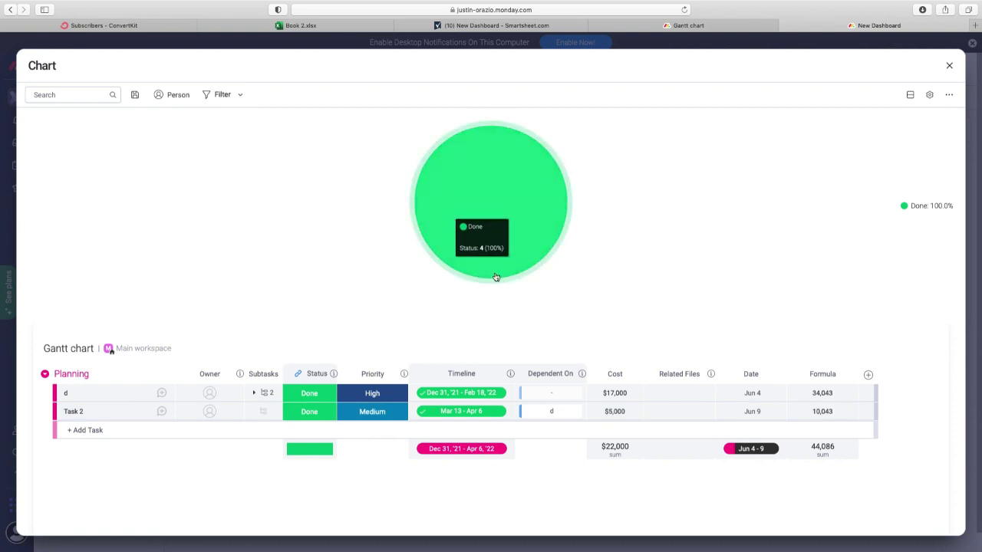
click(951, 68)
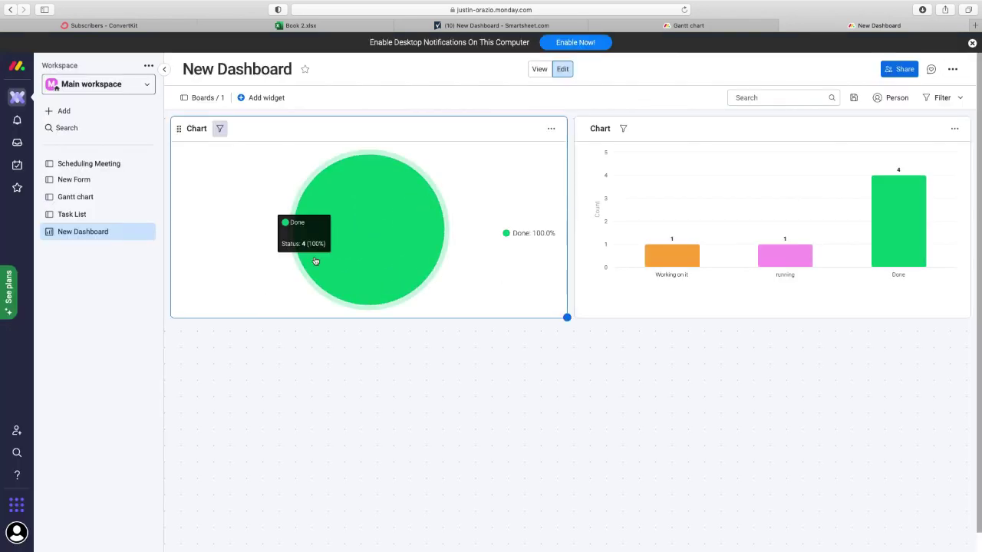
- Browse the Chart type options in the monday.com pie chart's settings
click(549, 136)
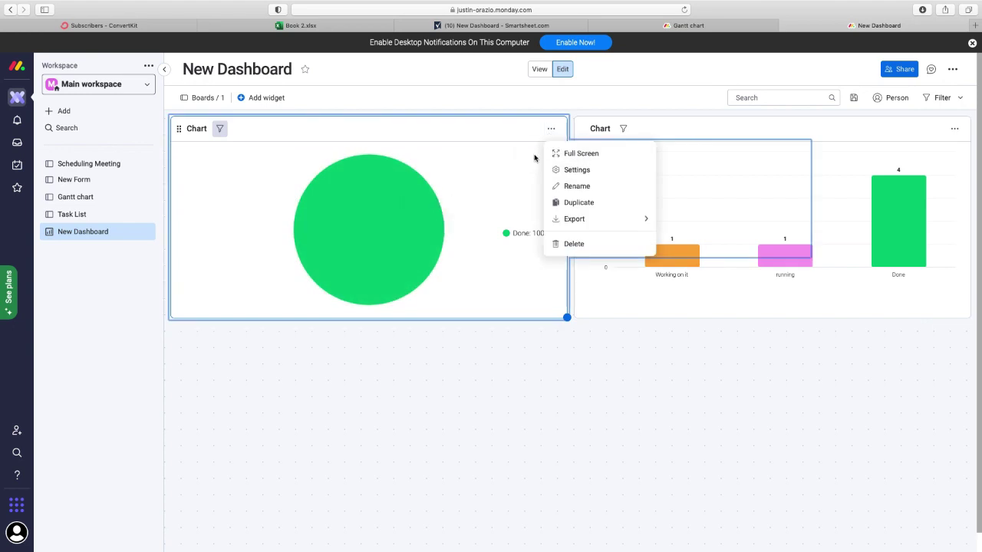
click(606, 172)
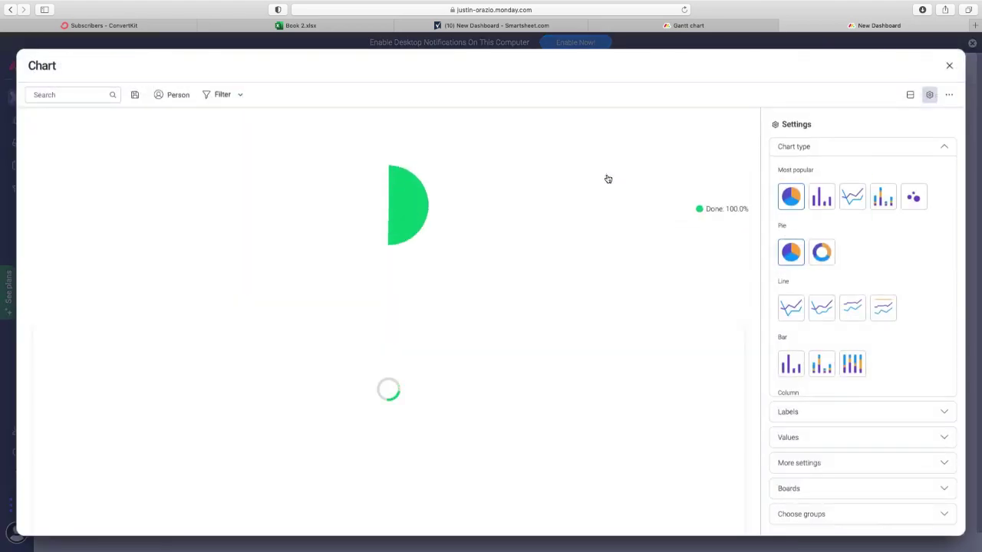
scroll(857, 389, down, 3)
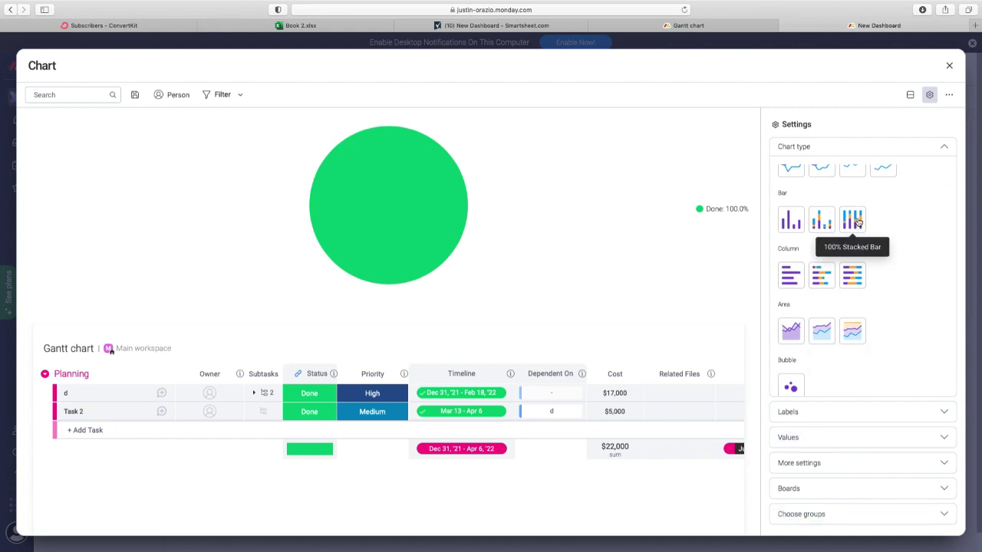
scroll(848, 230, down, 2)
scroll(841, 230, up, 5)
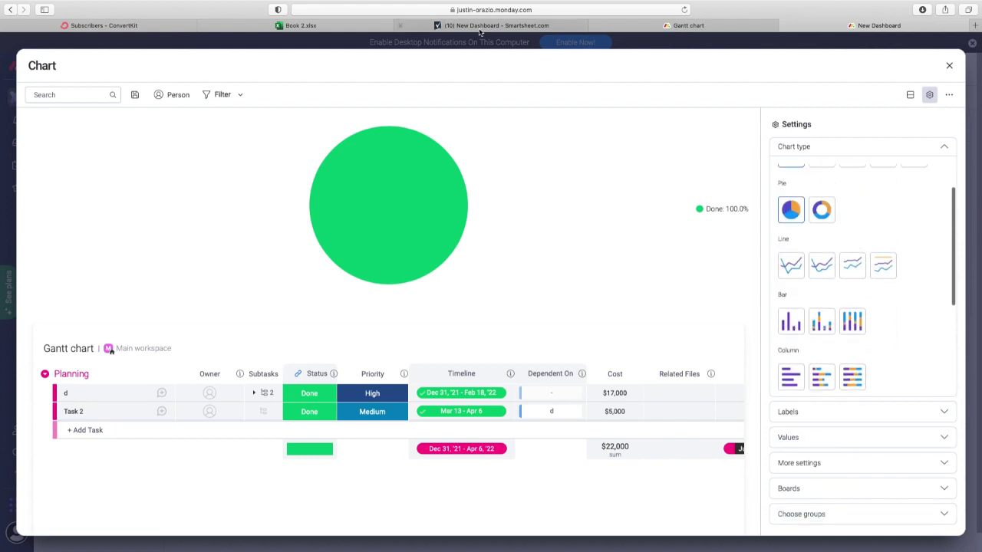
- Compare Smartsheet's pie chart Chart Type list, leaving the type unchanged
click(484, 26)
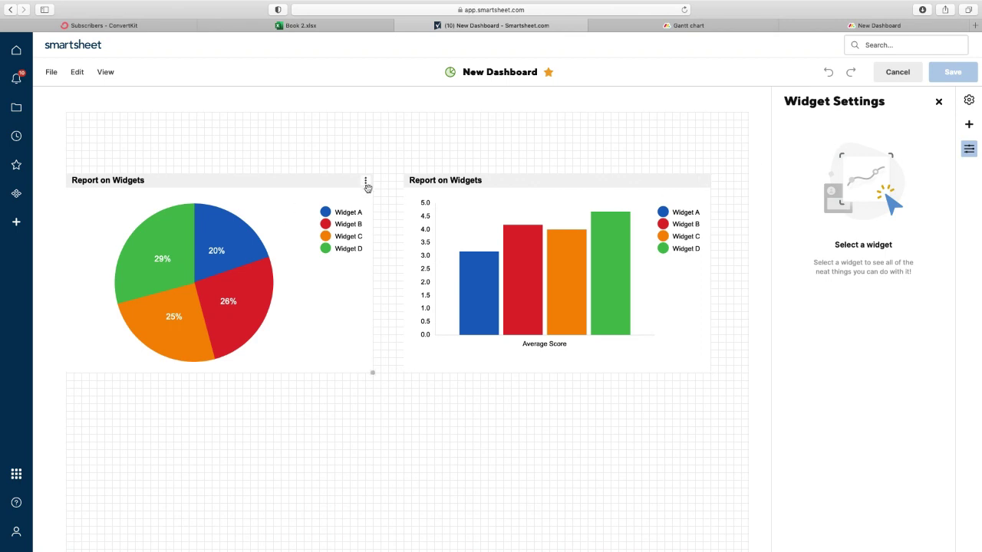
click(367, 181)
click(389, 198)
click(808, 327)
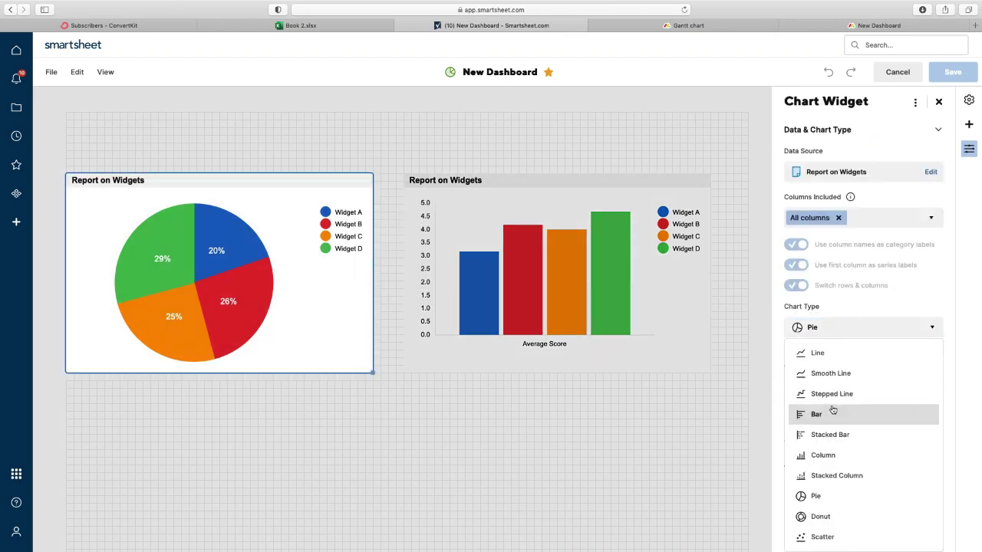
click(648, 396)
click(711, 25)
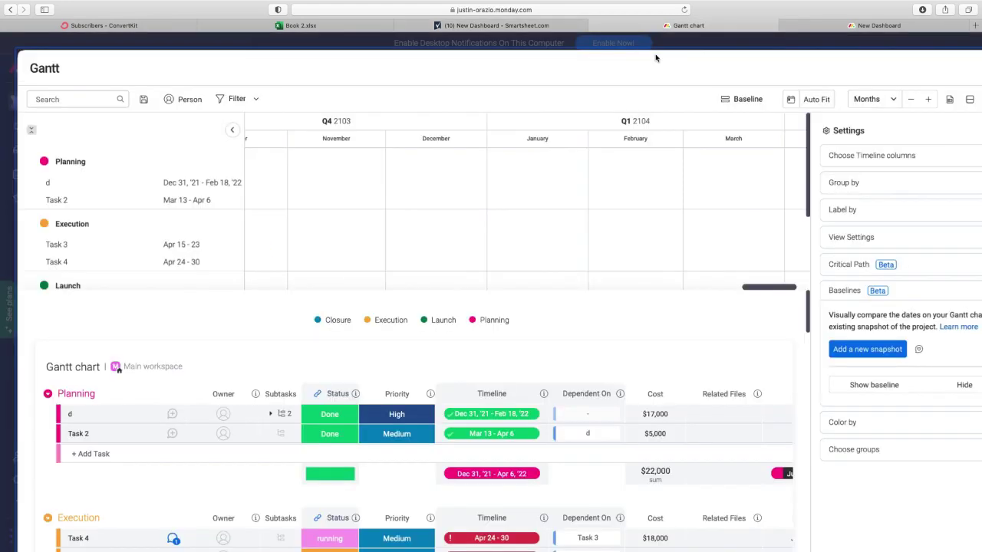
- Close the Gantt chart tab and scroll the pie's Chart type list to Column, Area and Bubble
click(865, 26)
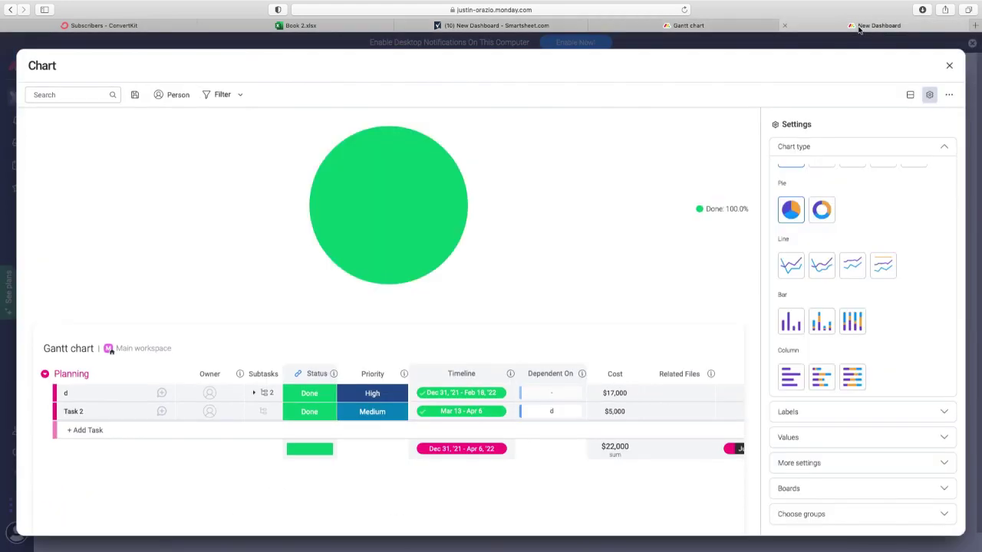
click(597, 26)
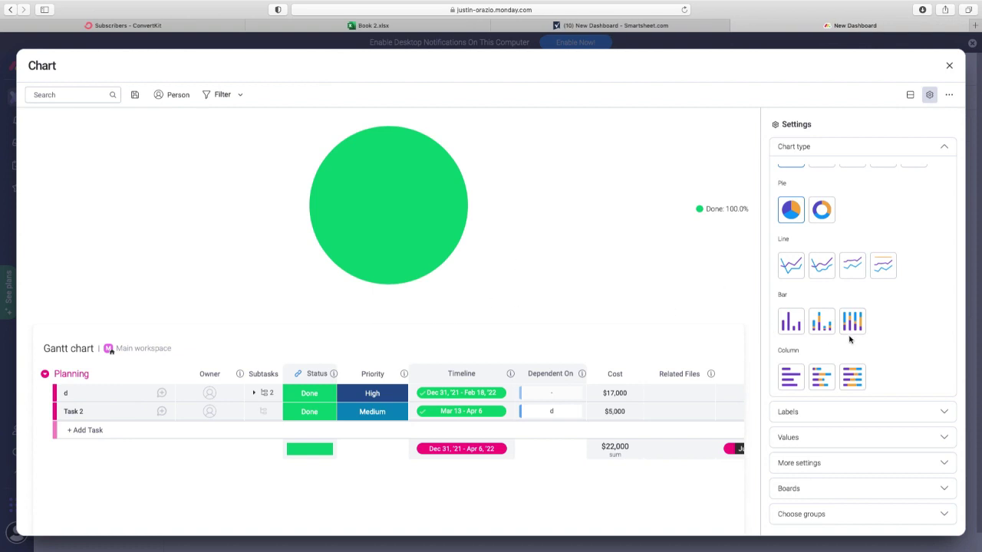
scroll(853, 339, down, 3)
scroll(853, 340, down, 2)
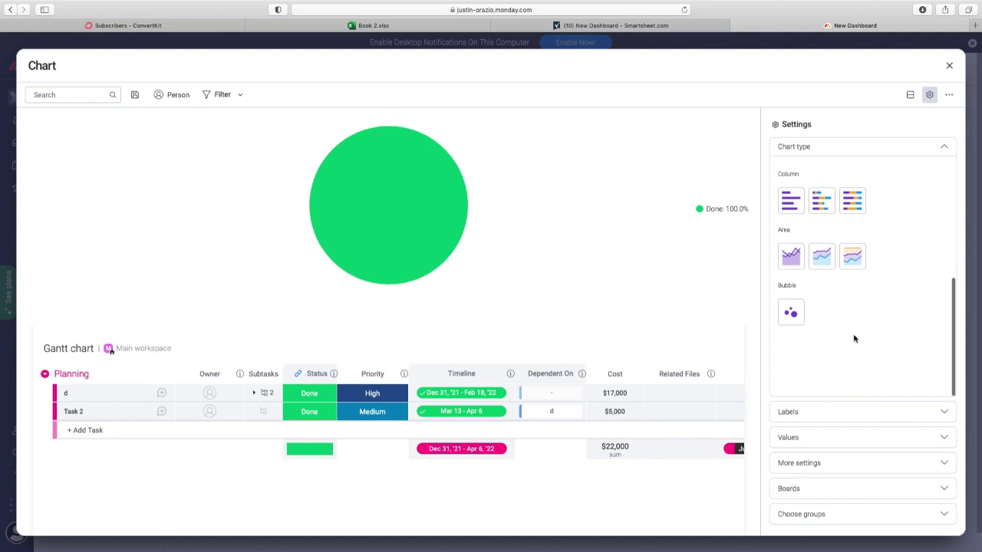